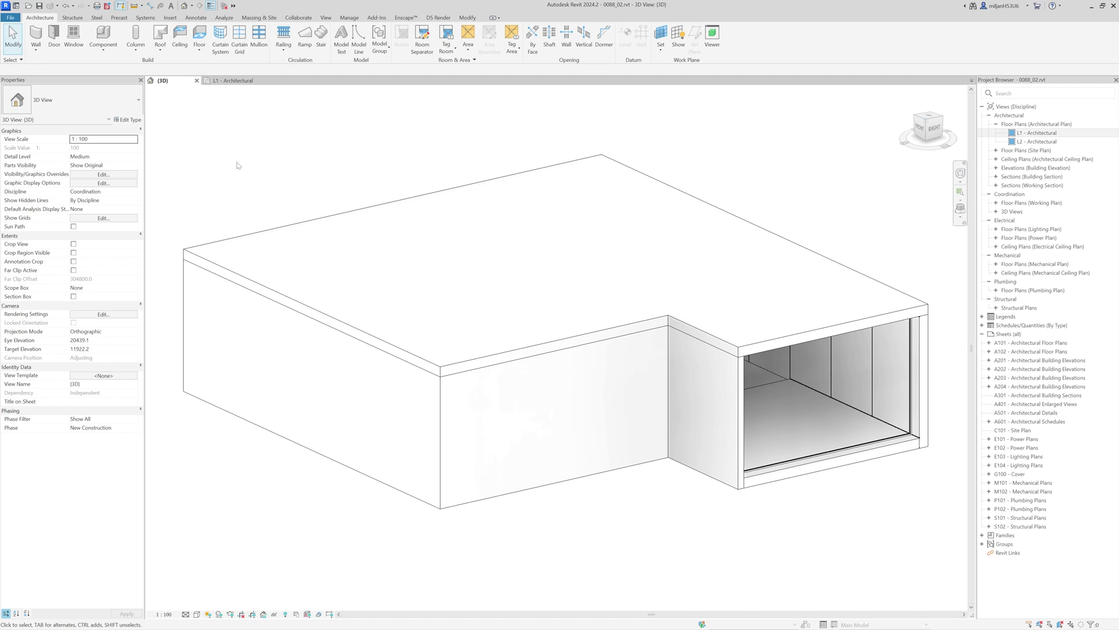
Check the L1 floor plan, then enable the section box in the 3D view and pull one side inward to cut the building open
click(234, 81)
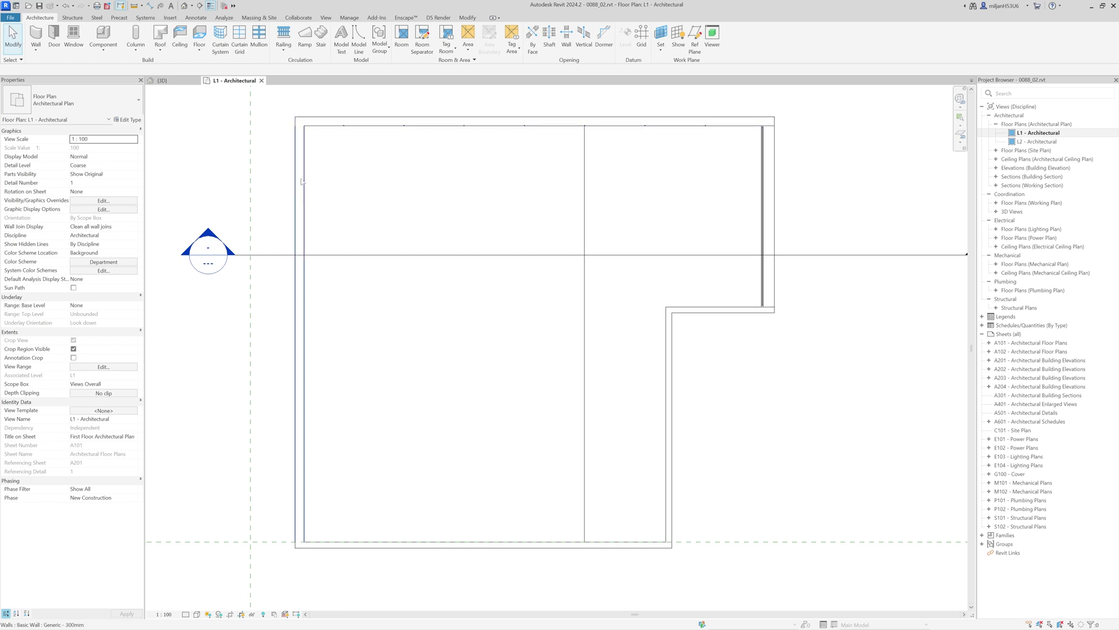
click(163, 80)
click(74, 296)
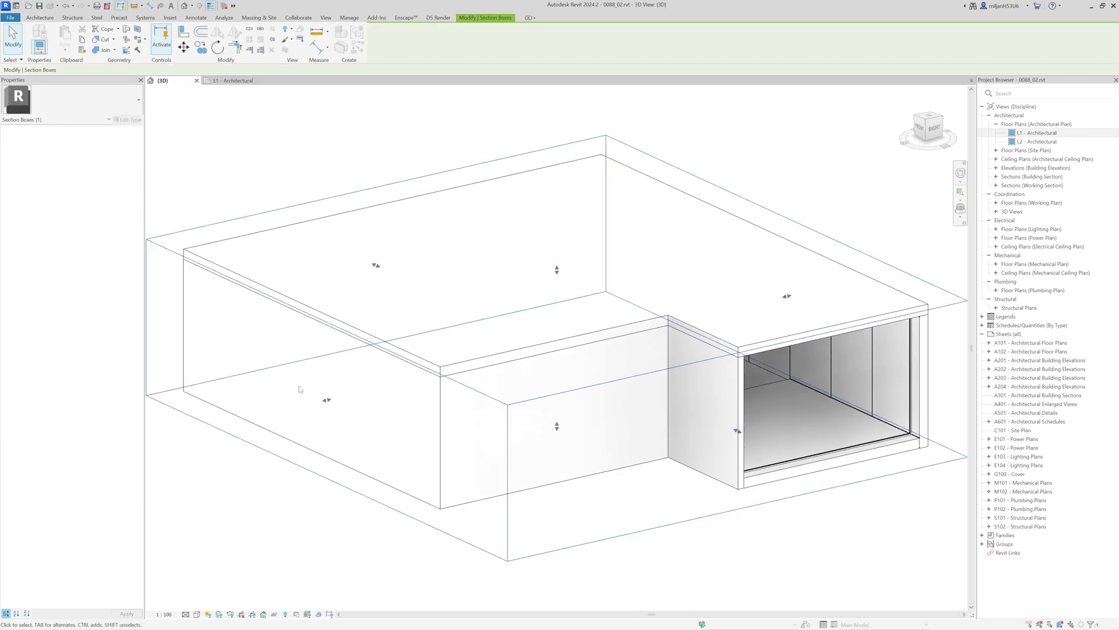
drag(416, 390, 415, 390)
shift+middle_drag(431, 466, 676, 466)
scroll(783, 498, up, 2)
scroll(784, 498, up, 3)
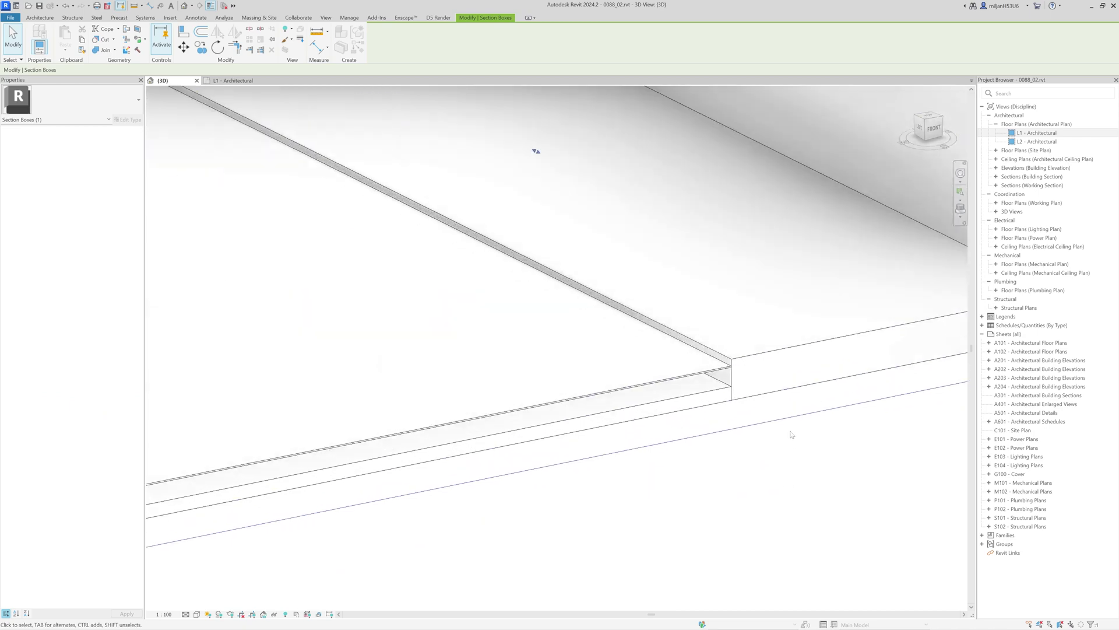
Examine the exposed floor layers by selecting the generic 300 mm floor, the concrete 100 mm slab and the water floor above it
click(774, 356)
middle_drag(775, 357, 777, 373)
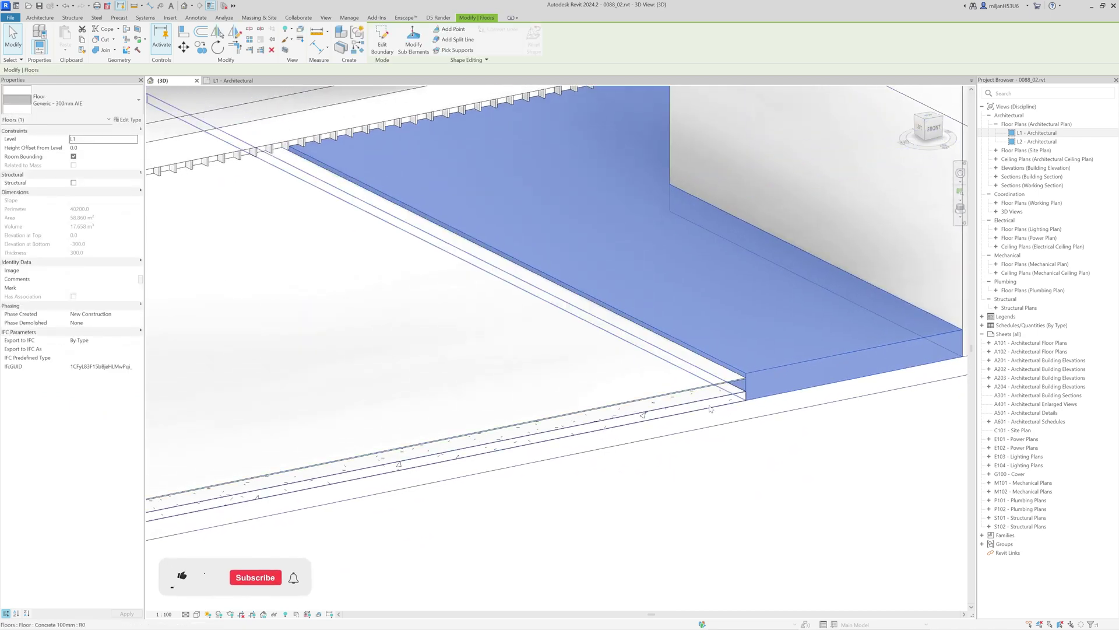
click(643, 412)
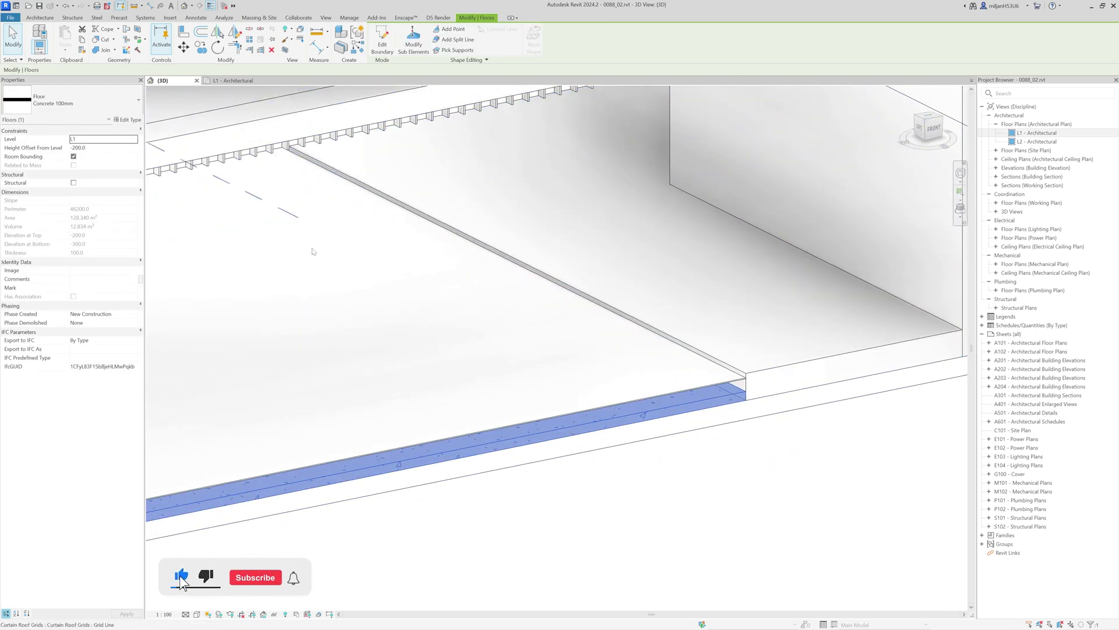
click(481, 426)
shift+middle_drag(482, 426, 420, 268)
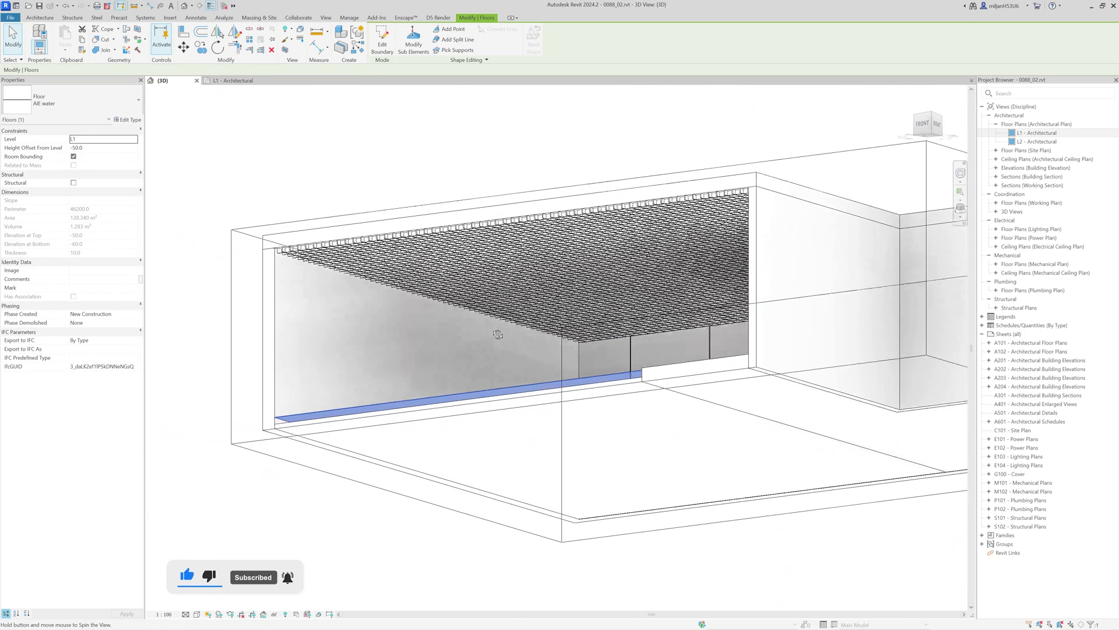
scroll(296, 214, up, 4)
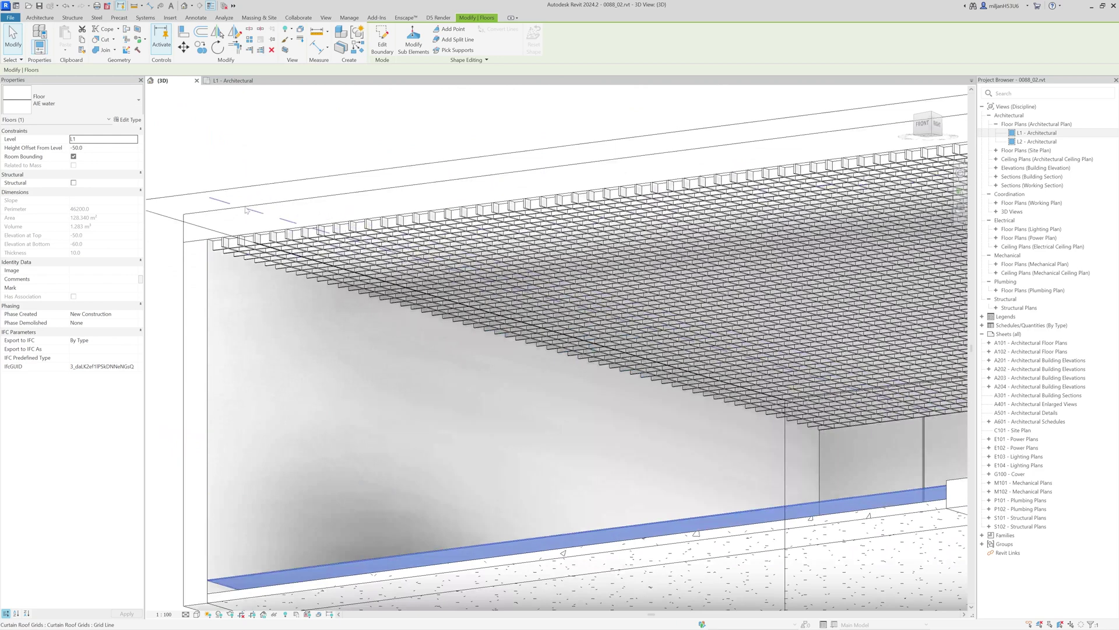
Temporarily isolate the sloped glazing grid ceiling, view it from above and open its type properties
key(Escape)
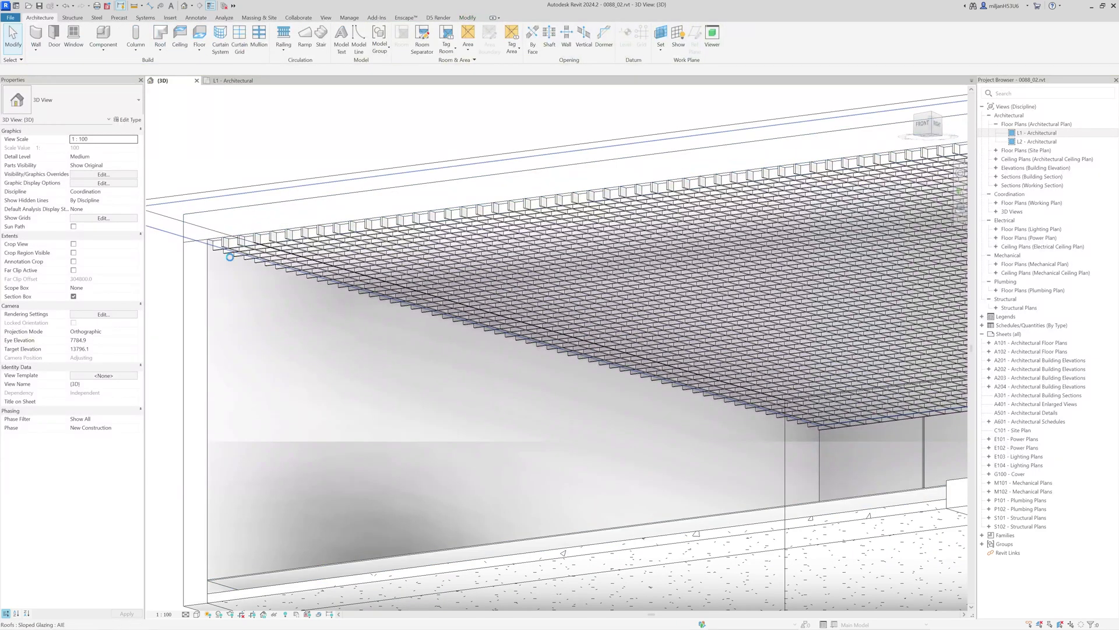
click(230, 256)
key(h)
key(i)
shift+middle_drag(373, 309, 234, 543)
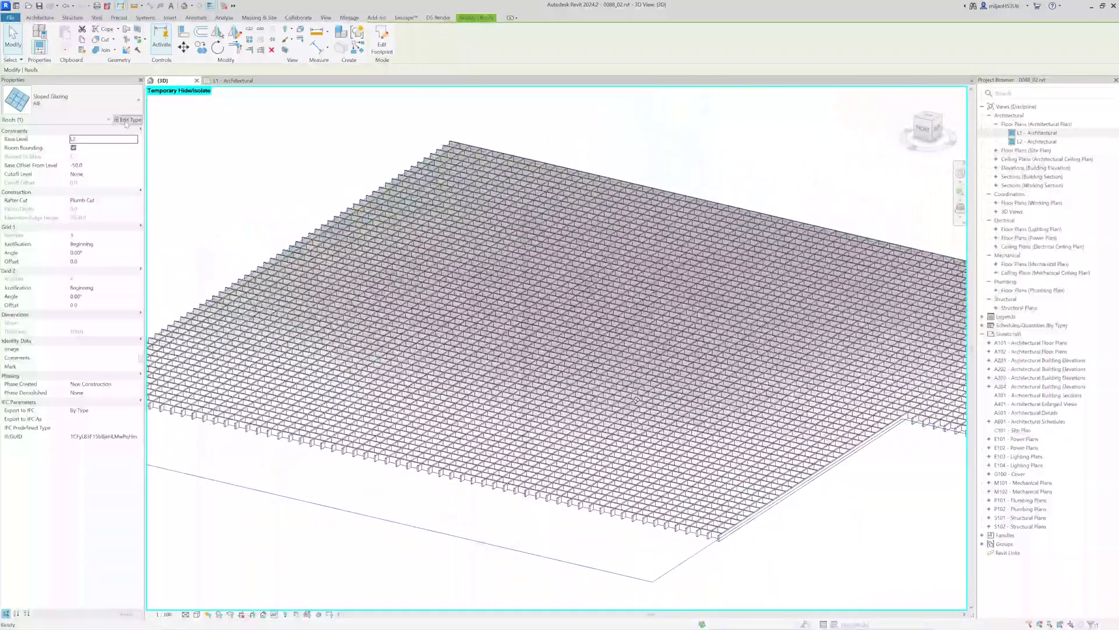
click(127, 120)
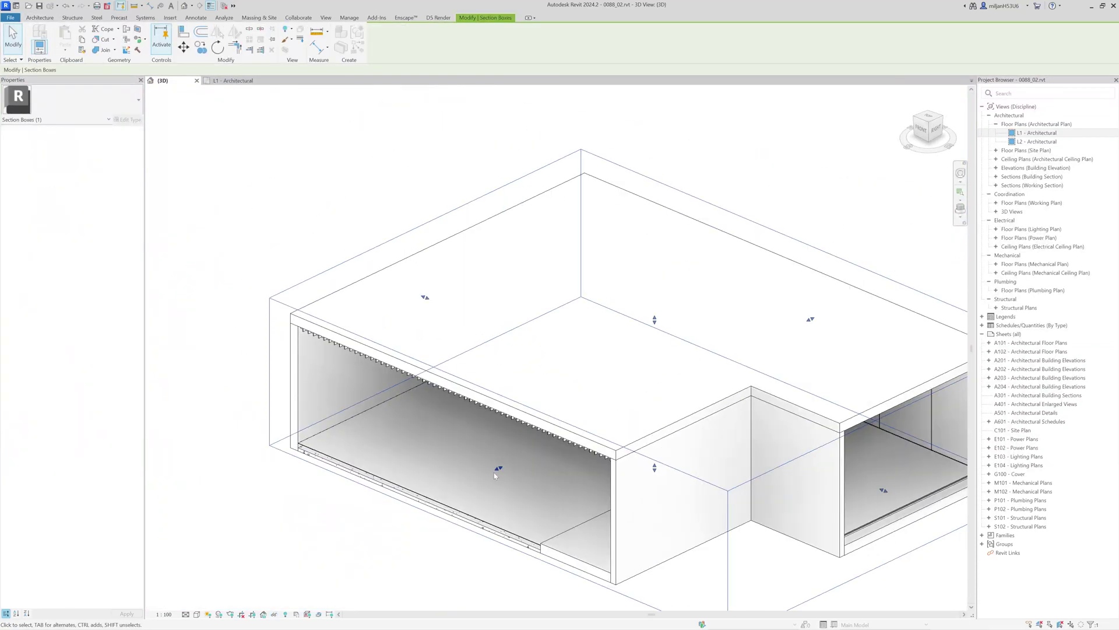
Pull the section box deeper into the building and inspect a vertical reveal on the rear wall
shift+middle_drag(527, 460, 629, 429)
scroll(629, 428, up, 5)
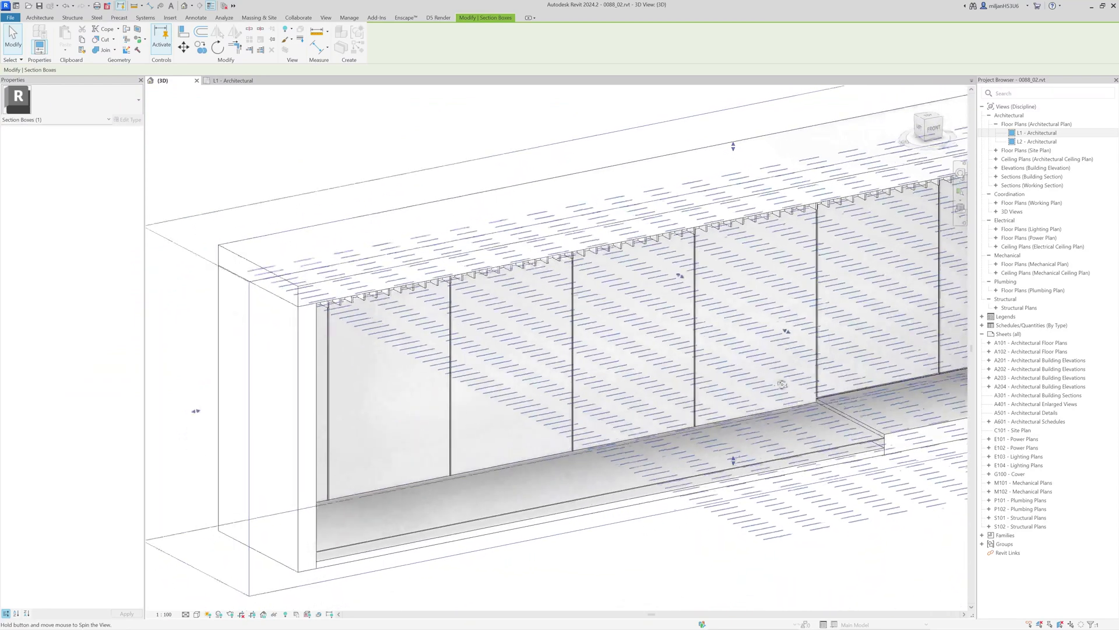
scroll(455, 471, up, 5)
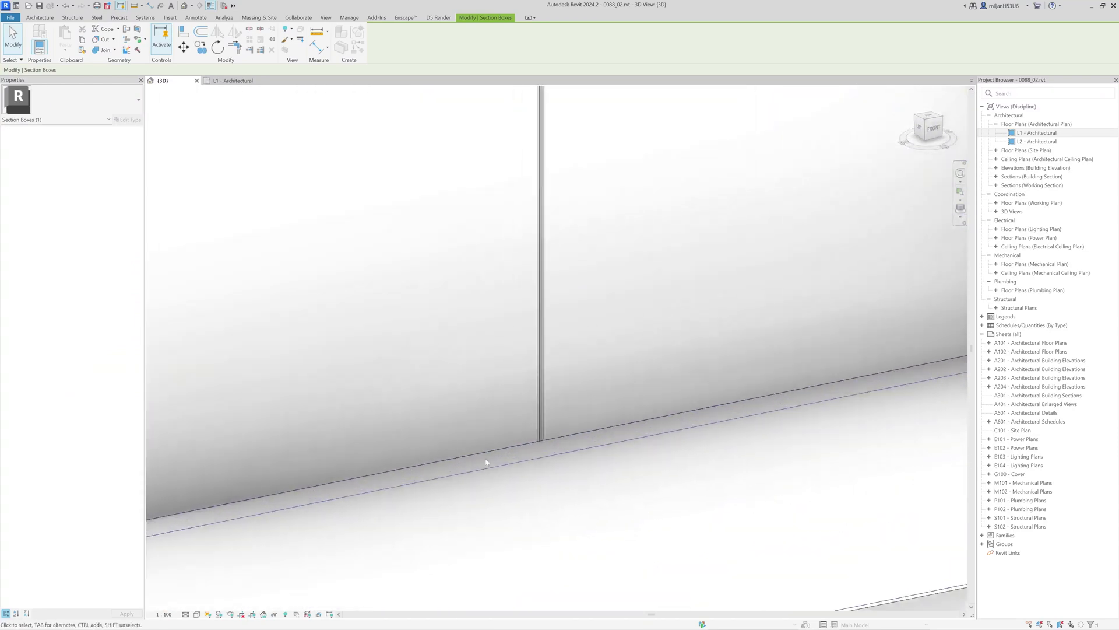
click(540, 439)
scroll(539, 434, down, 3)
middle_drag(537, 467, 397, 507)
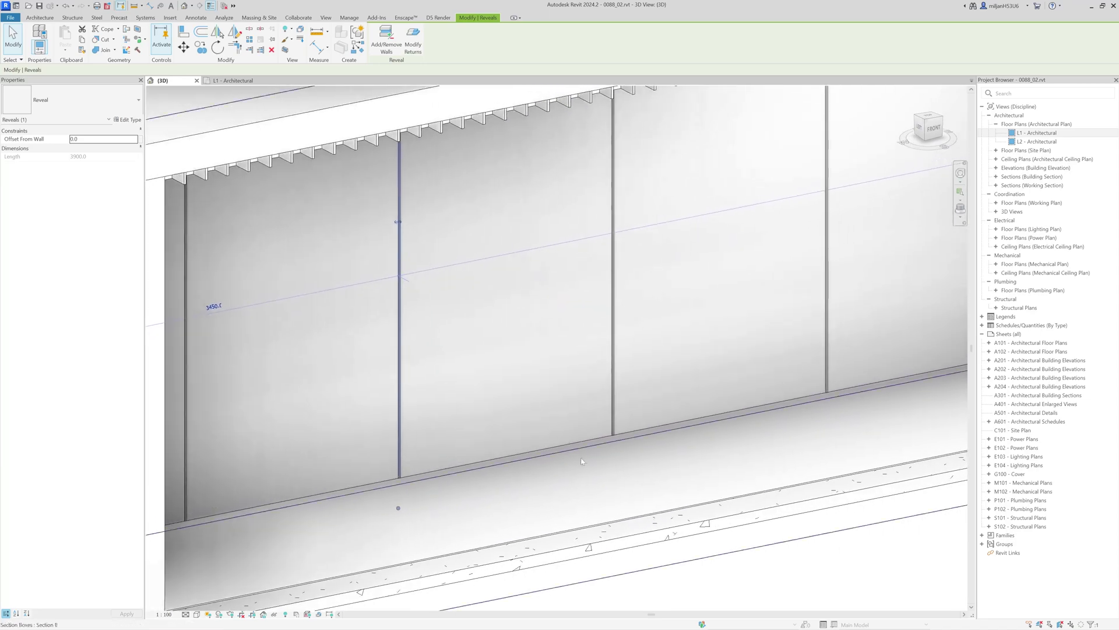
middle_drag(644, 464, 255, 535)
scroll(732, 435, up, 4)
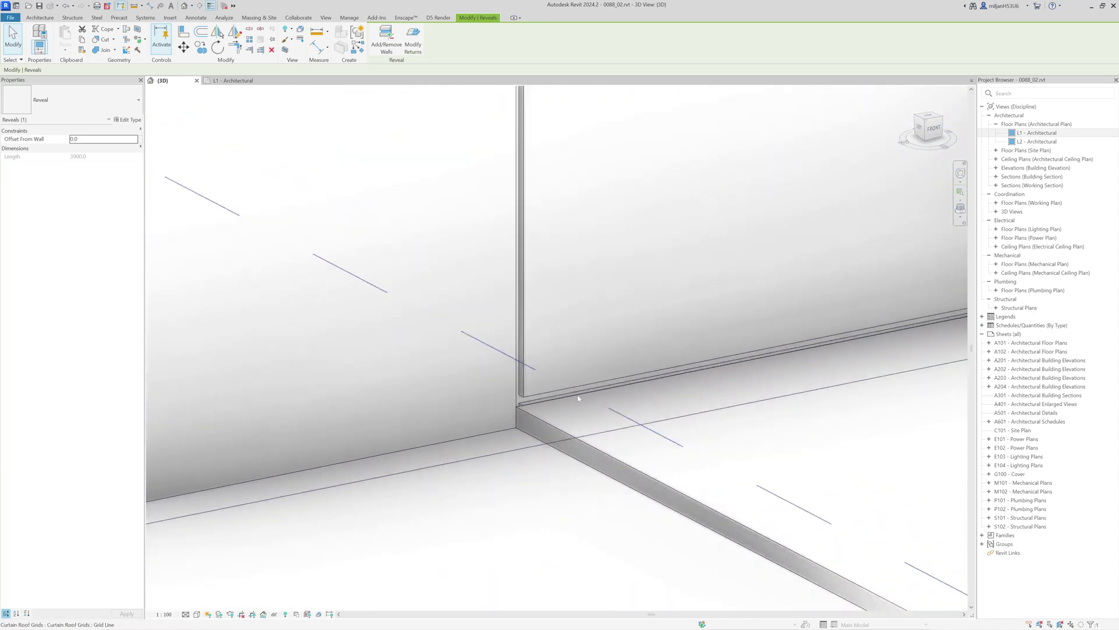
Inspect the horizontal reveal along the base of the rear wall beside the raised floor, and clear the selection
click(571, 396)
scroll(492, 455, down, 2)
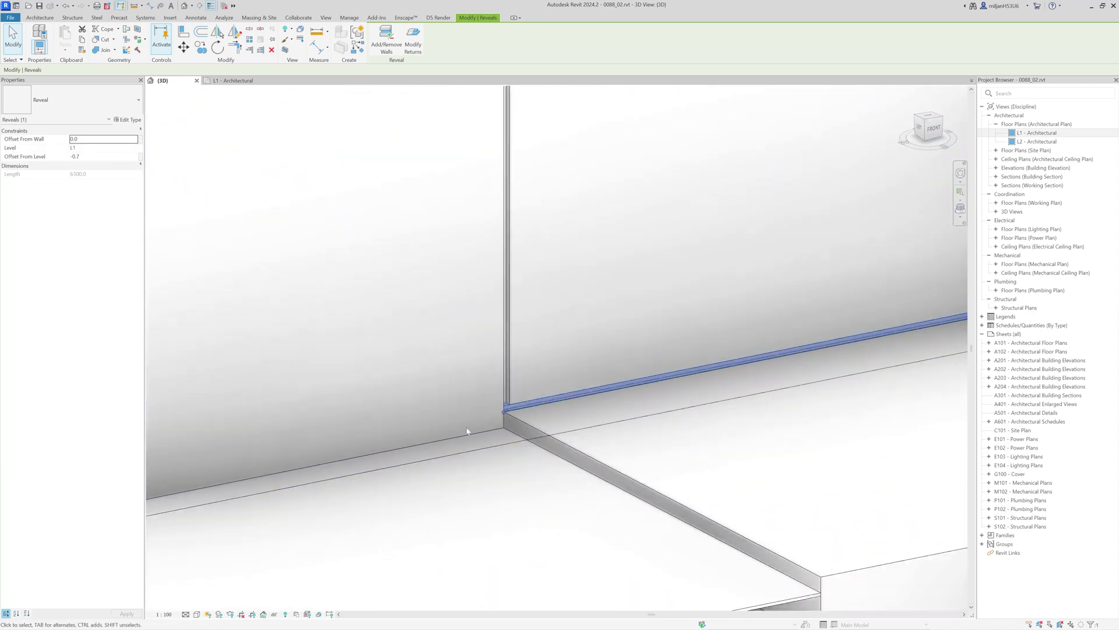
shift+middle_drag(493, 455, 532, 455)
scroll(533, 455, down, 2)
middle_drag(700, 457, 512, 458)
scroll(512, 457, down, 2)
scroll(645, 476, down, 2)
key(Escape)
Turn off the section box and show the complete building in the 3D view
shift+middle_drag(645, 327, 538, 214)
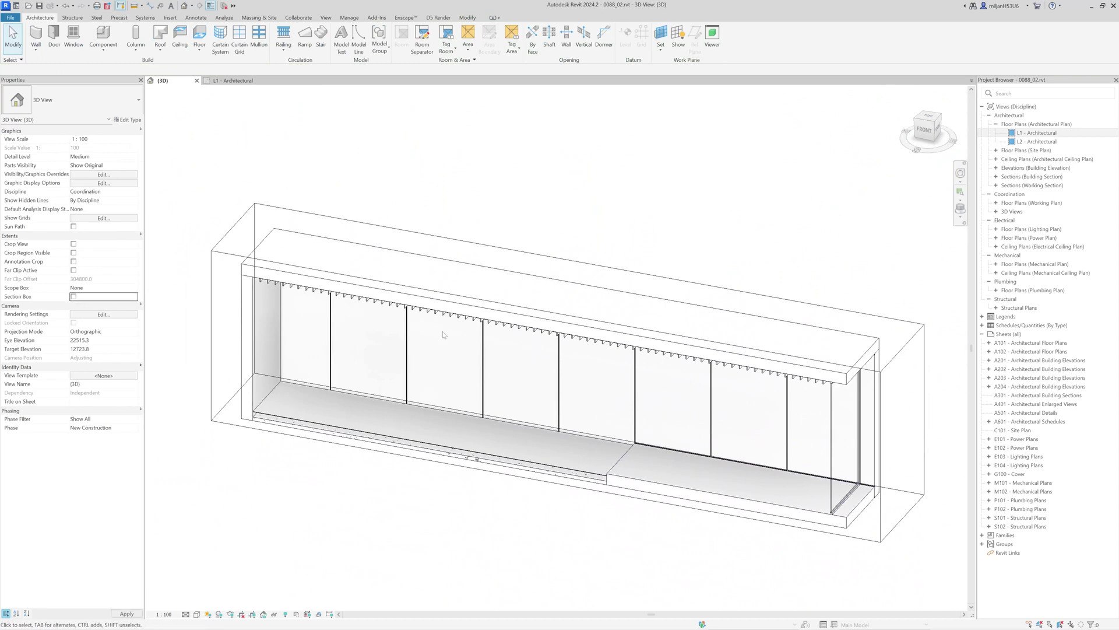
scroll(455, 321, down, 3)
shift+middle_drag(474, 404, 414, 401)
middle_click(413, 273)
middle_click(413, 274)
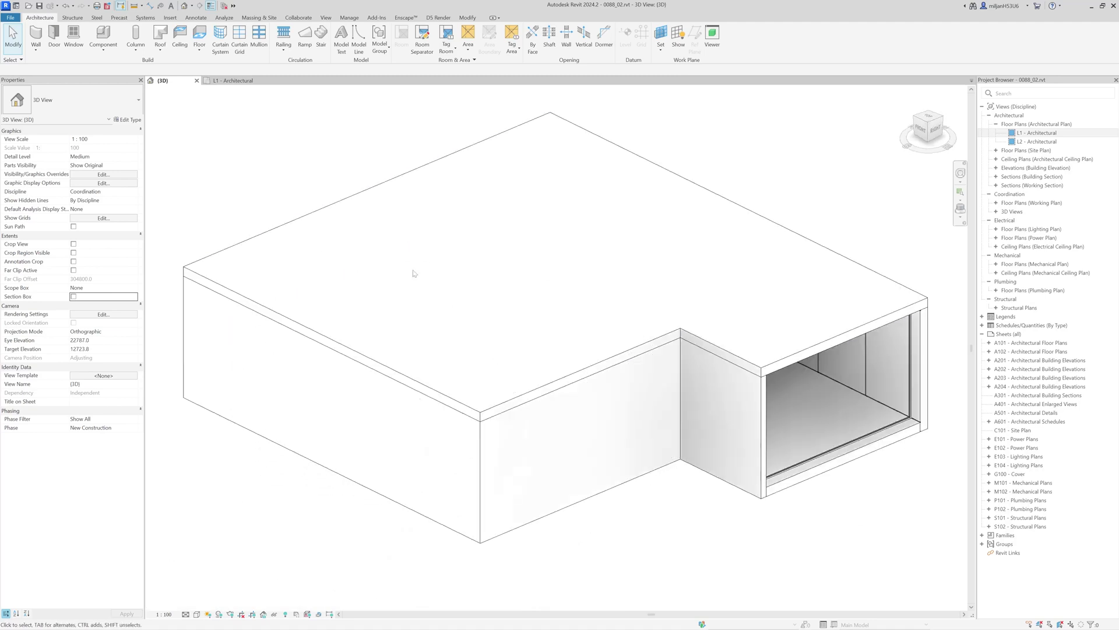
Save the D5 sync settings with all categories separated, and start D5 Render with a new project
click(439, 18)
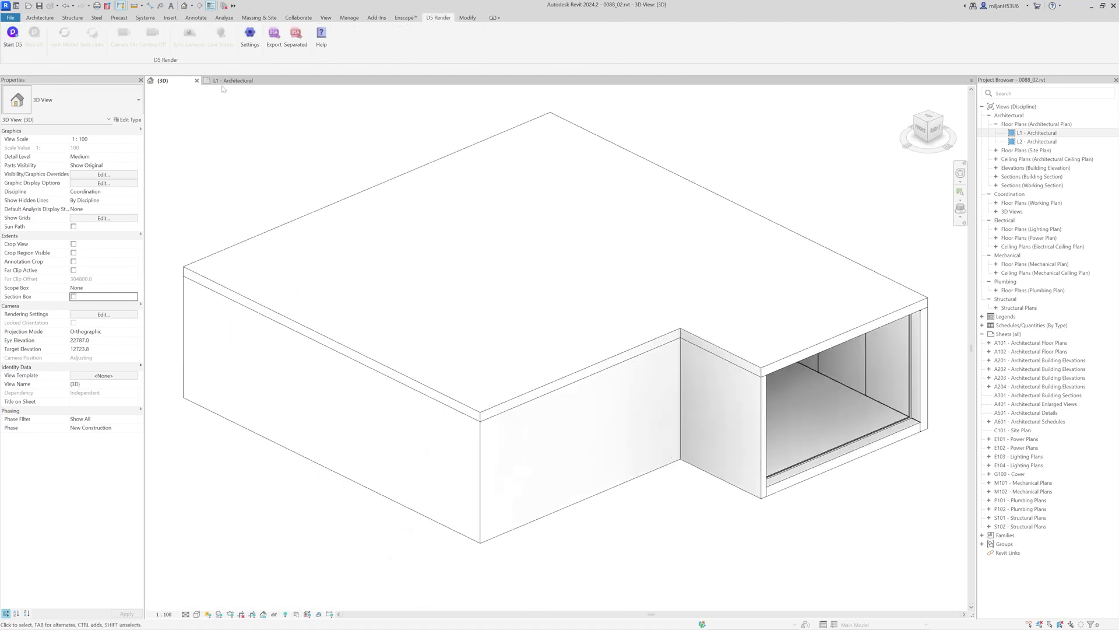
click(249, 41)
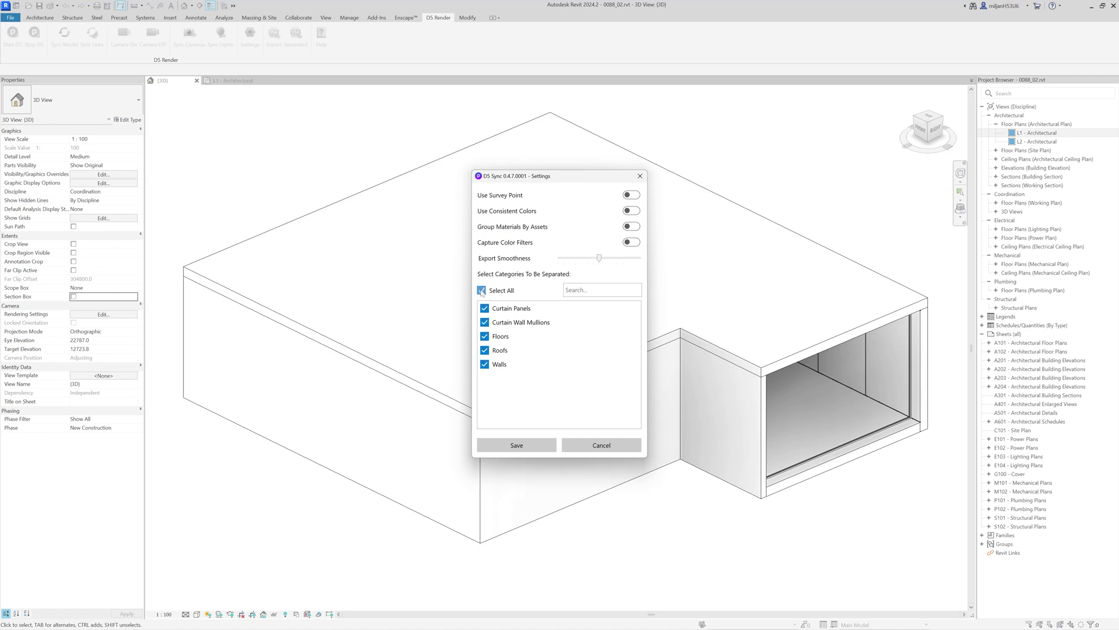
click(515, 446)
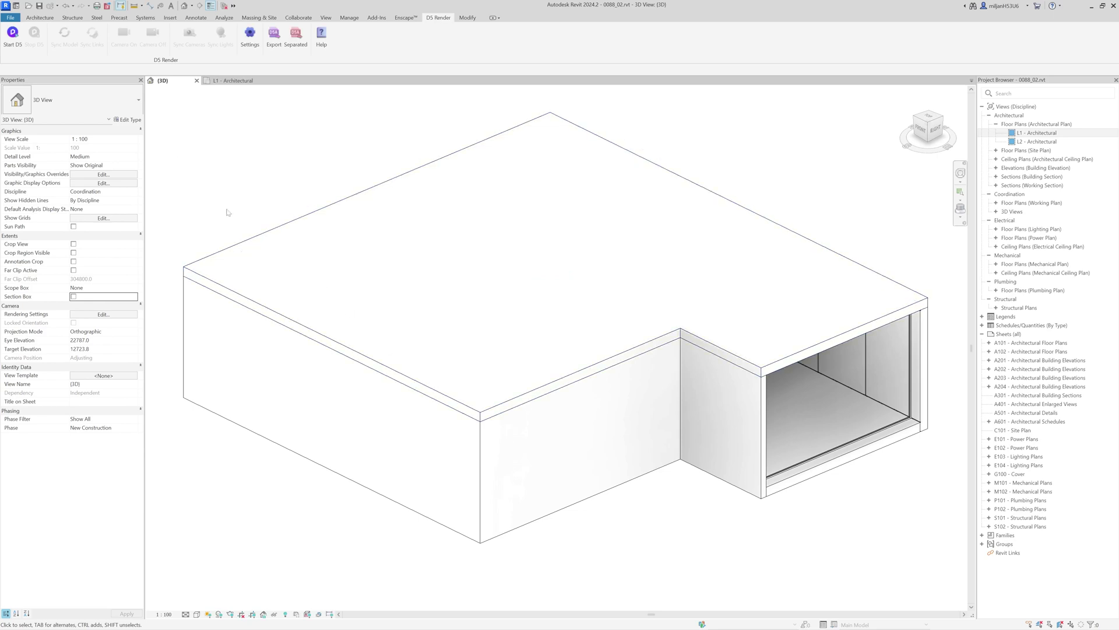
click(12, 40)
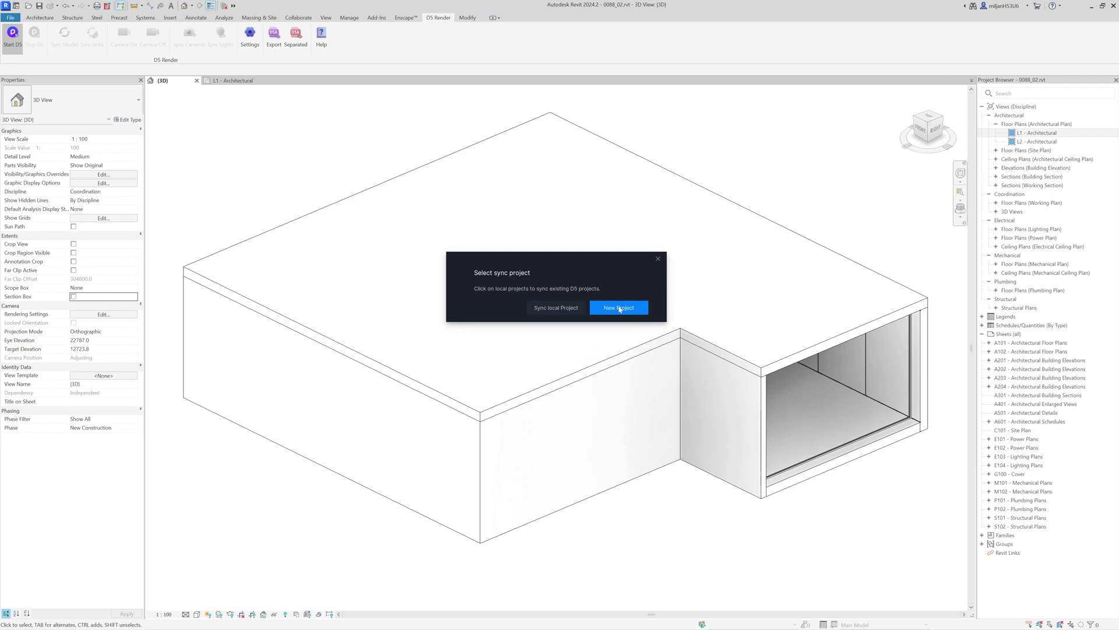
click(620, 307)
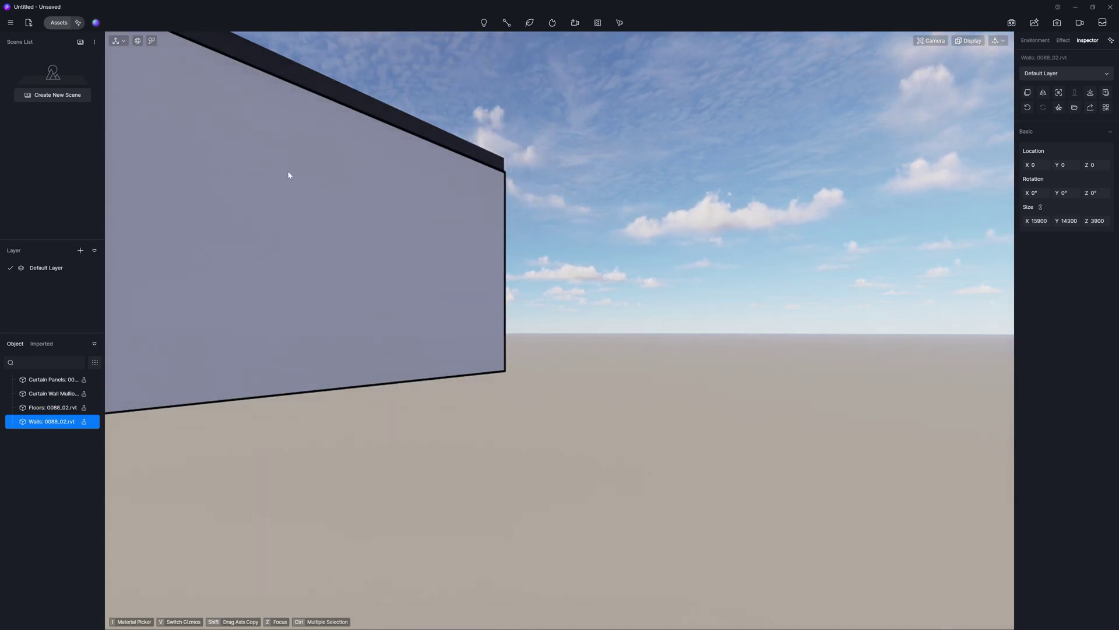
Save the D5 project as "0088_02 ale" in the D5 Interior Space folder
click(9, 23)
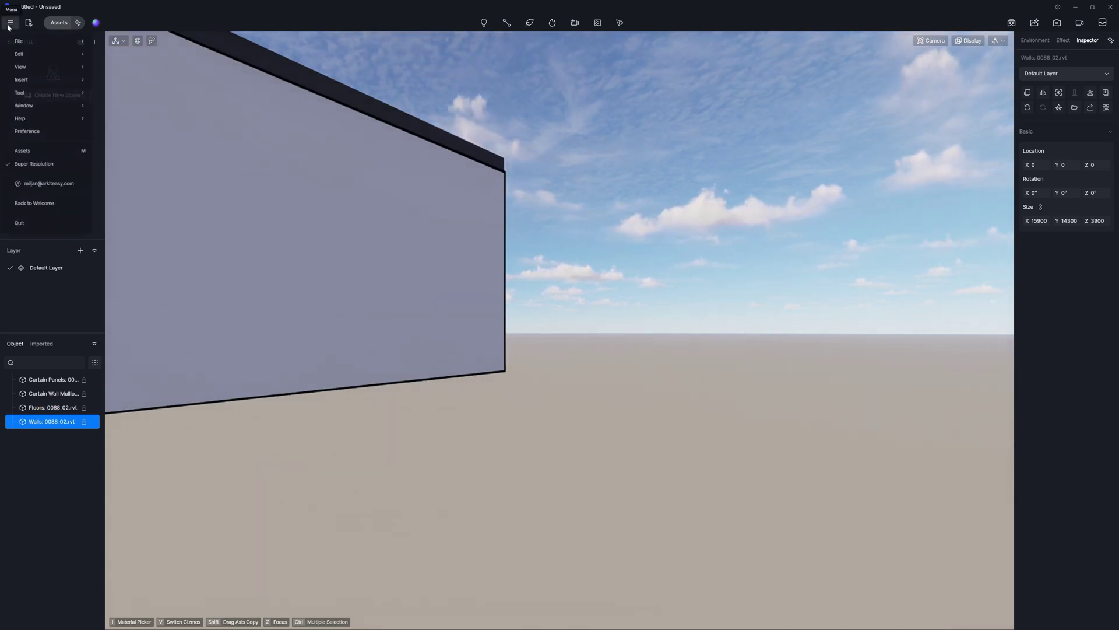
mouse_move(41, 42)
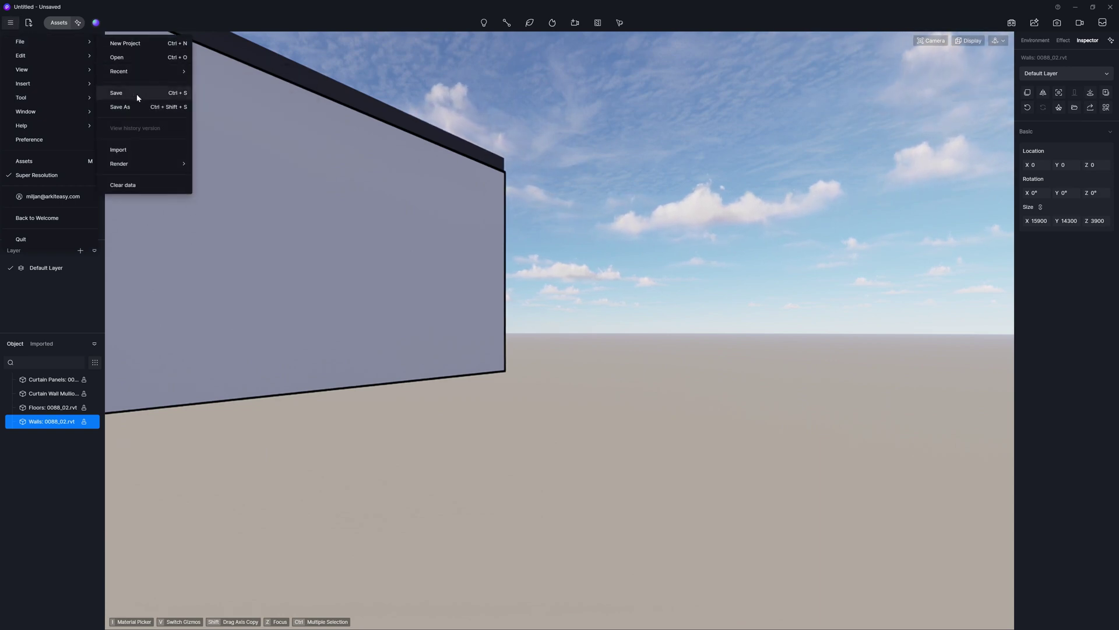
click(116, 94)
text(0088)
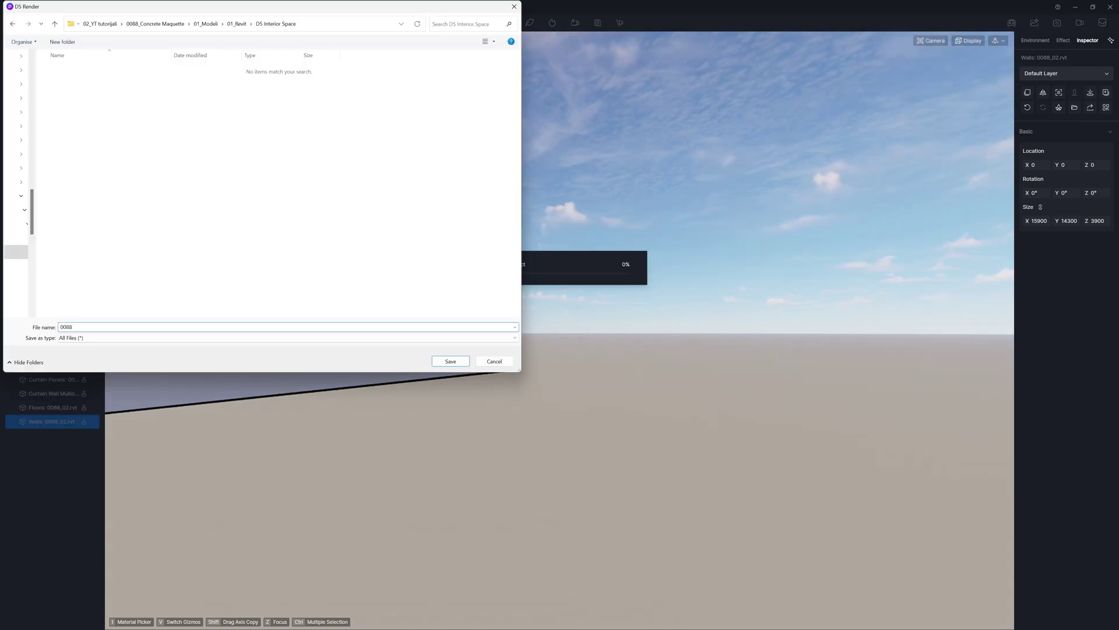
text(_02 ale)
click(449, 359)
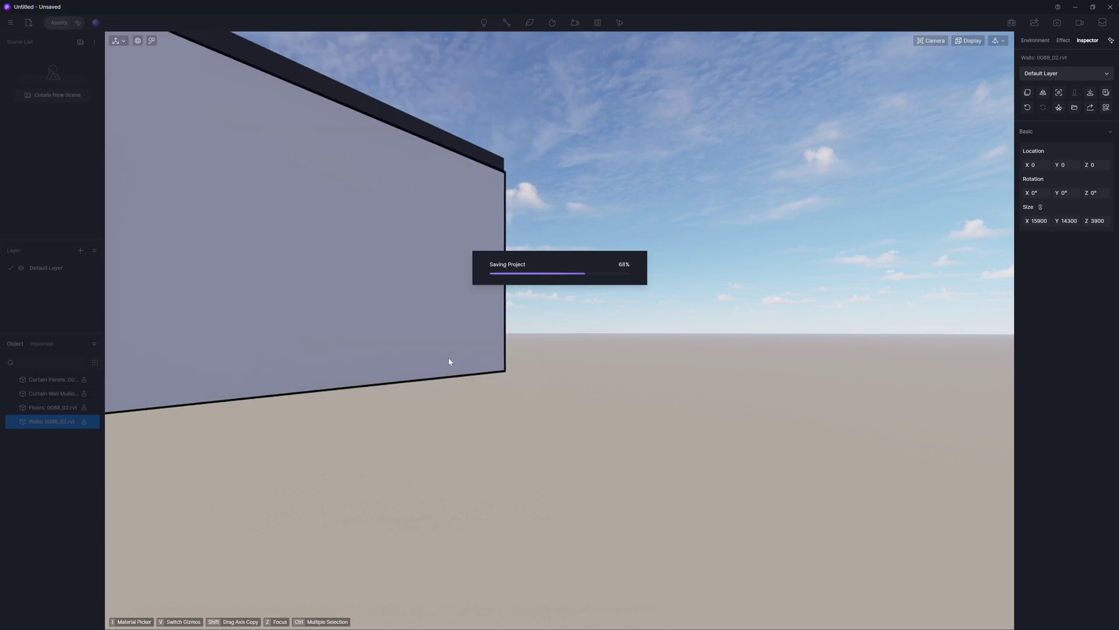
Switch the navigation mode to Walk and move the camera through the exterior wall into the interior
click(1003, 42)
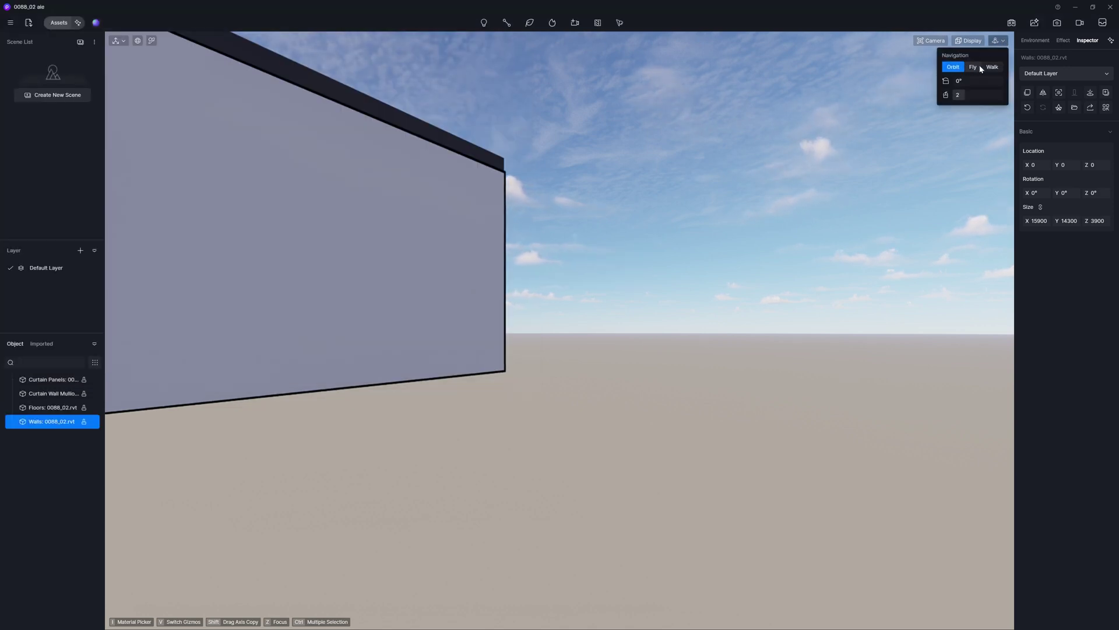
click(993, 67)
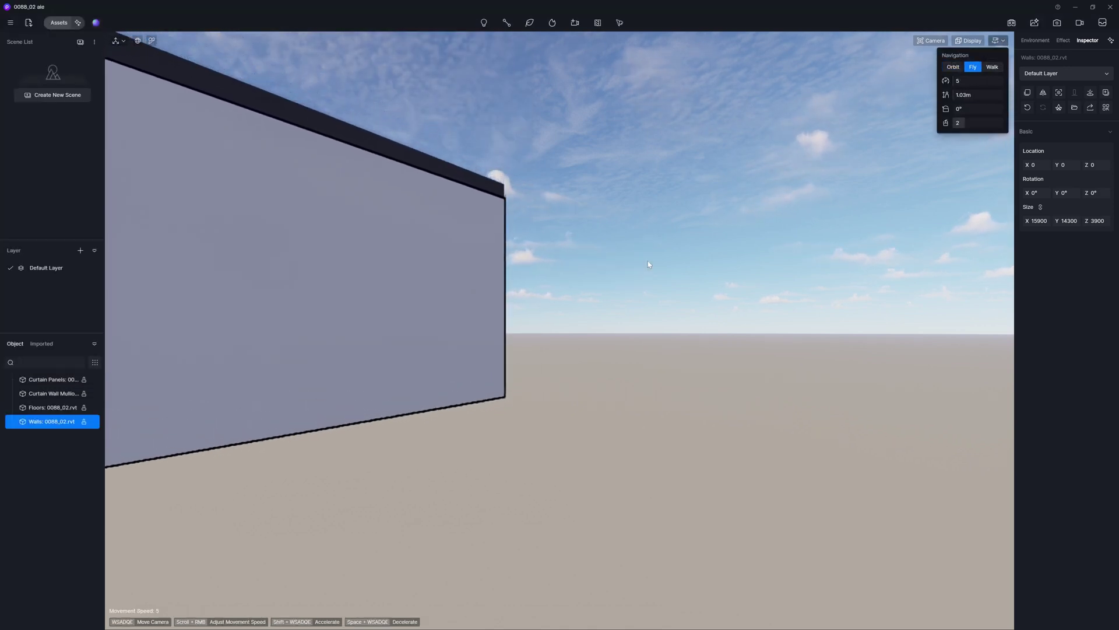
click(243, 330)
key(w)
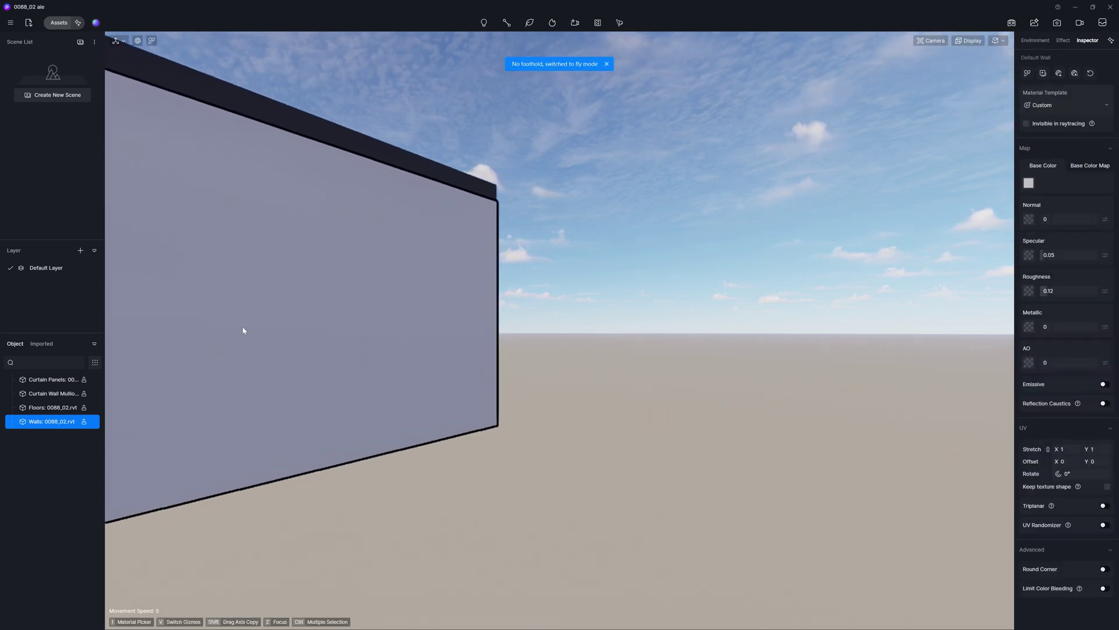
key(a)
key(a)
key(w)
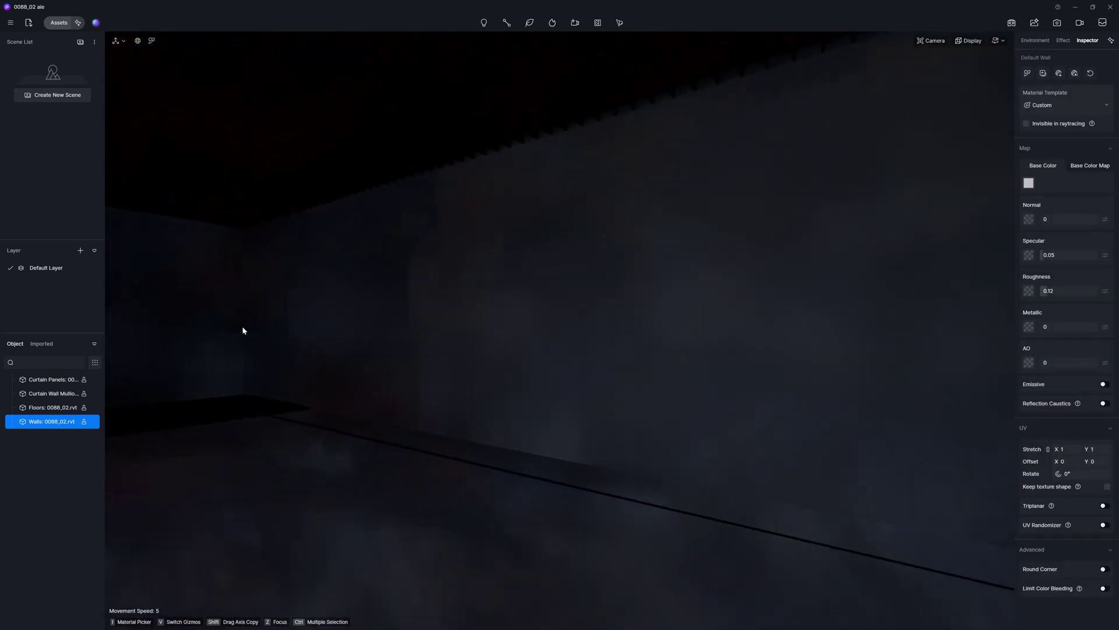
right_drag(211, 361, 511, 371)
key(w)
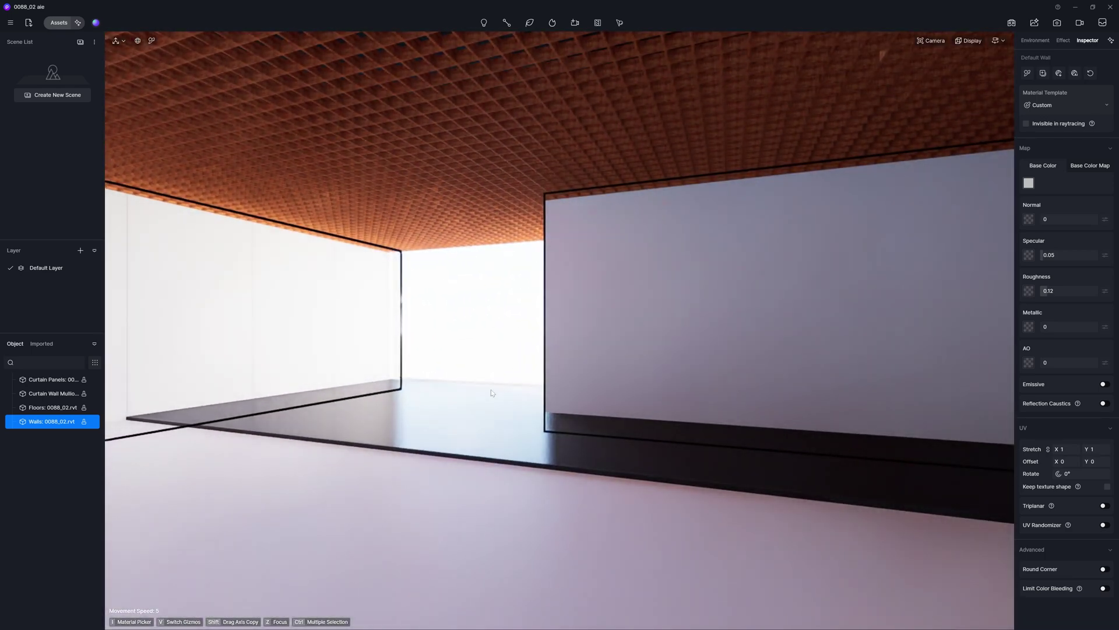
Frame the interior facing the far white wall, with the dark floor and side wall in view, and save it as a new scene
right_drag(492, 390, 476, 474)
key(d)
key(a)
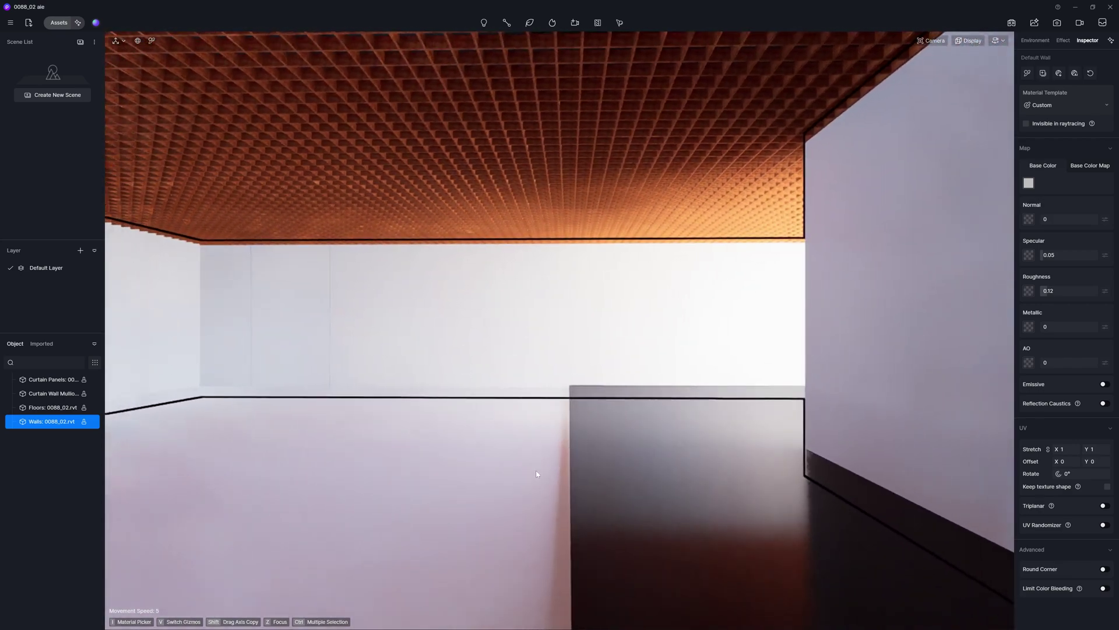
right_drag(549, 474, 555, 477)
key(s)
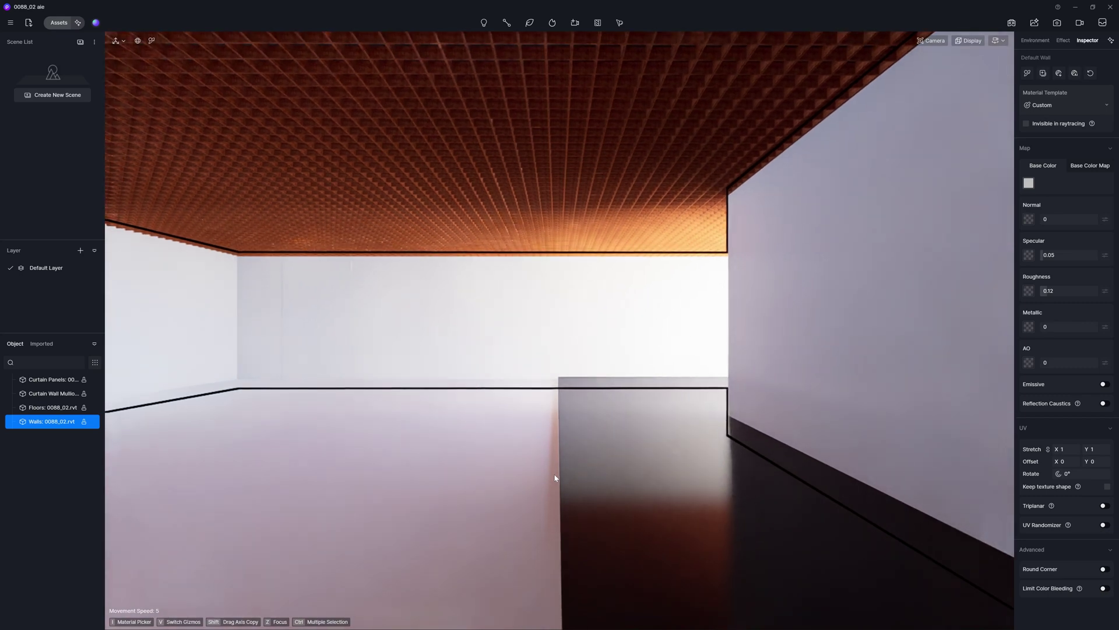
key(s)
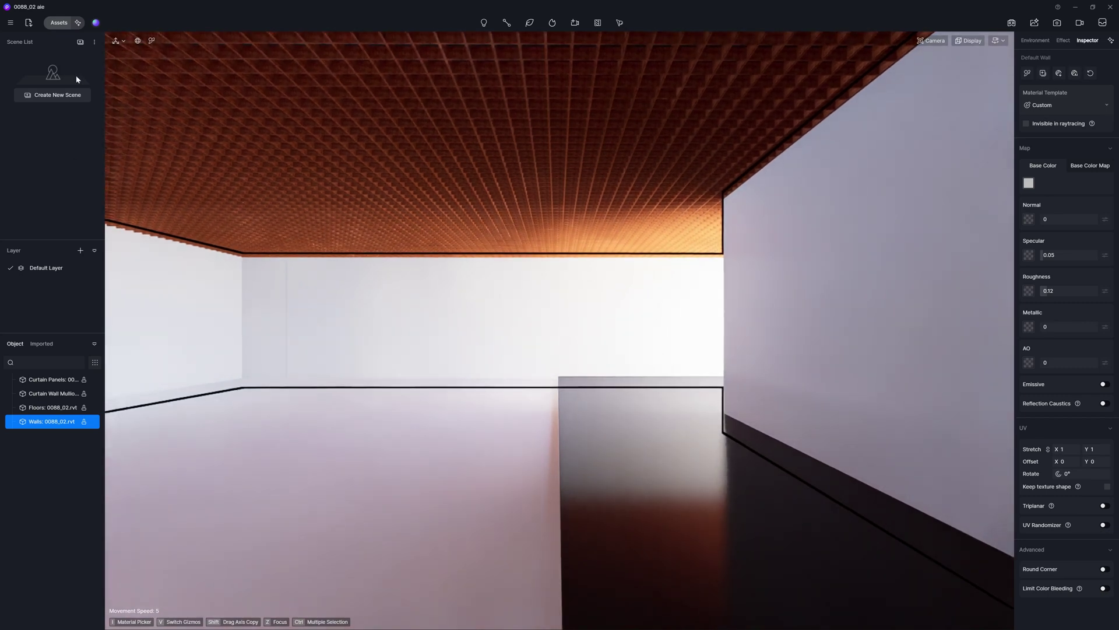
click(79, 42)
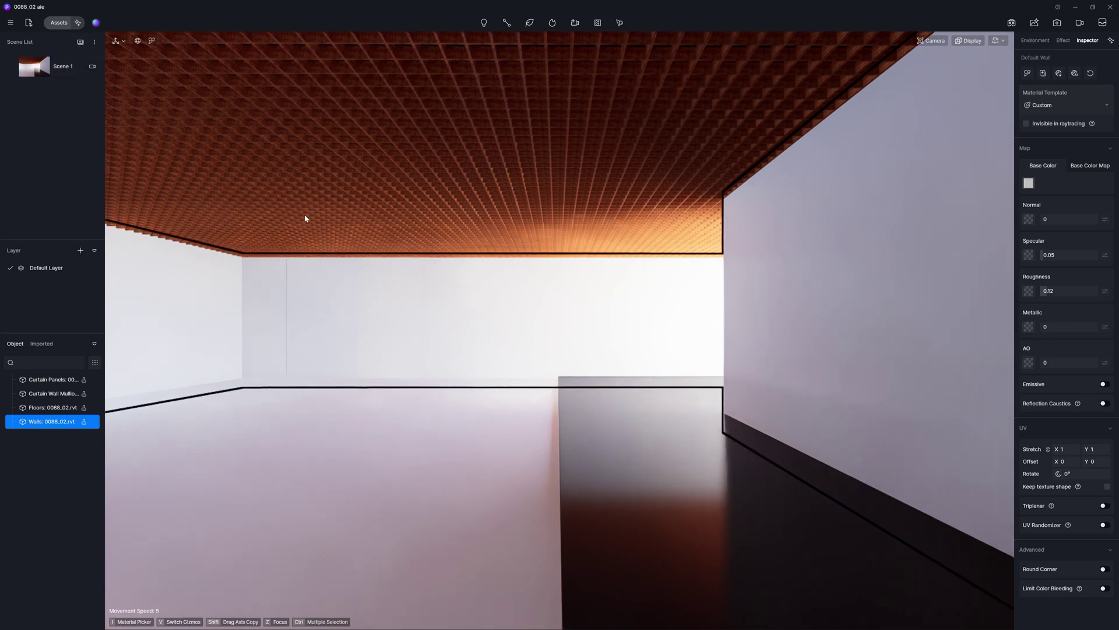
Search the material library for water and apply Blue pool water to the large light floor area beside the dark walkway
click(61, 26)
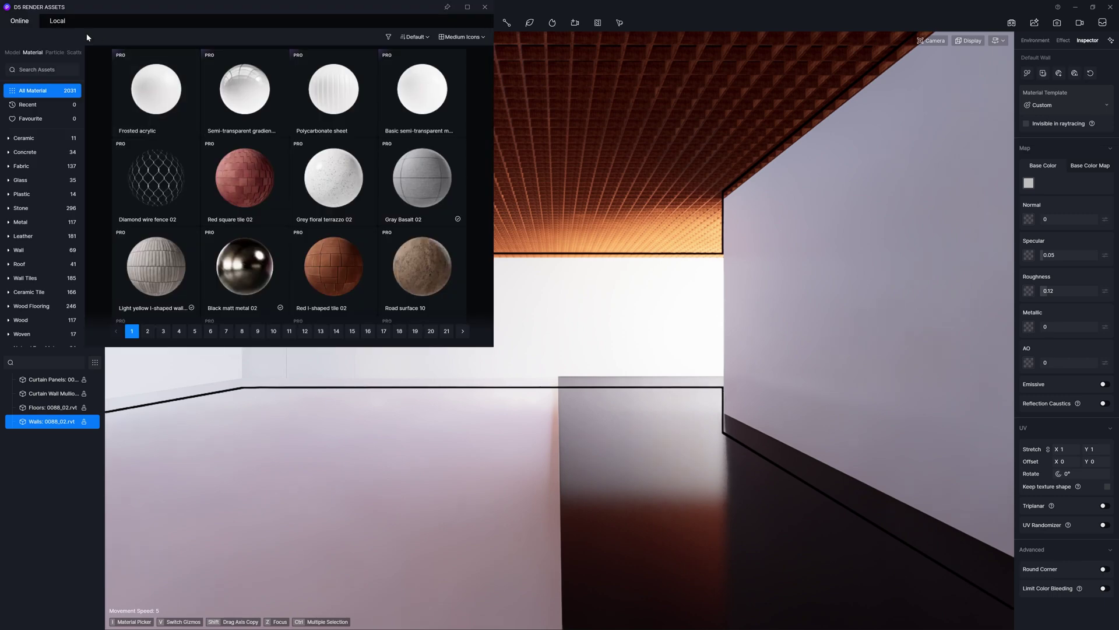
click(32, 70)
text(w)
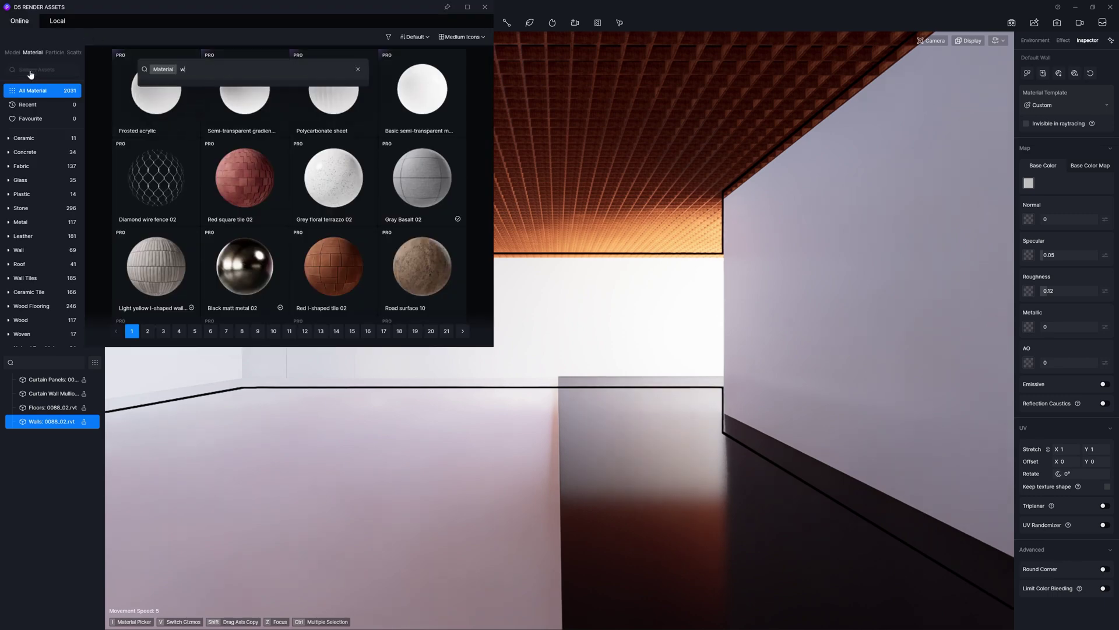
text(ater)
key(Return)
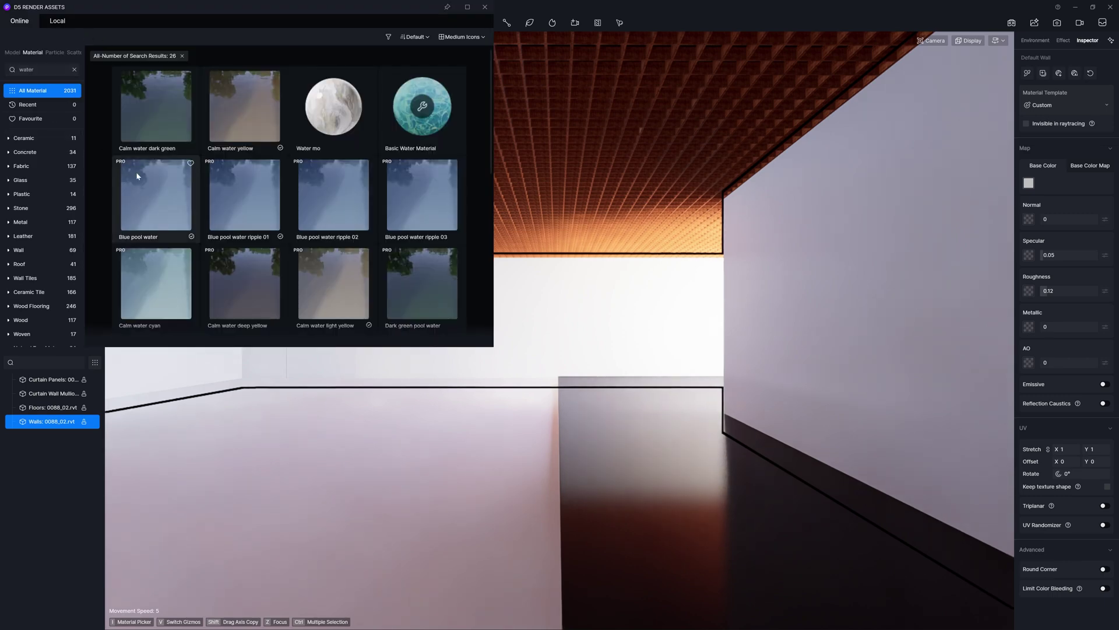
click(413, 451)
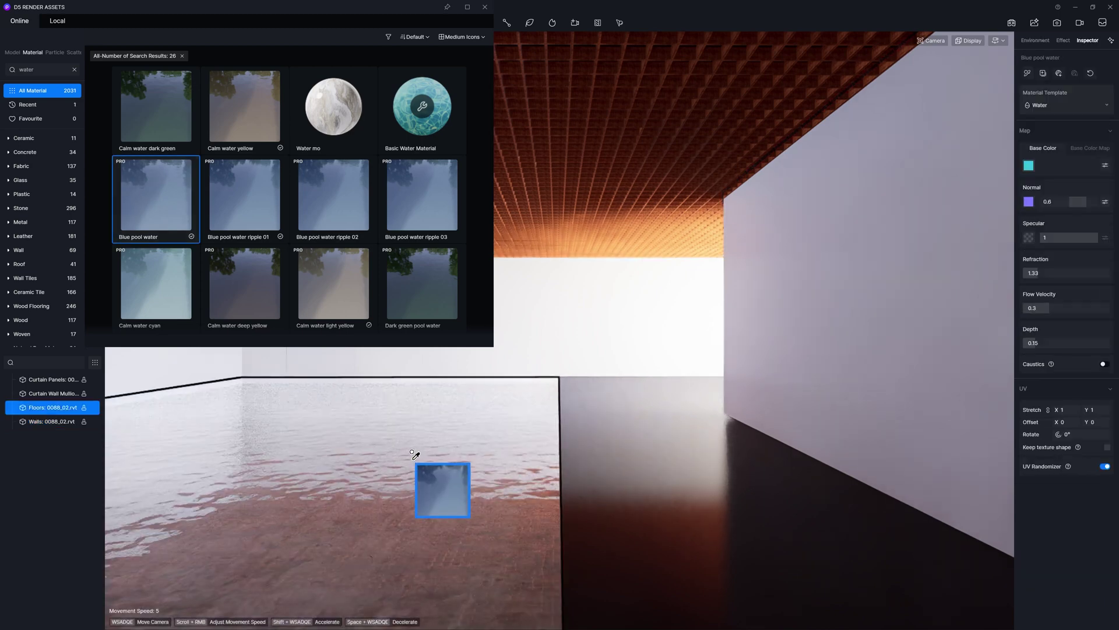
Search materials for pebbles, apply Pitted brown pebbles to the pool bottom beneath the water, and return to Scene 1
key(w)
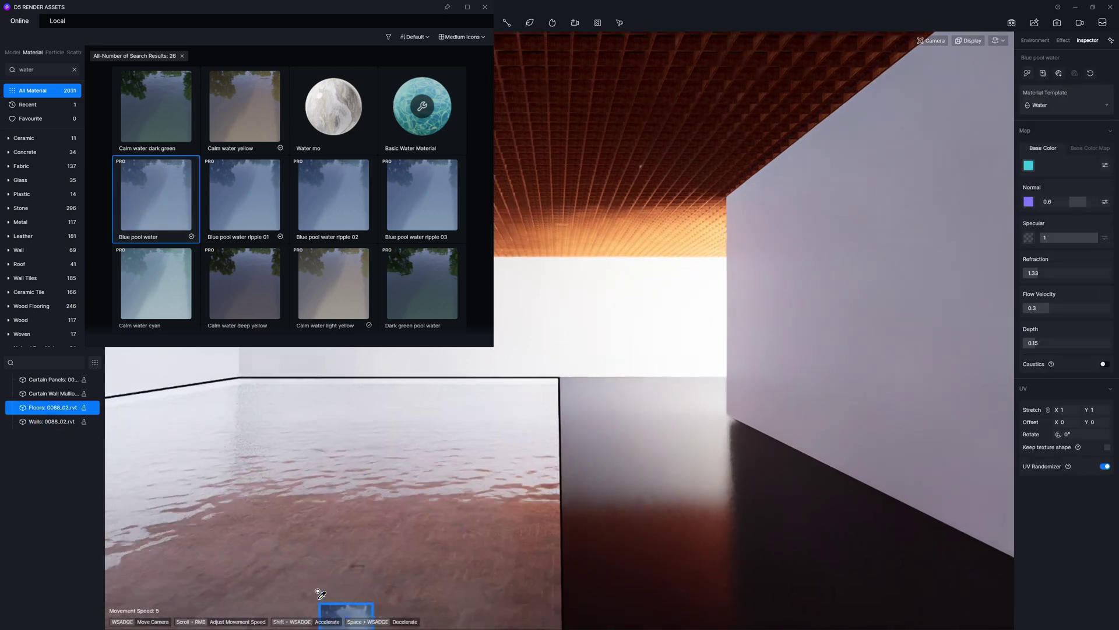
scroll(339, 560, up, 8)
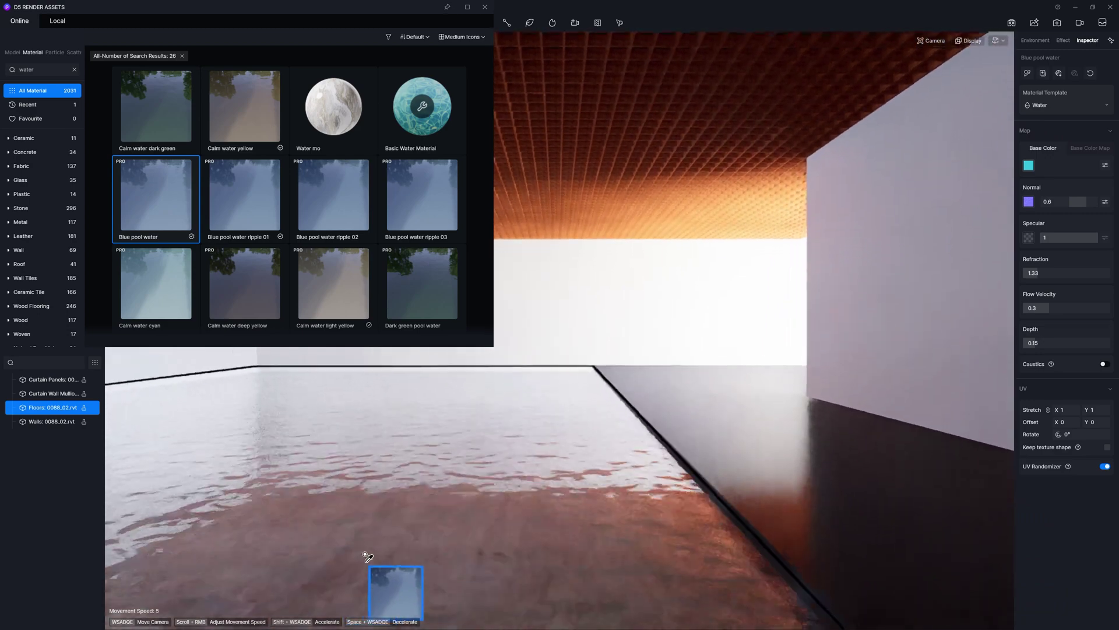
key(s)
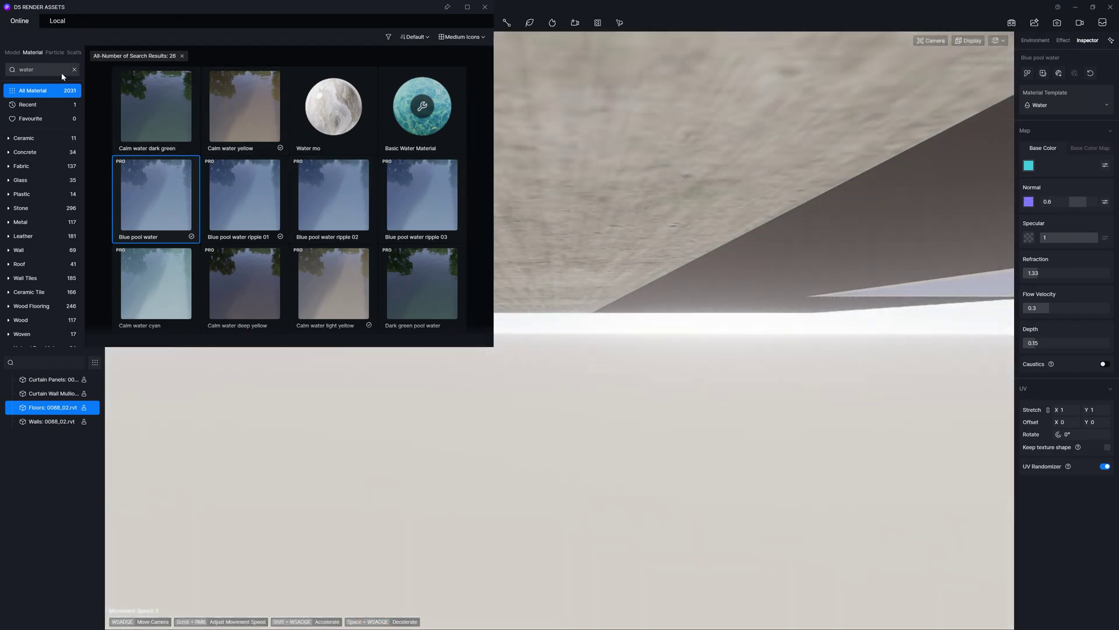
click(45, 70)
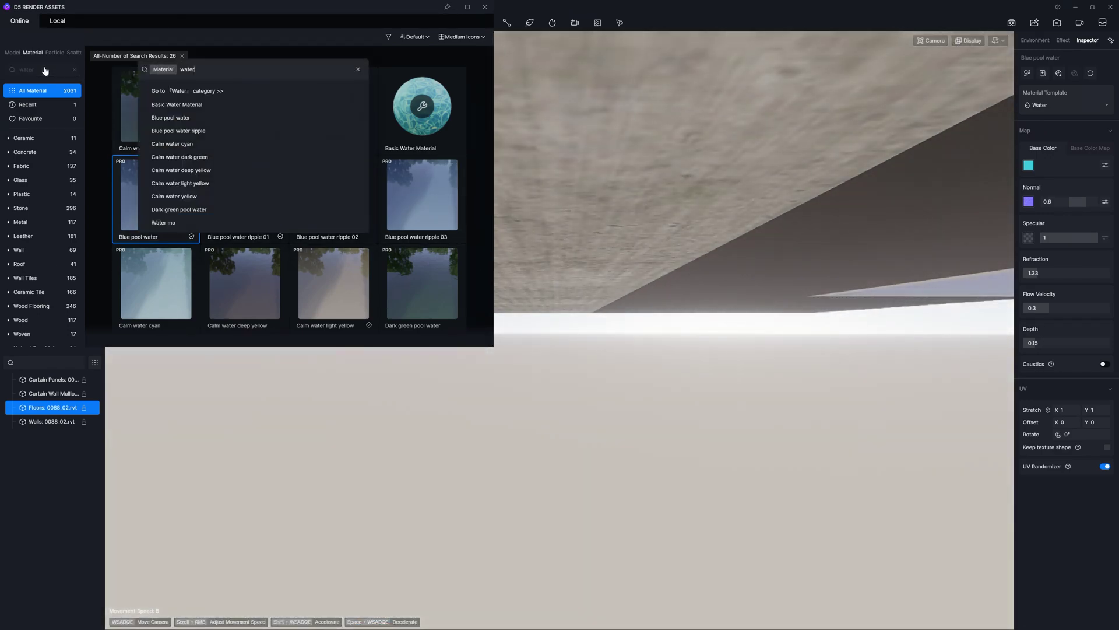
text(pebbles)
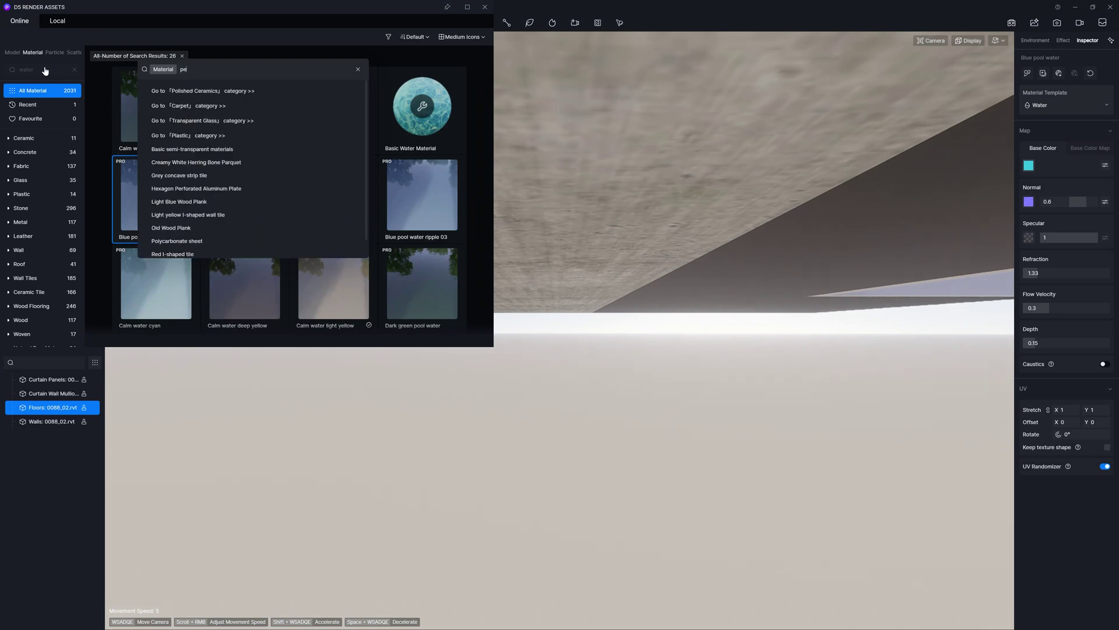
key(Return)
drag(425, 212, 604, 136)
click(604, 156)
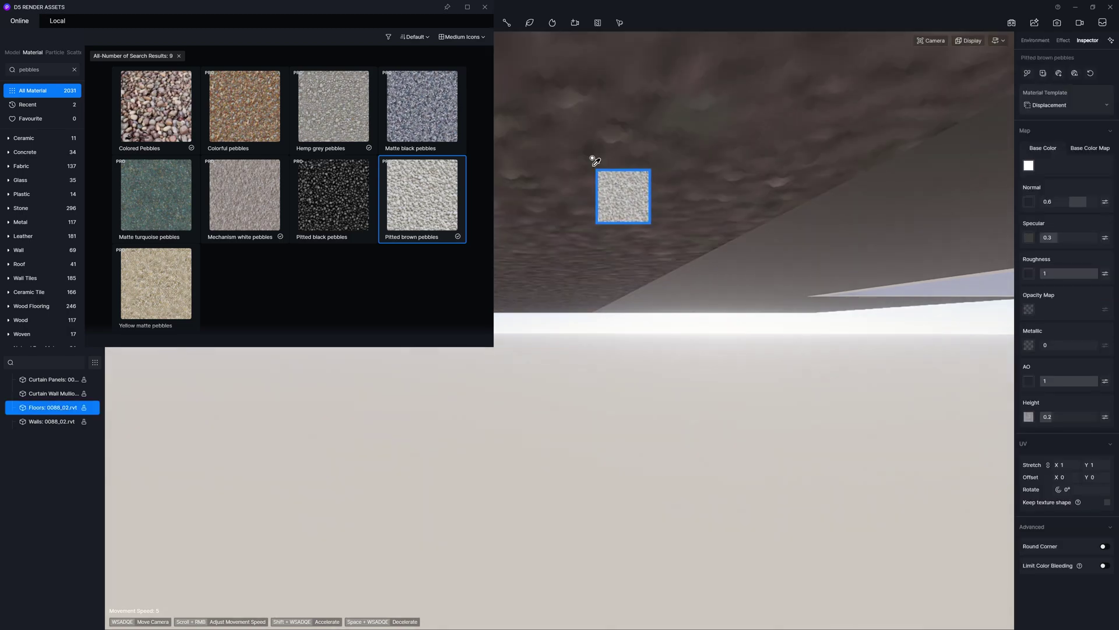
click(485, 7)
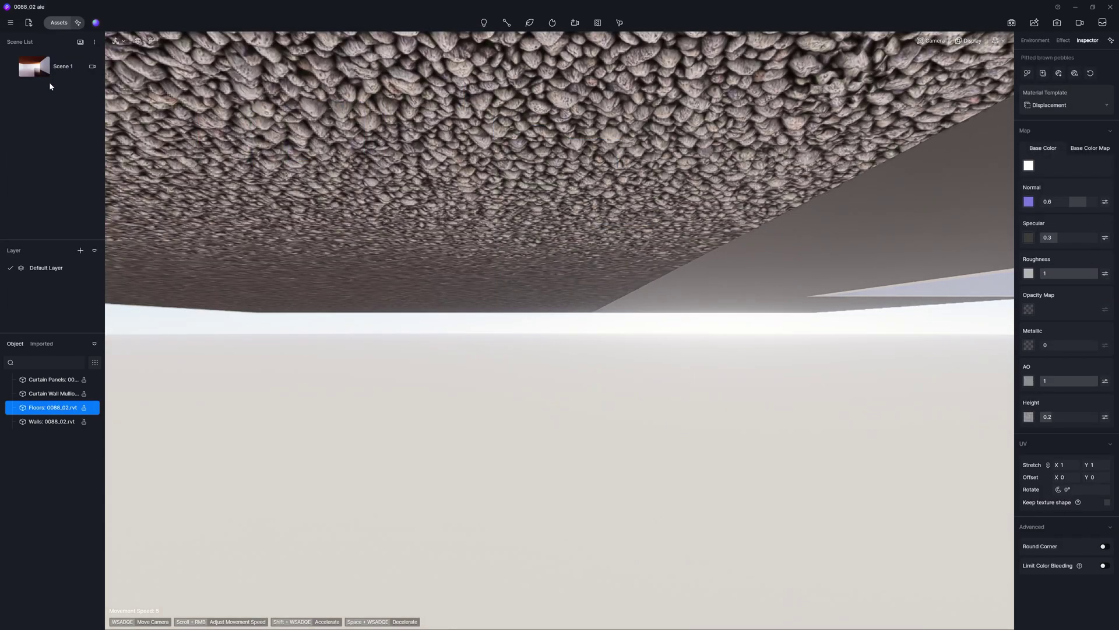
click(34, 68)
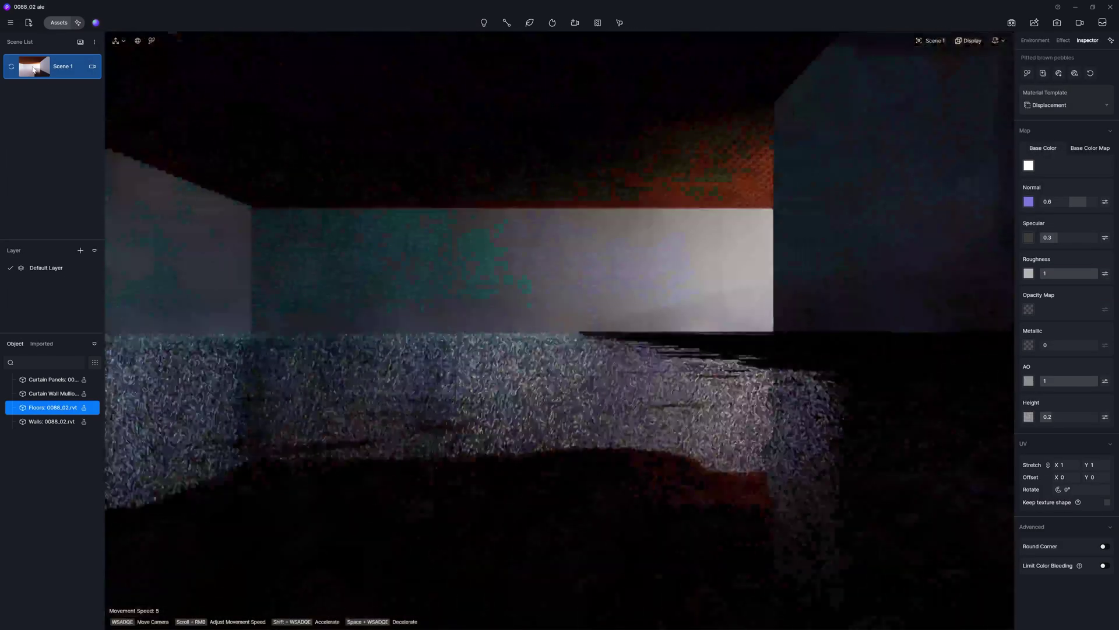
key(i)
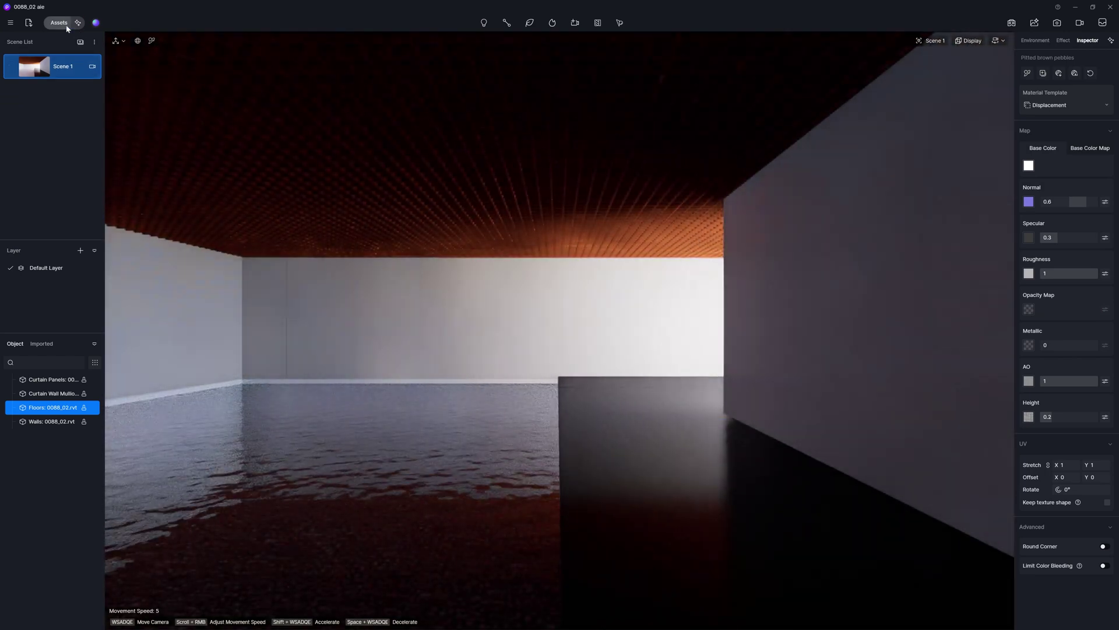
Search the material library for travertine and apply Travertine 05 to the walls and walkway
click(59, 22)
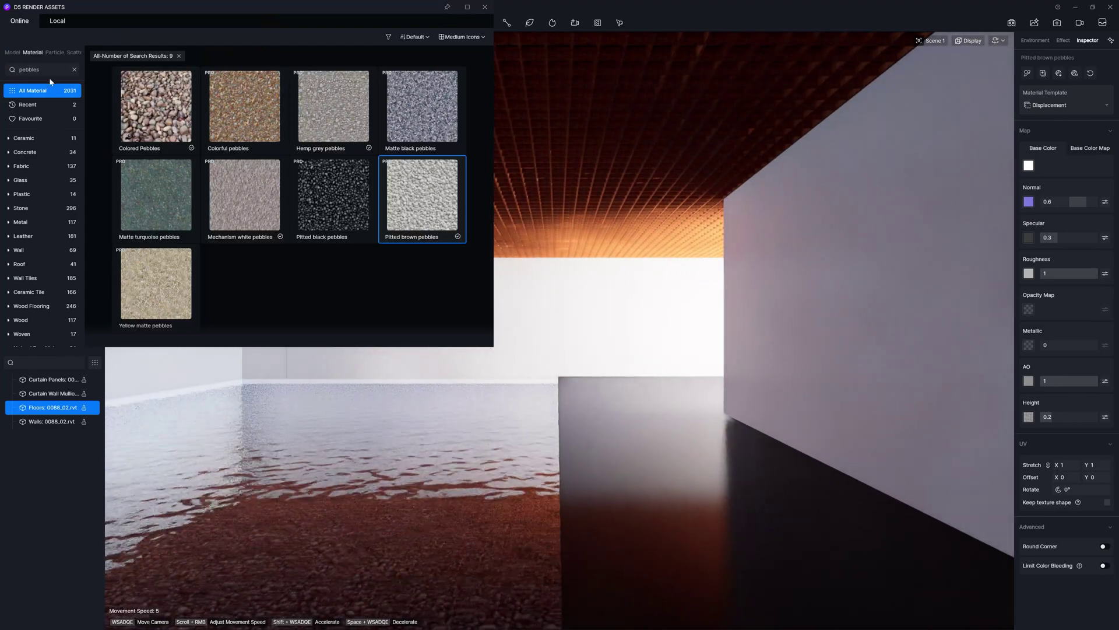
click(76, 69)
click(48, 71)
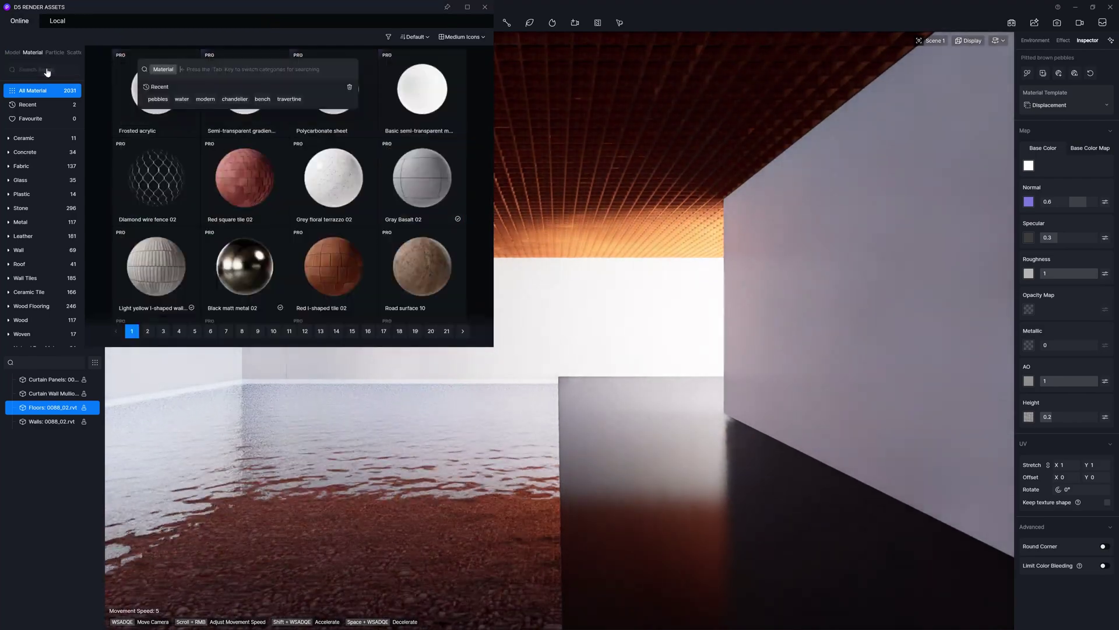
text(travert)
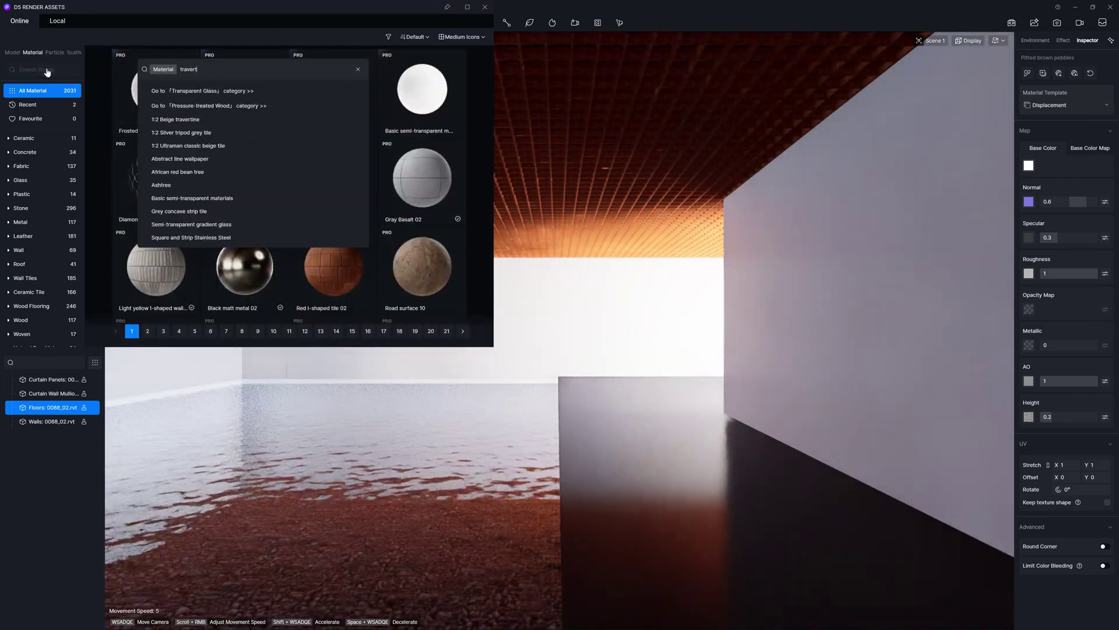
text(ine)
key(Return)
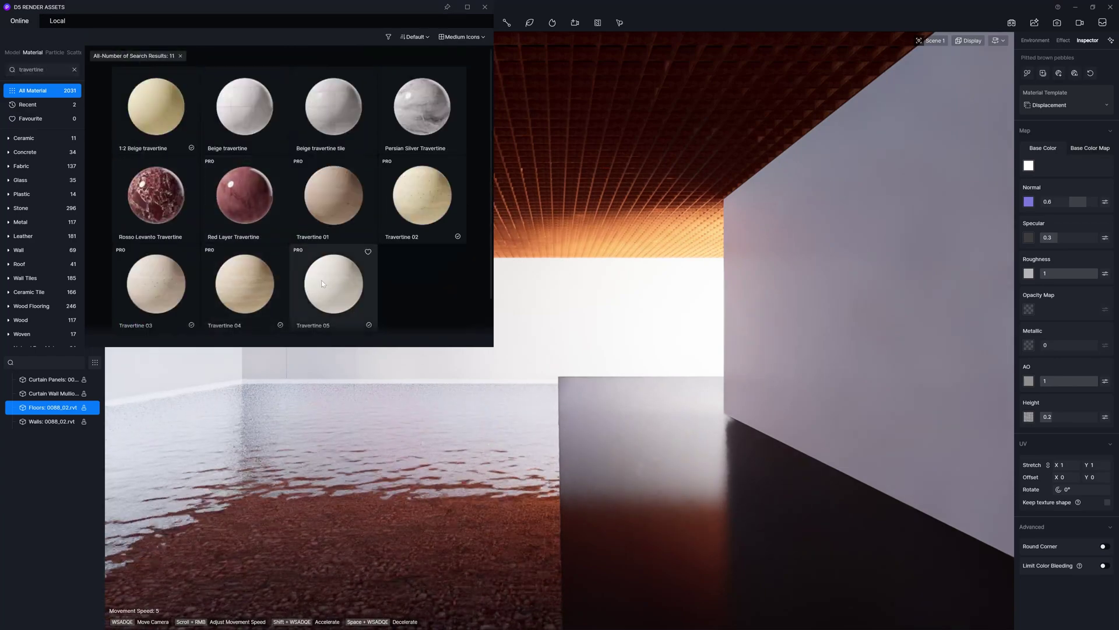
drag(333, 300, 568, 306)
Browse the Wood materials and apply Carbon black wood to the ceiling grid
click(74, 70)
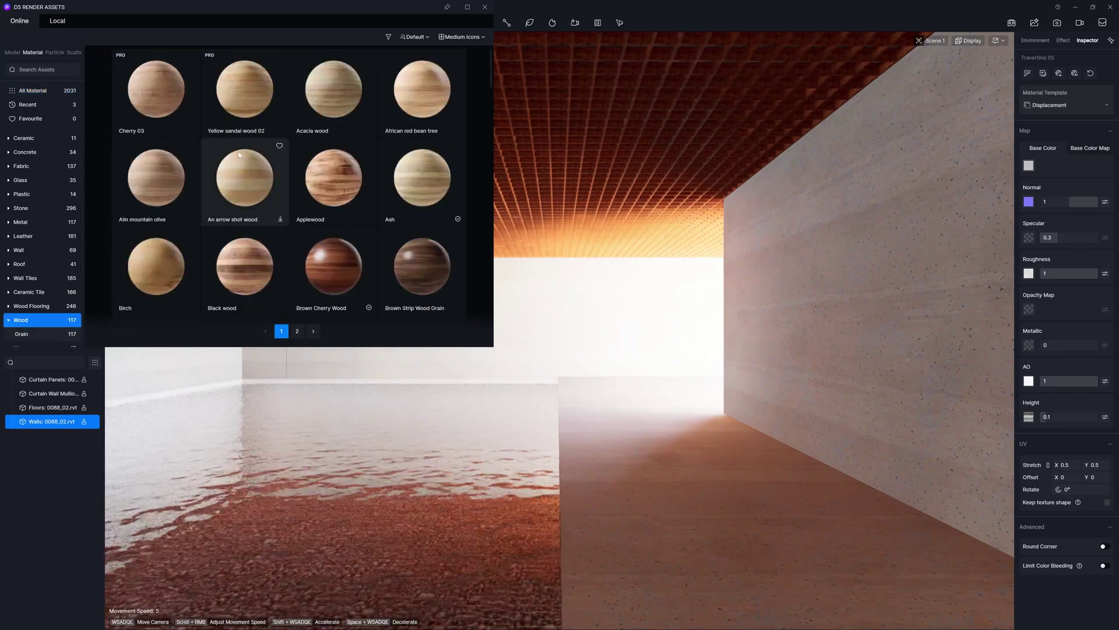
scroll(244, 155, down, 2)
scroll(243, 154, down, 1)
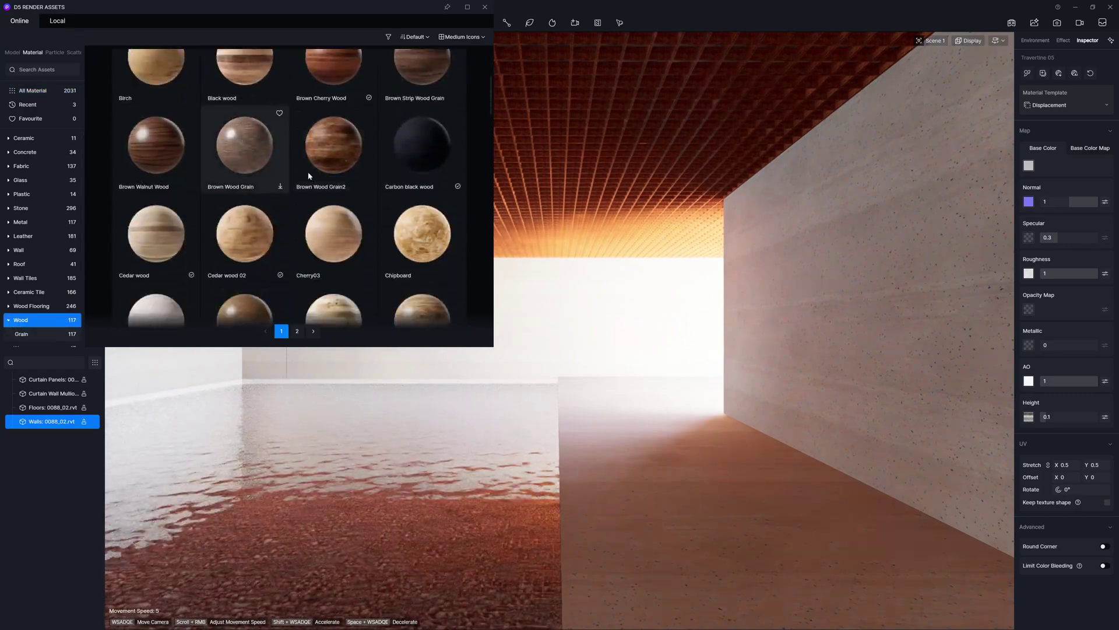
click(419, 155)
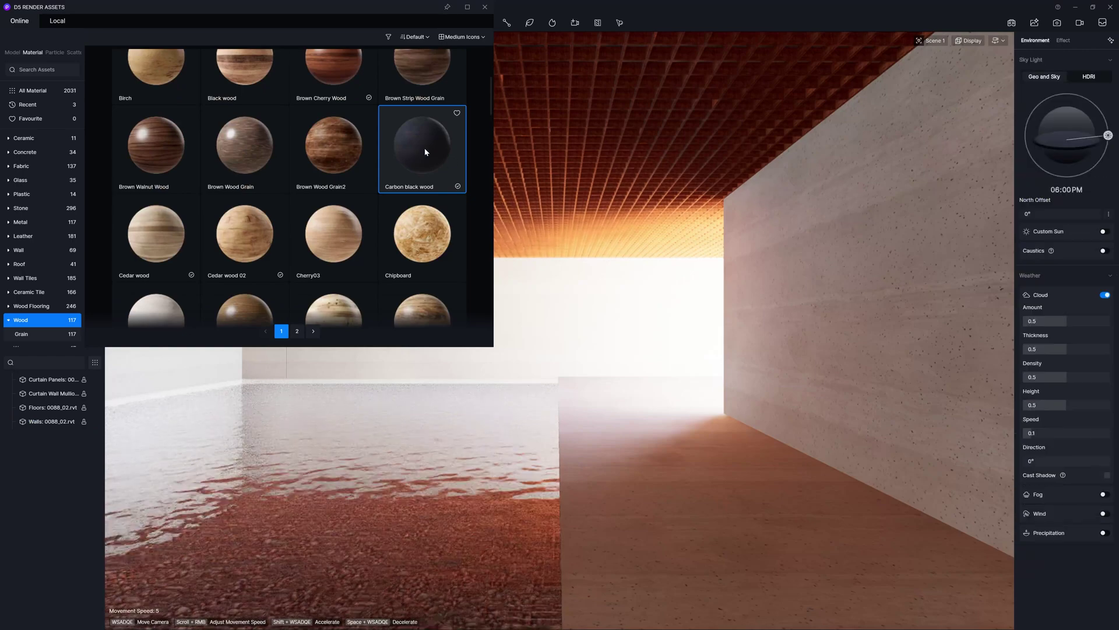
drag(425, 152, 539, 155)
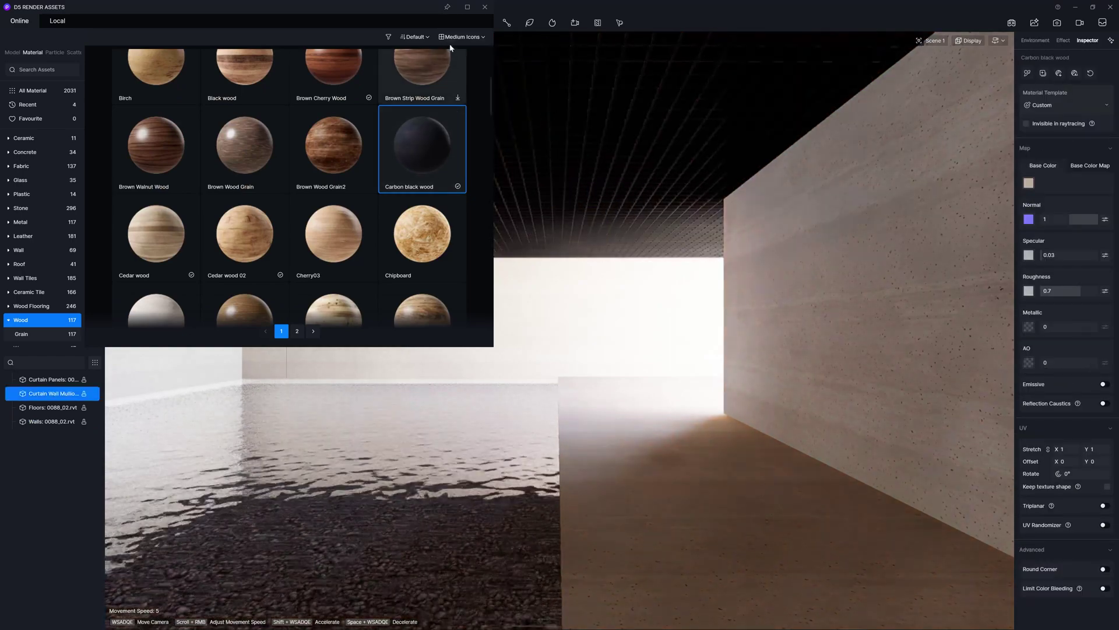
click(484, 7)
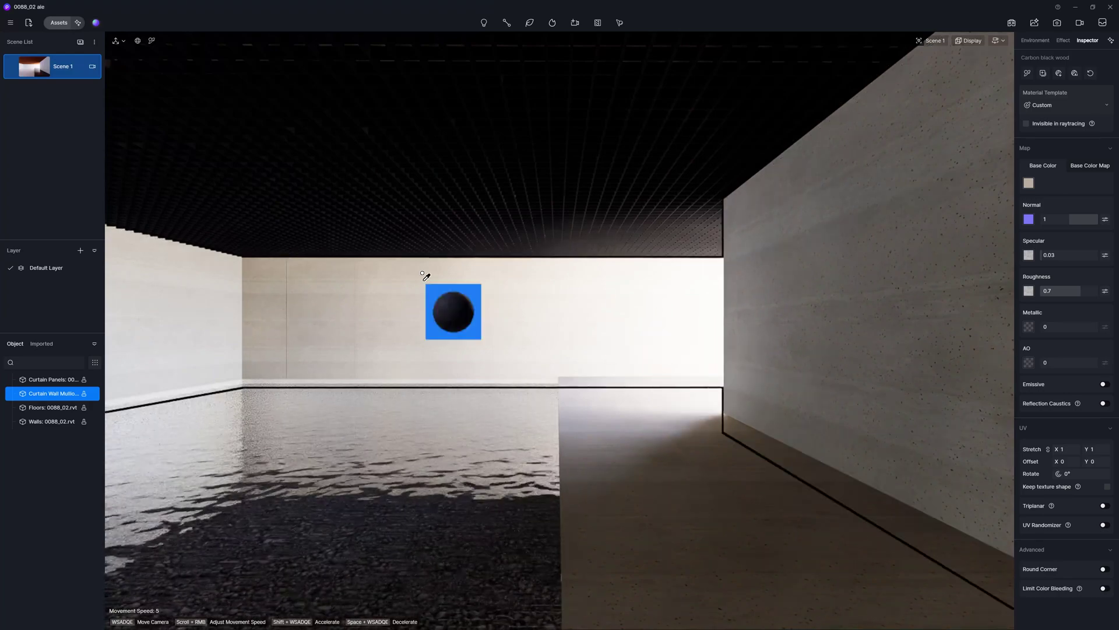
Search the model library for bench and place the New Chinese Pine Bench at the far end of the walkway
click(670, 373)
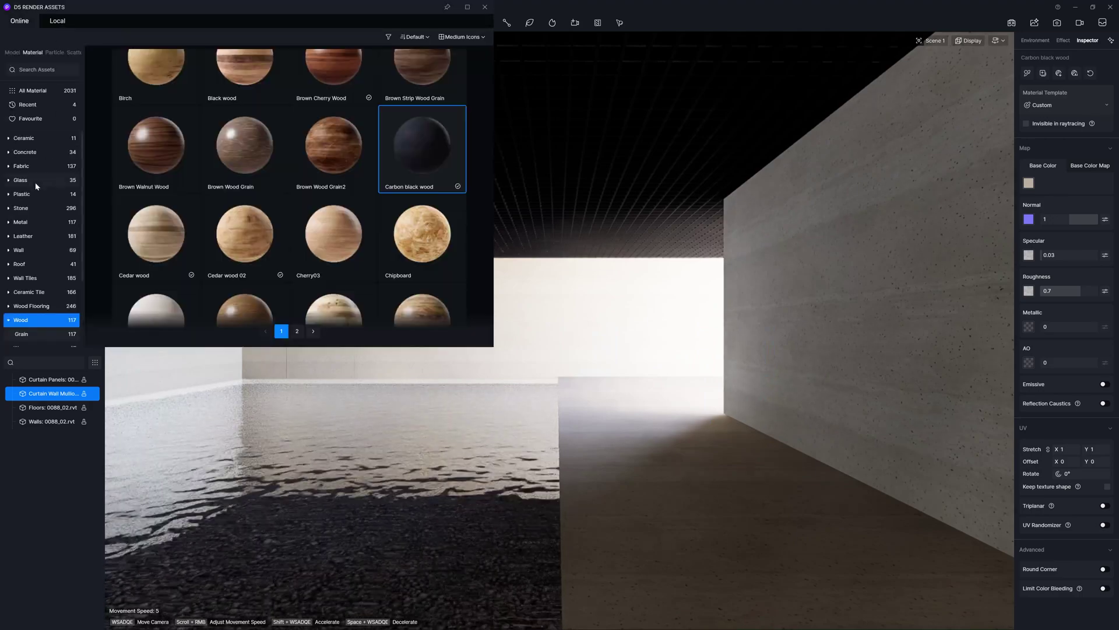
click(13, 52)
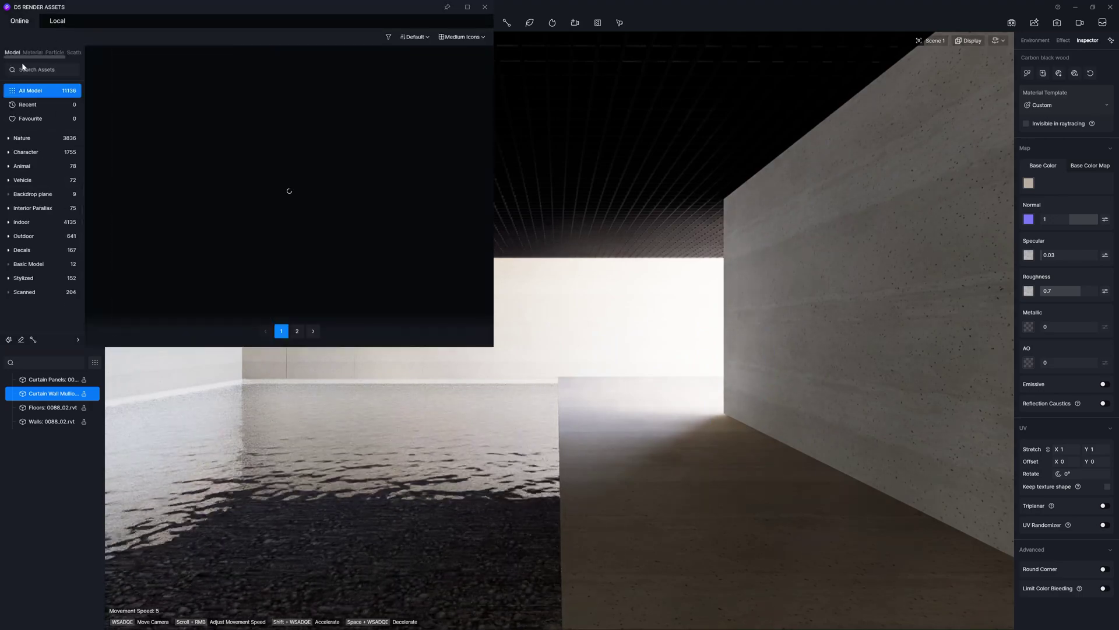
click(36, 70)
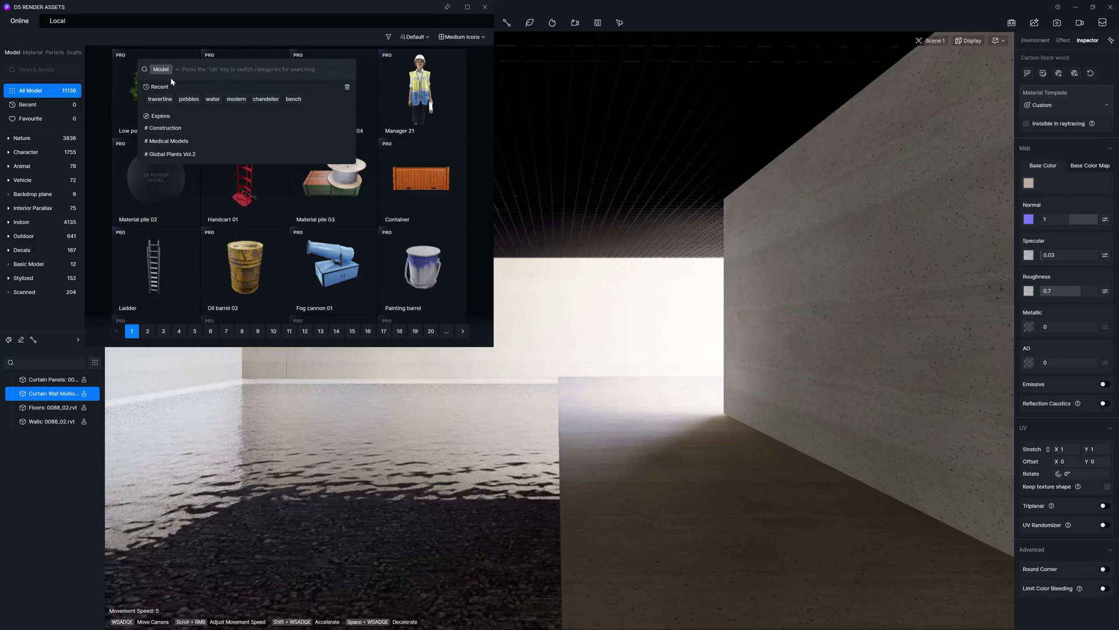
text(bench)
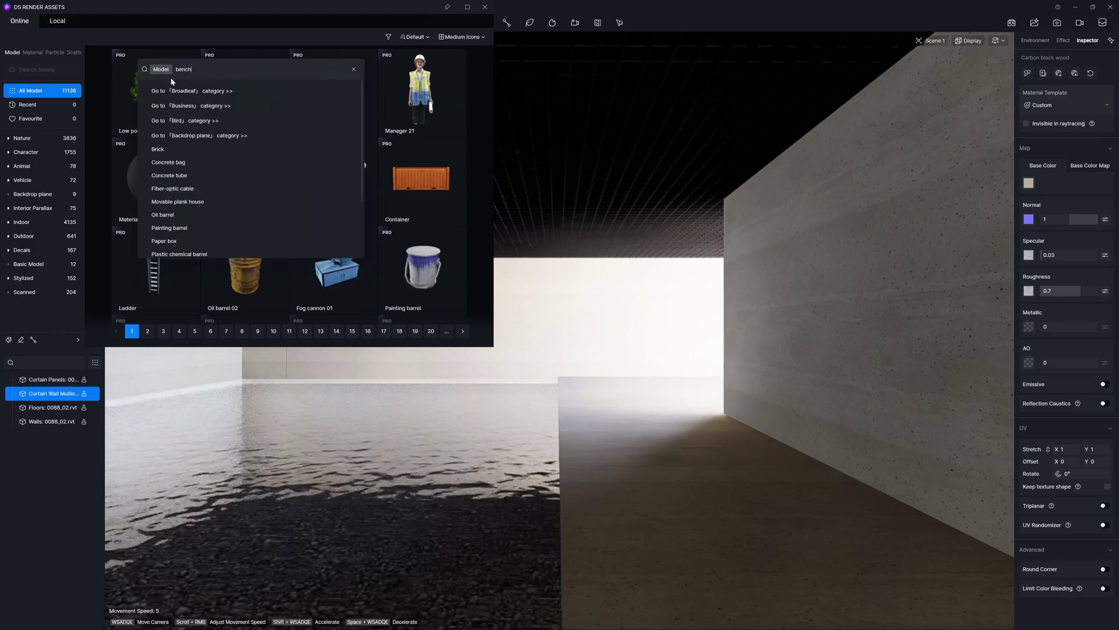
key(Return)
scroll(274, 191, down, 5)
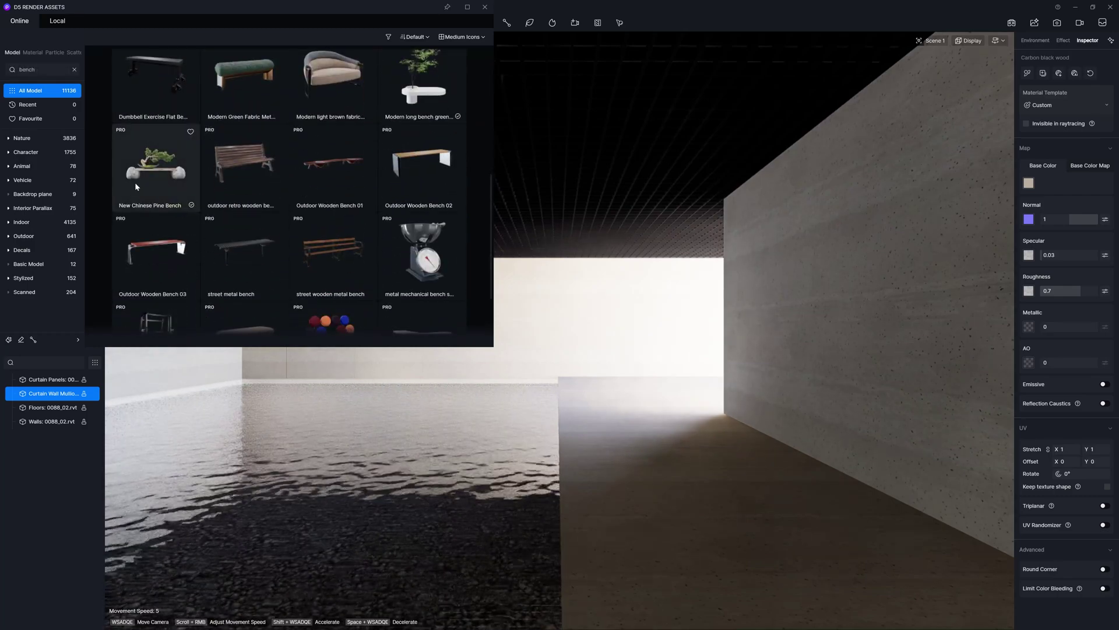
click(136, 173)
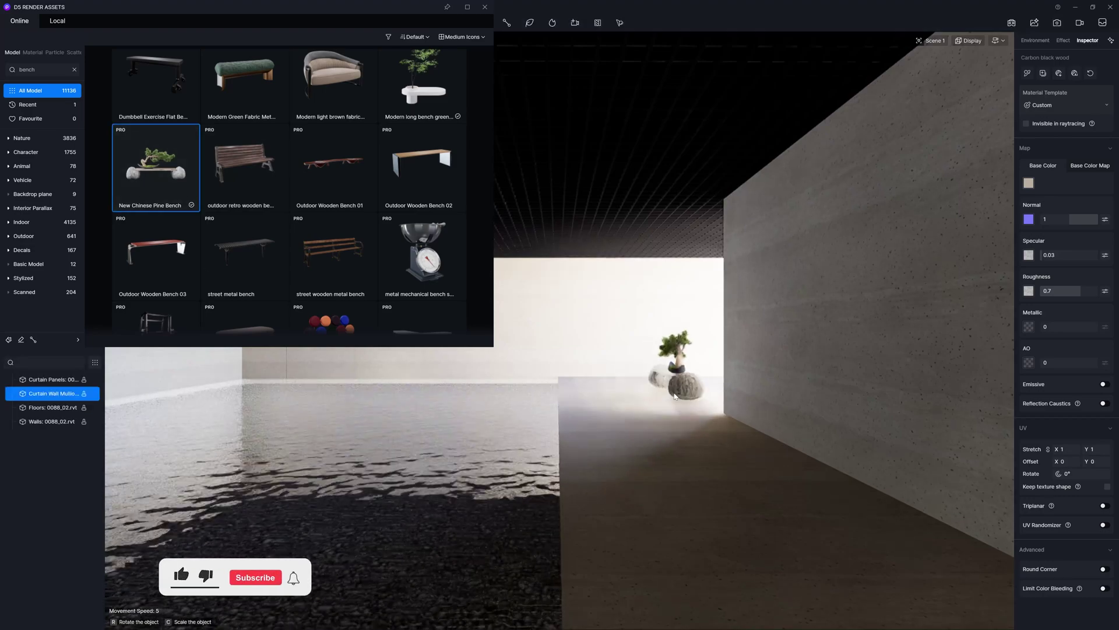
click(668, 399)
click(668, 399)
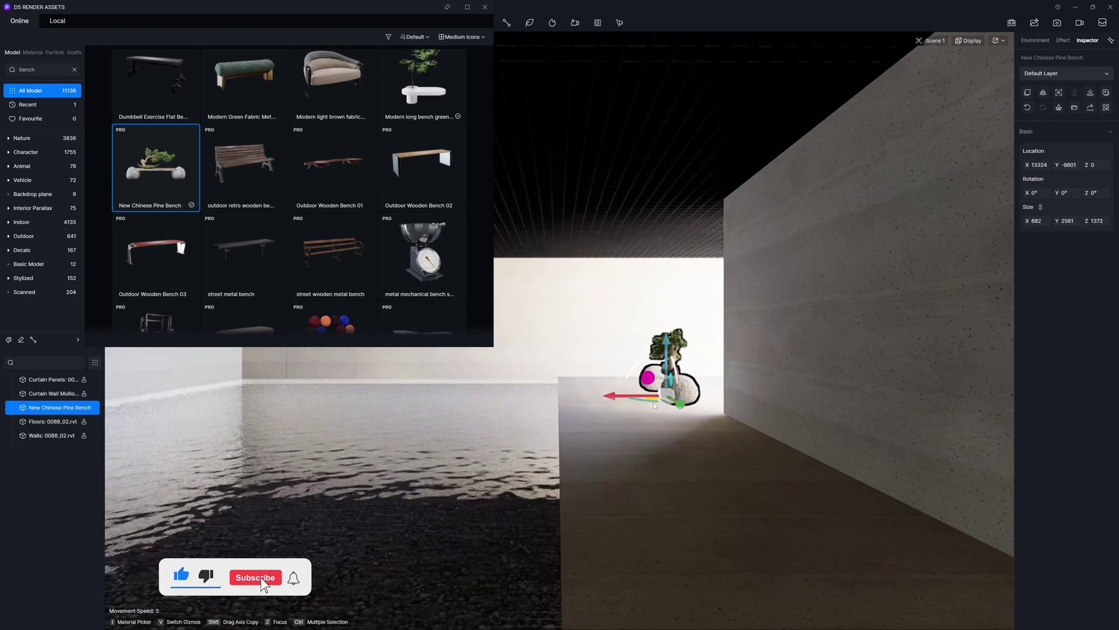
Rotate the pine bench to 270° about Z, shift it along Y to -10246, and return to Scene 1
drag(658, 403, 773, 405)
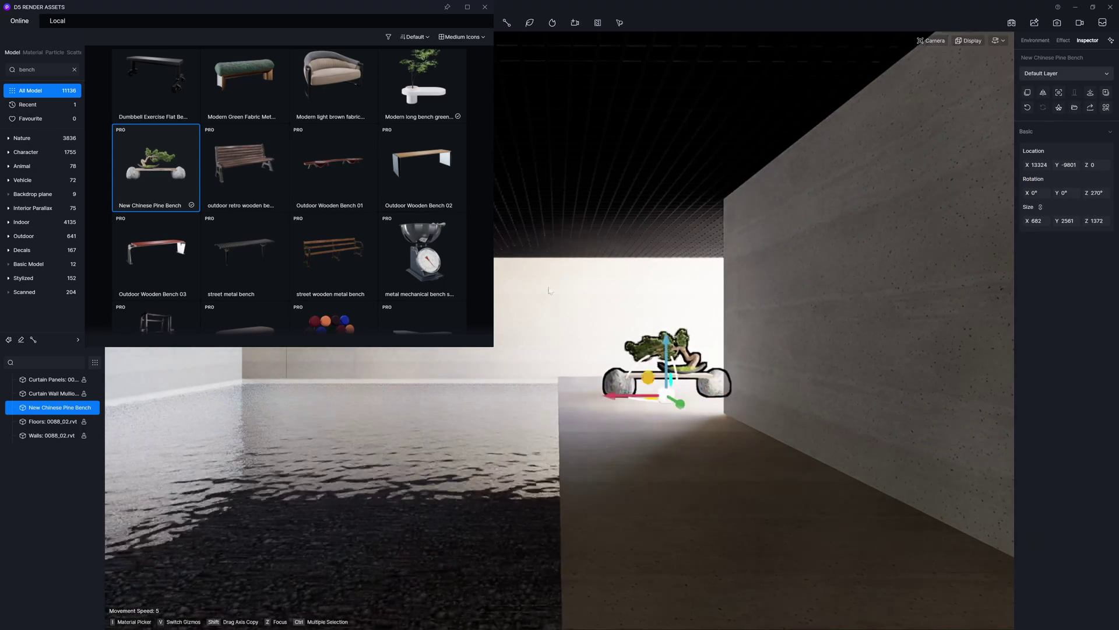
click(485, 8)
scroll(666, 522, up, 4)
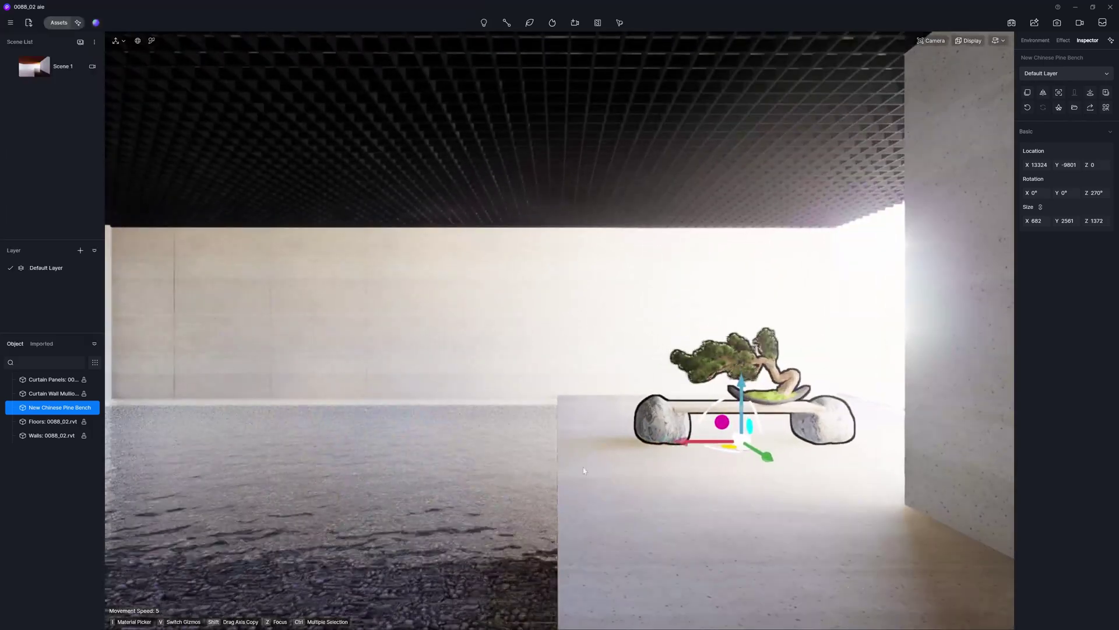
right_drag(560, 521, 757, 507)
key(a)
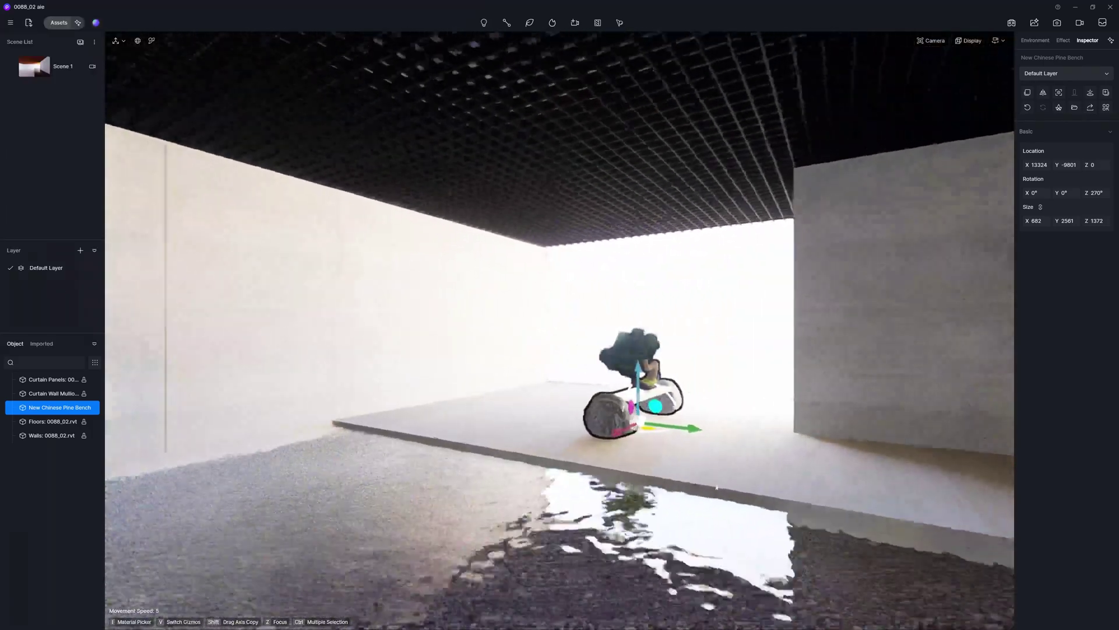
drag(687, 430, 664, 435)
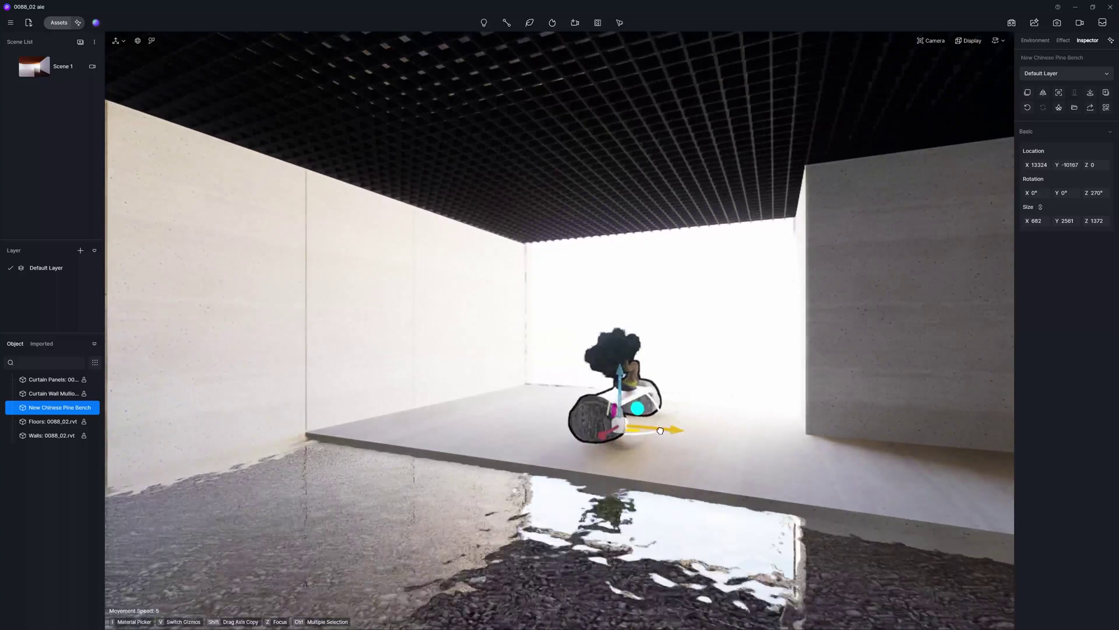
right_drag(664, 434, 756, 462)
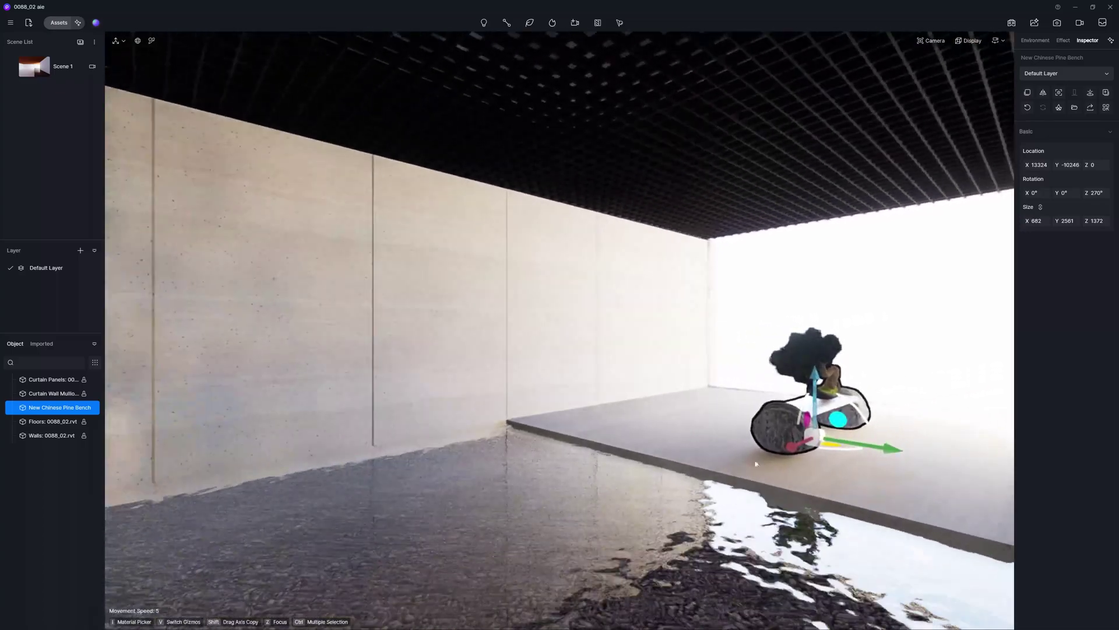
key(d)
click(32, 73)
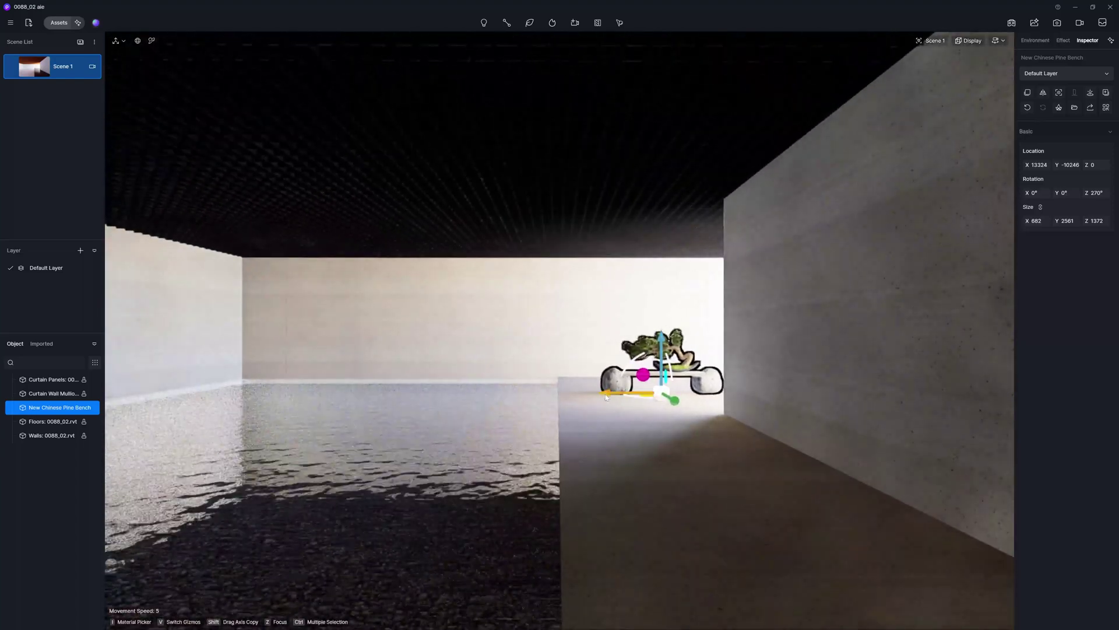
Move the pine bench along X to 13887, closer to the side wall
drag(606, 398, 630, 397)
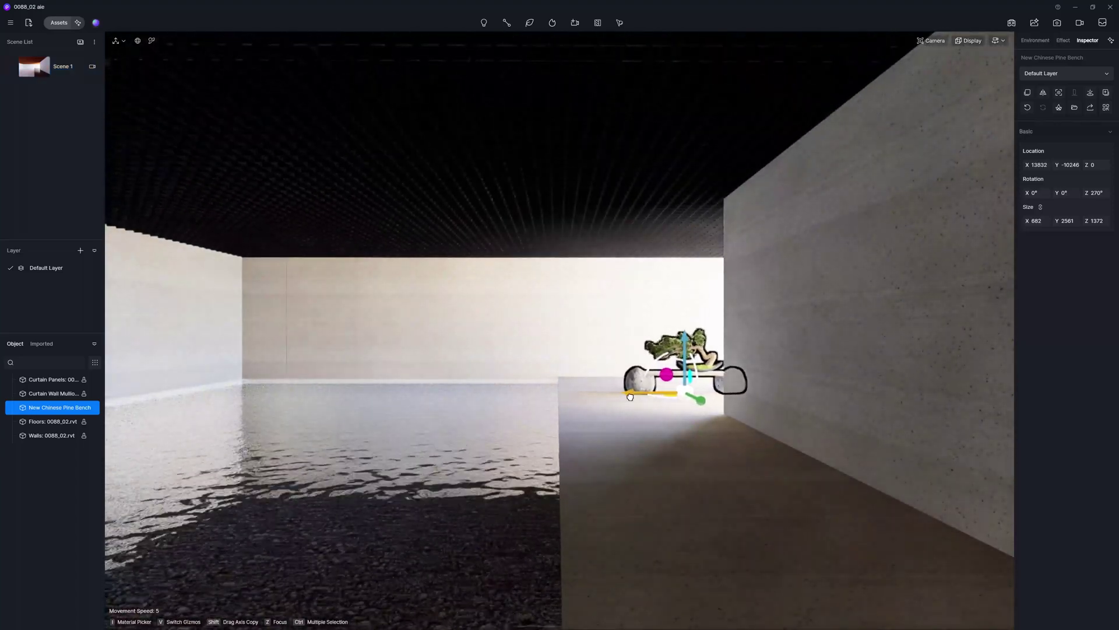
click(604, 453)
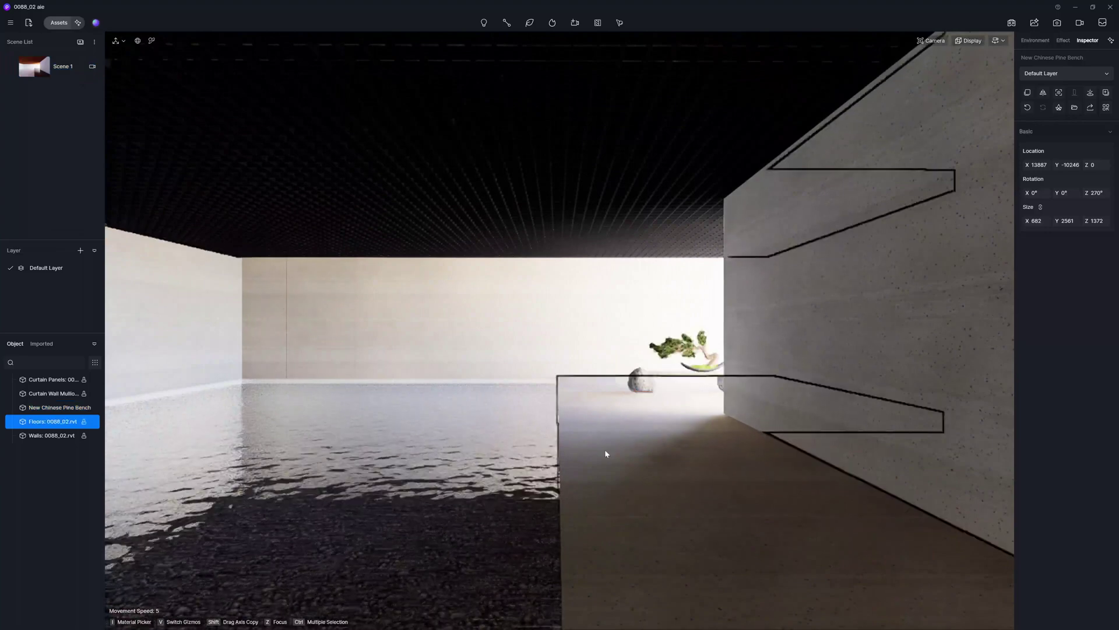
click(412, 430)
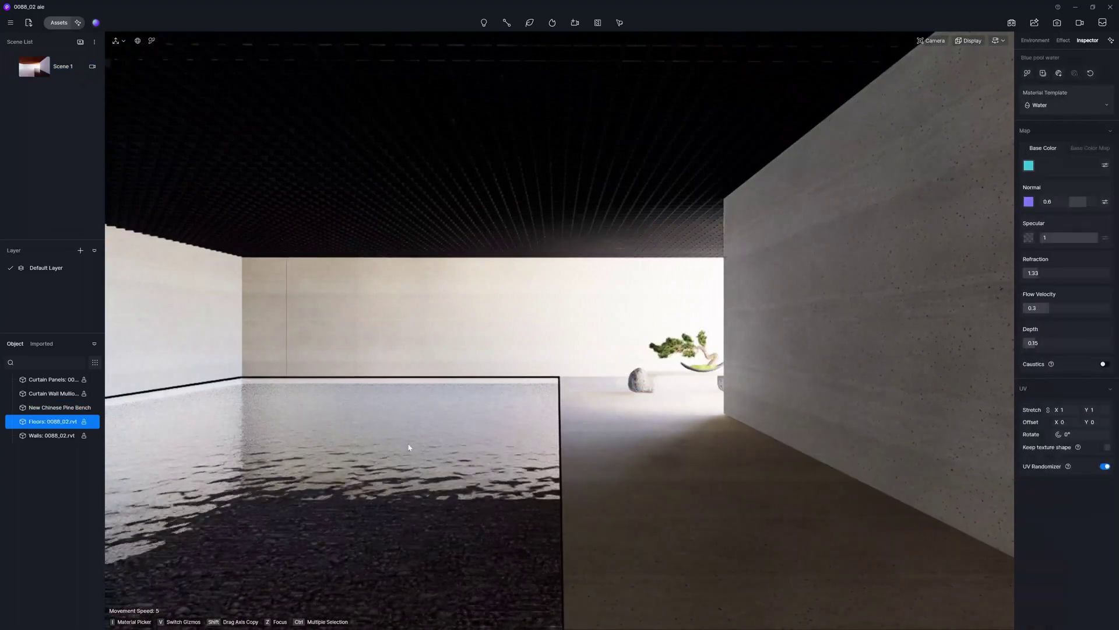
Search the indoor lamp models in the Chandeliers category for modern designs
click(56, 23)
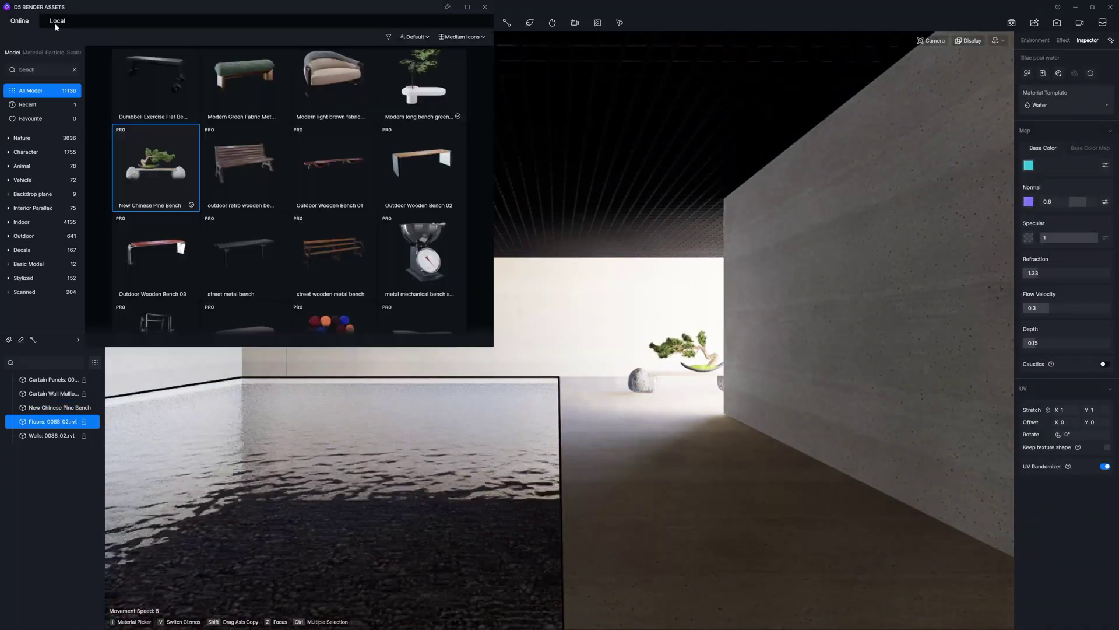
click(74, 69)
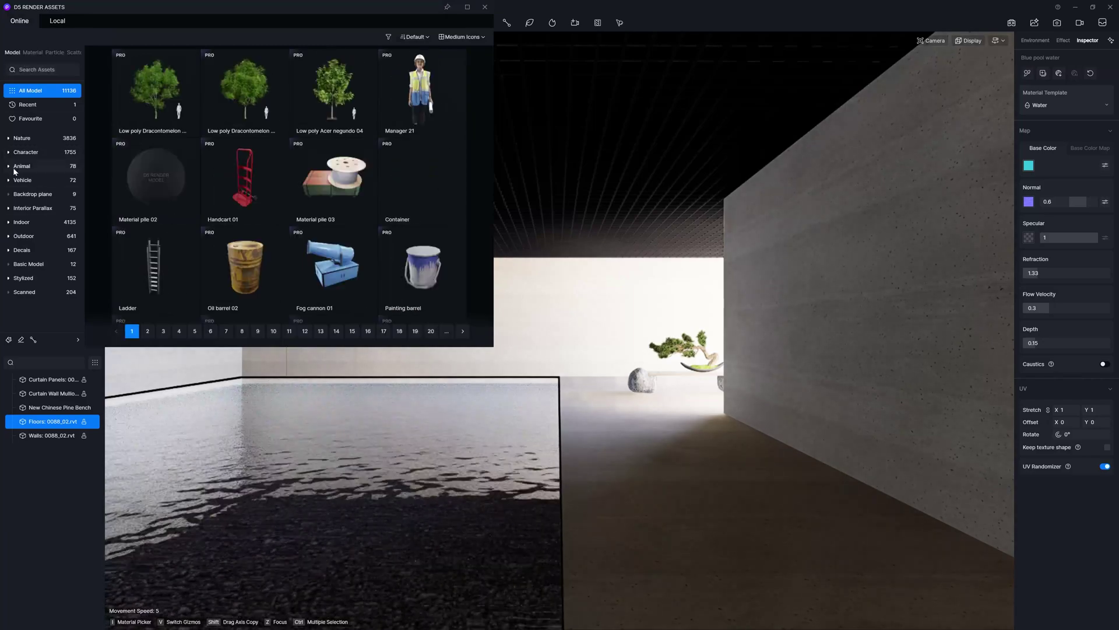
click(21, 222)
click(24, 249)
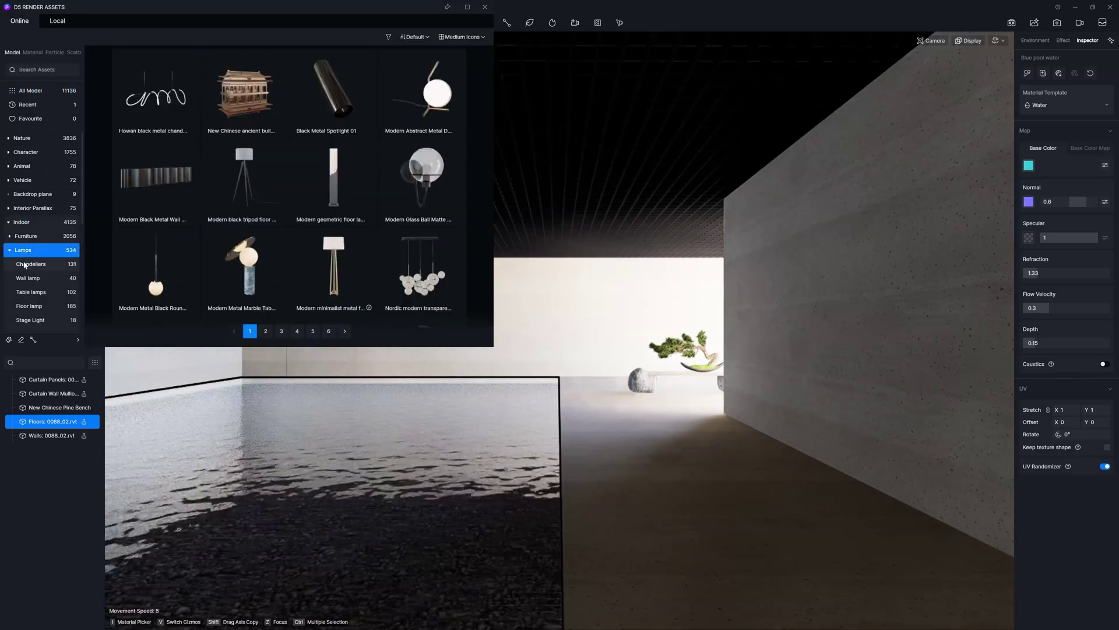
click(25, 264)
click(41, 71)
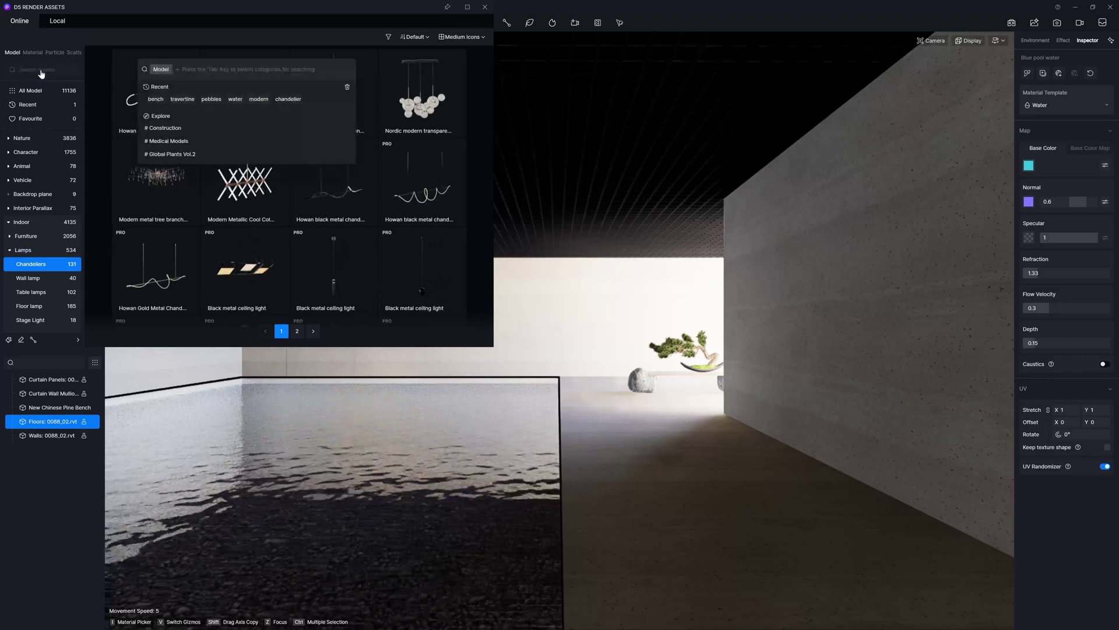
text(mode)
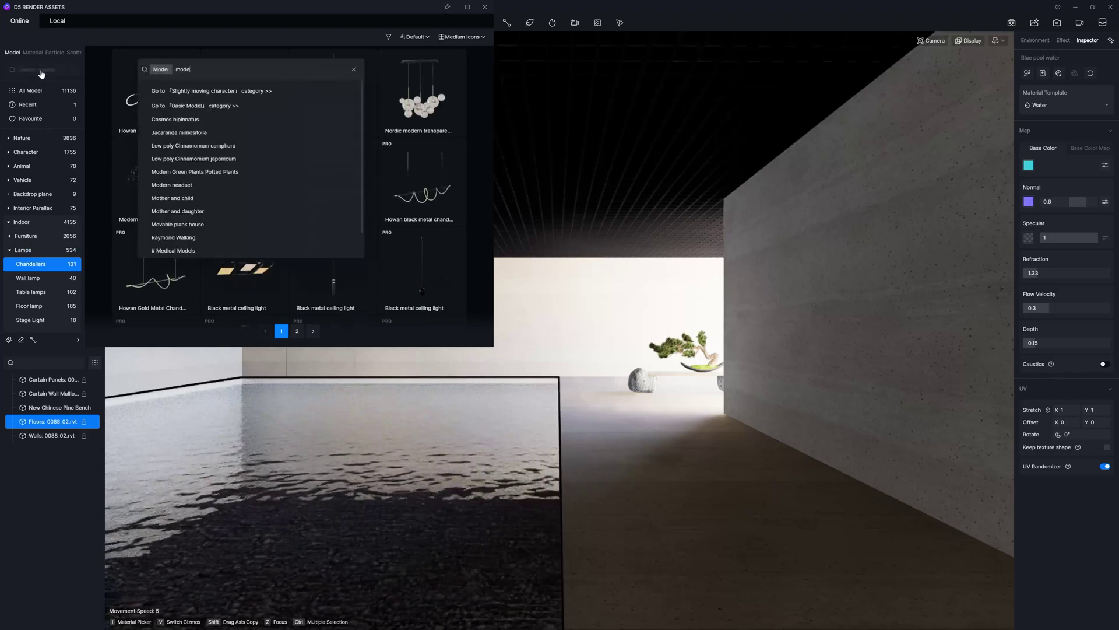
text(nr)
key(BackSpace)
text(n)
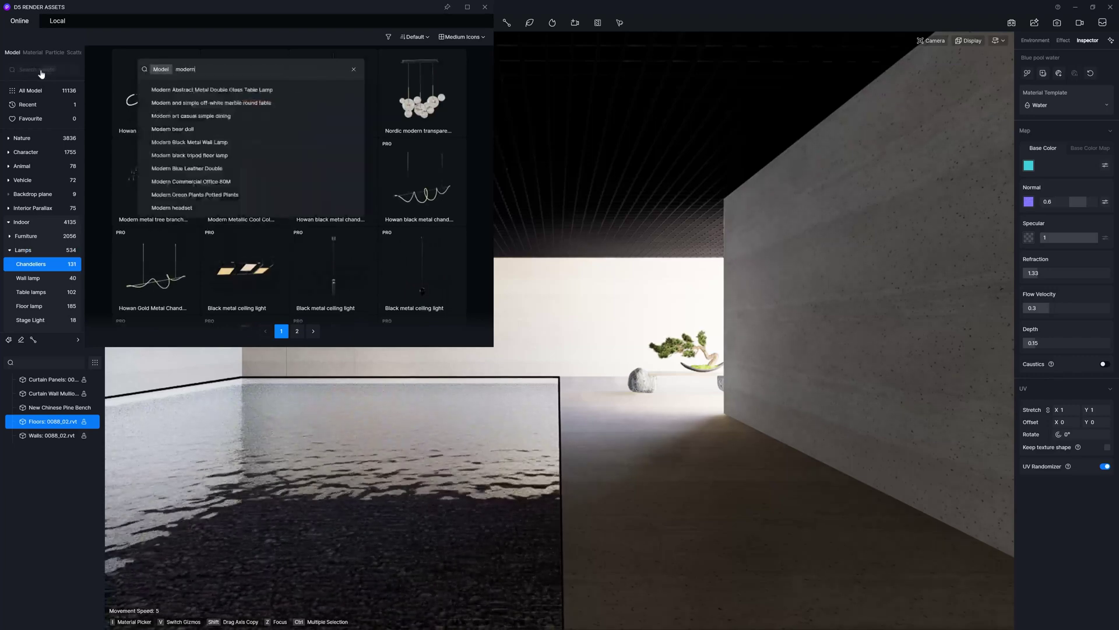
key(Return)
click(37, 265)
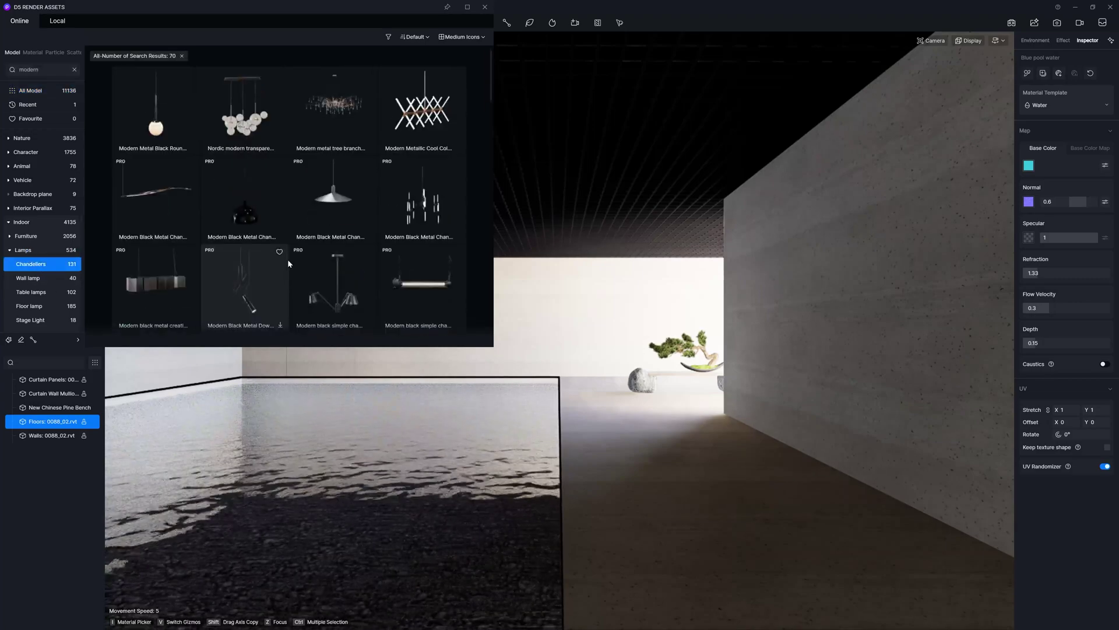
Place the Modern Metal Linear Metal Chandelier near the pine bench at the far end of the walkway
scroll(346, 250, down, 10)
scroll(346, 250, down, 5)
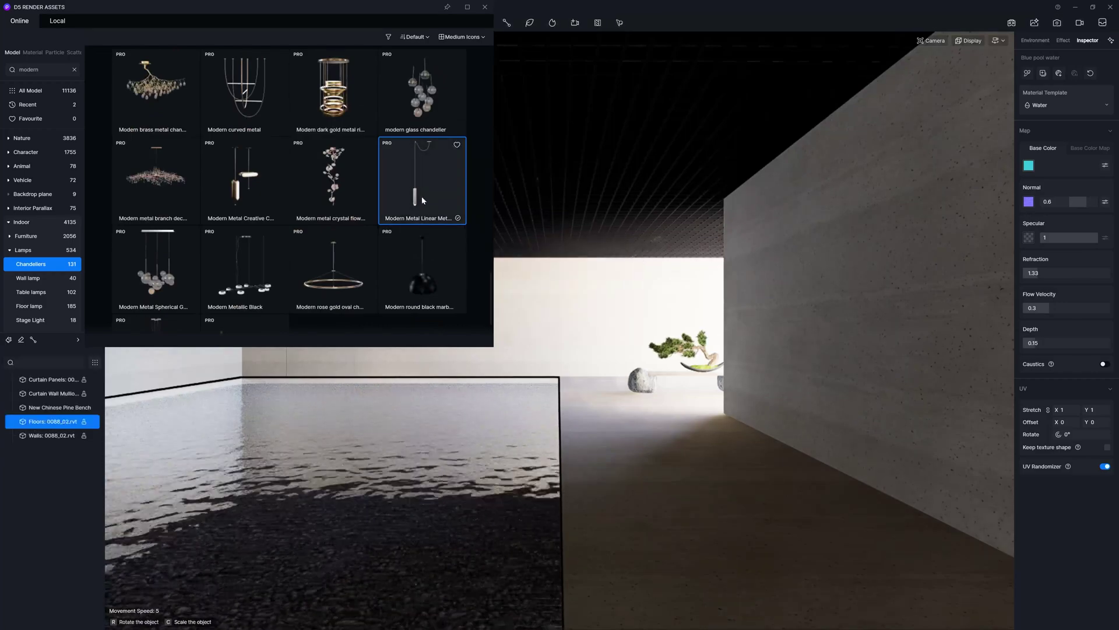
click(651, 335)
click(484, 7)
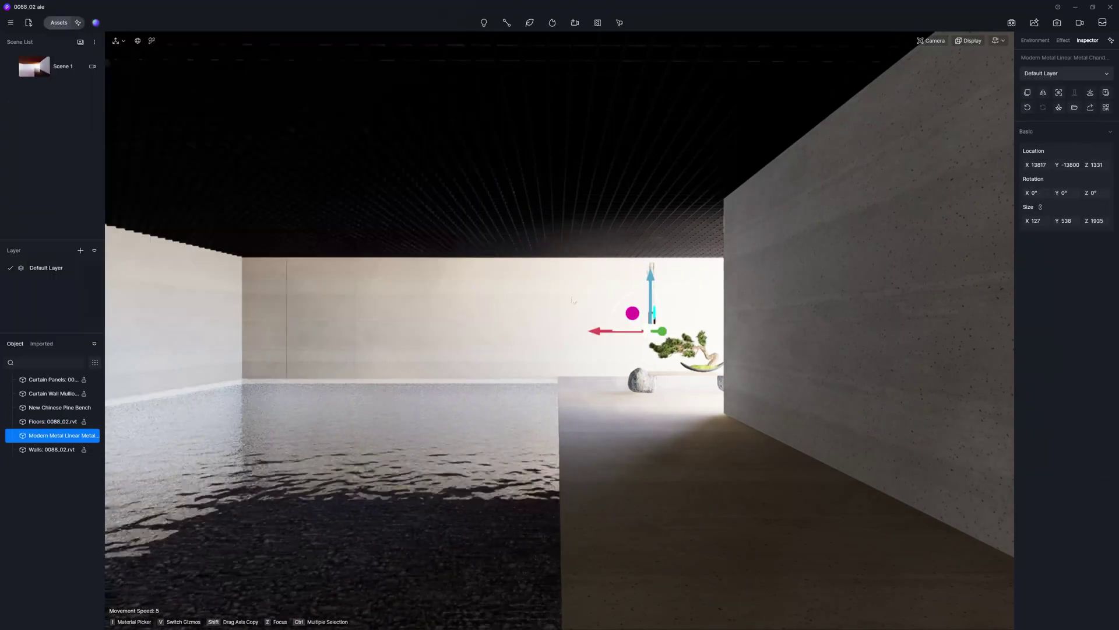
Move the chandelier along Y to -11189 and rotate it to 90° about Z
scroll(511, 371, up, 4)
right_drag(510, 371, 629, 350)
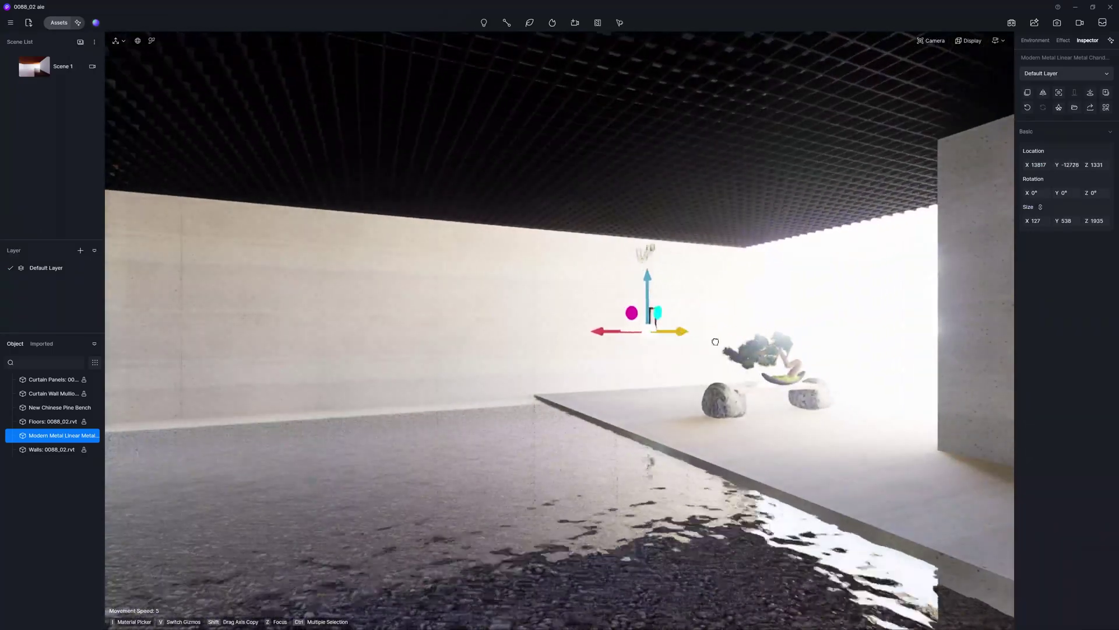
drag(693, 332, 792, 339)
scroll(782, 335, up, 2)
key(ctrl+z)
right_drag(843, 296, 848, 323)
middle_drag(848, 324, 857, 447)
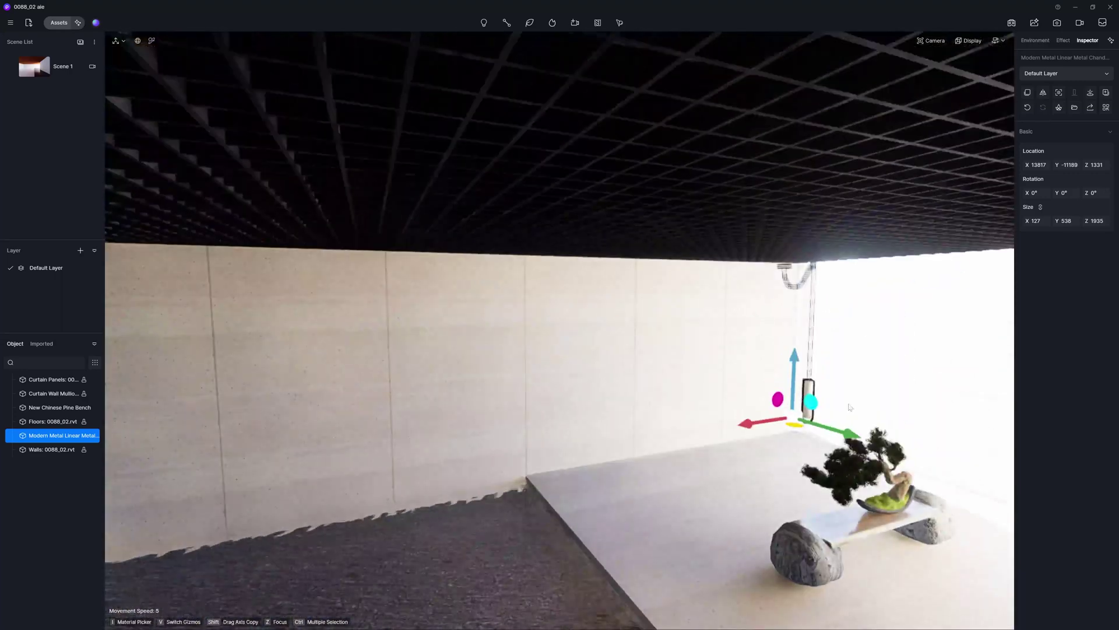
scroll(856, 447, up, 3)
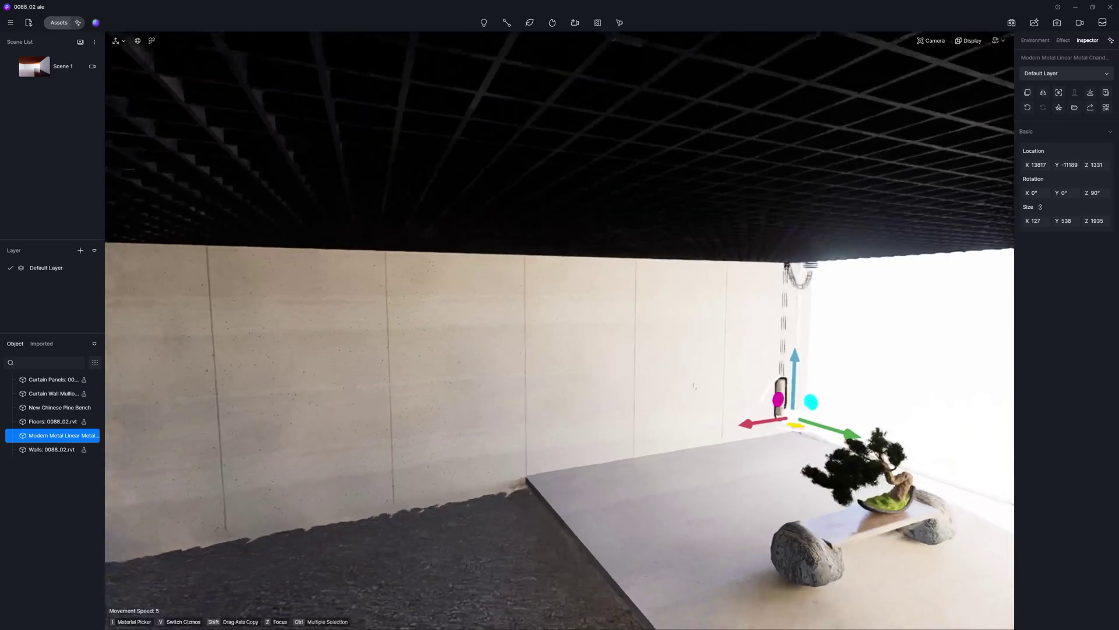
Shift the chandelier along Y to -10226 so it lines up with the pine bench
drag(881, 448, 911, 460)
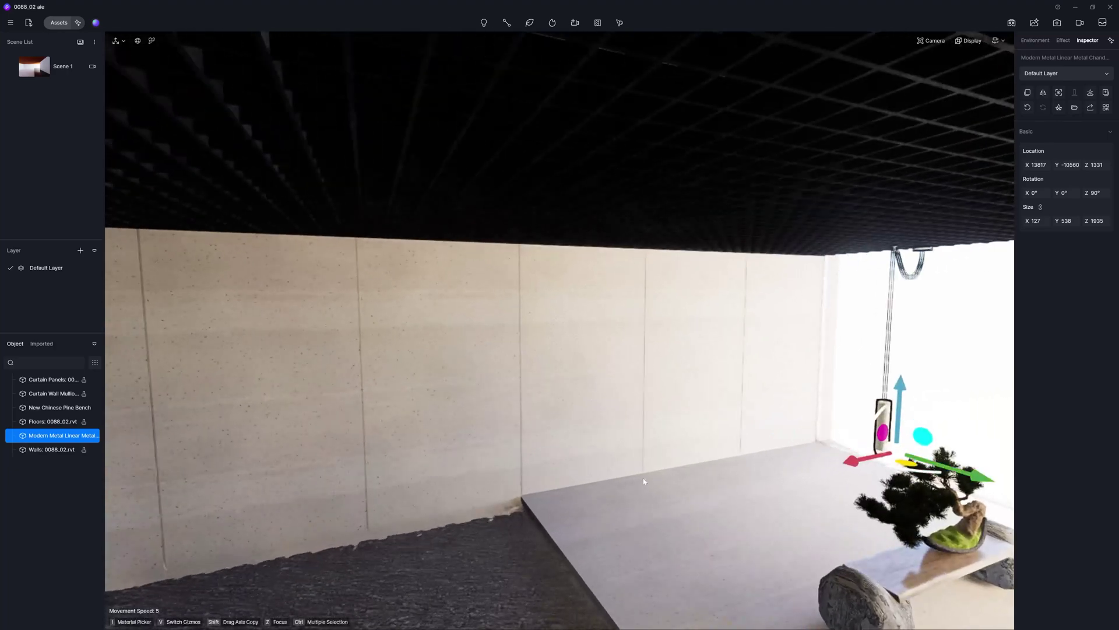
right_drag(644, 482, 548, 443)
middle_drag(548, 443, 849, 425)
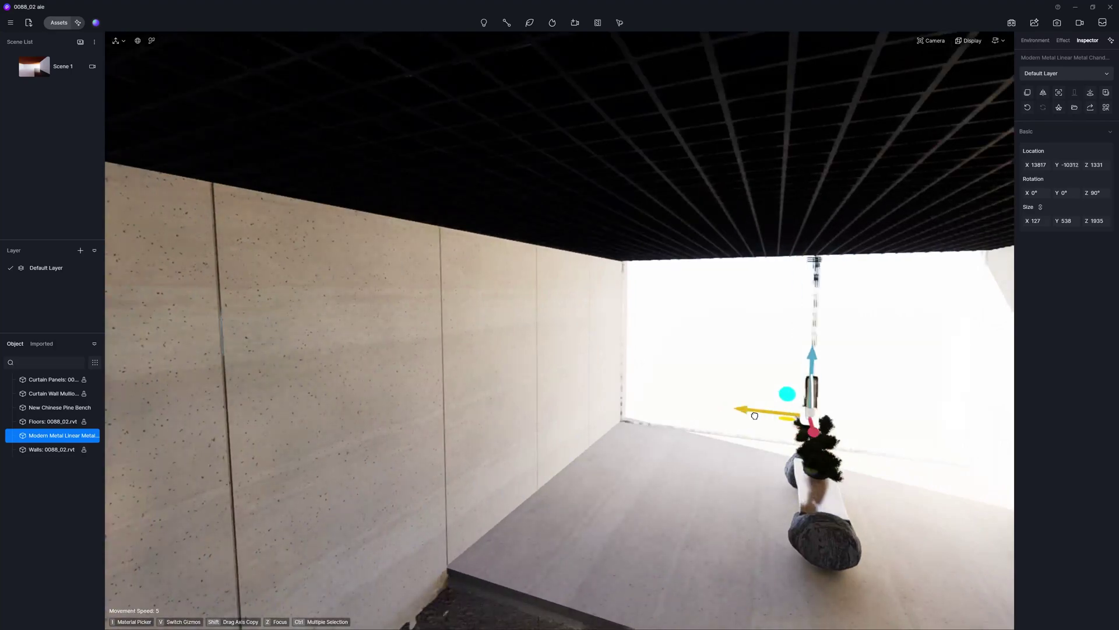
drag(780, 419, 792, 419)
Shift the chandelier along X to 13078, and save the project from the Scene 1 view
scroll(781, 478, down, 5)
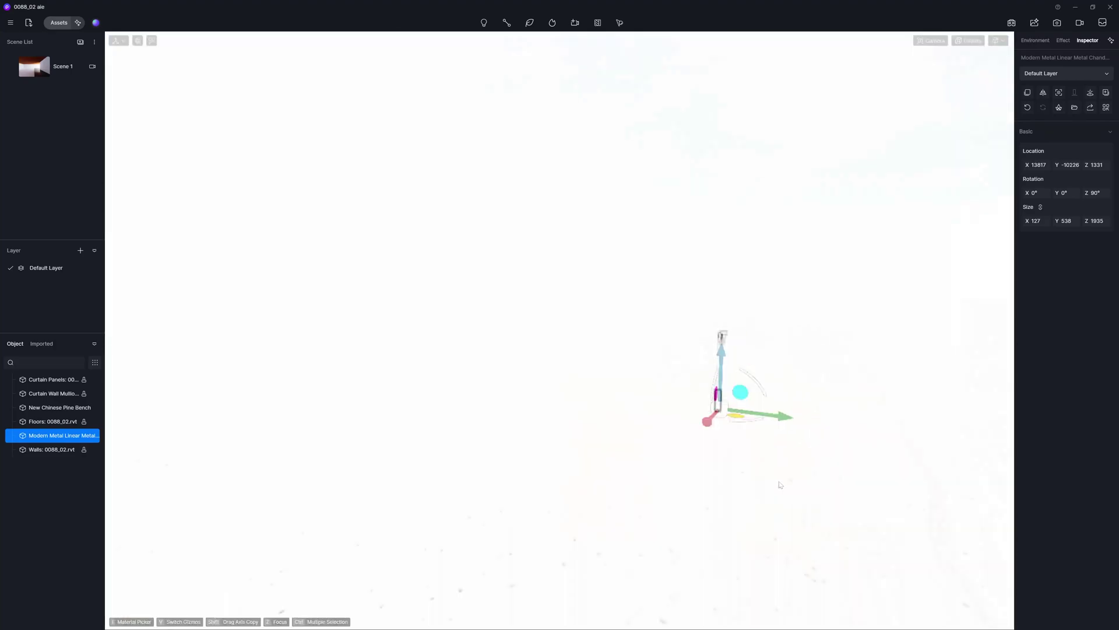
key(w)
key(q)
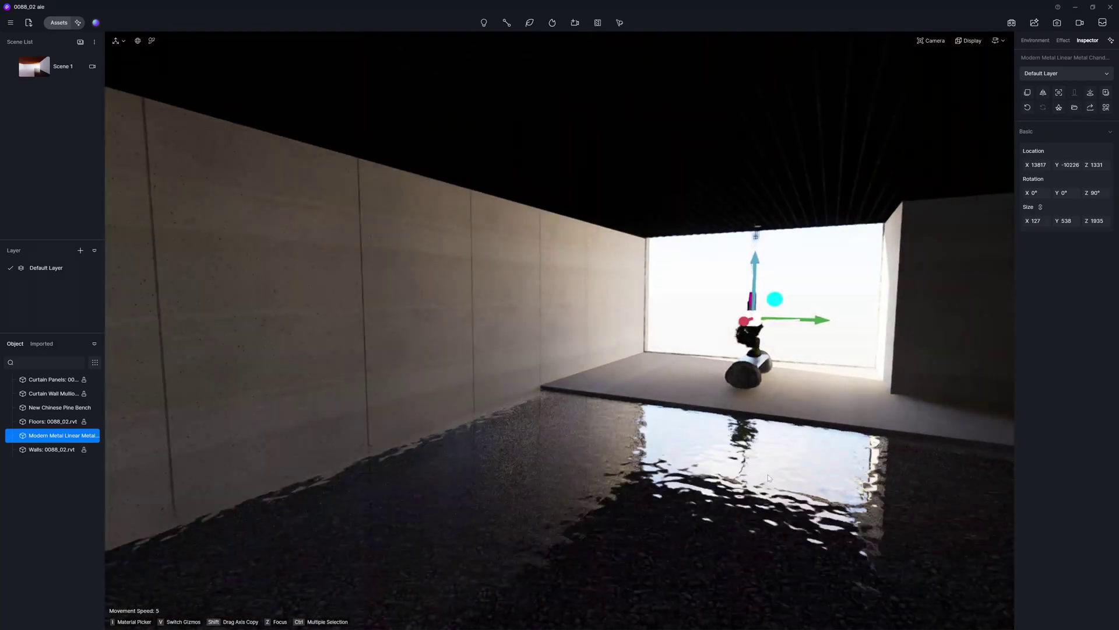
key(d)
key(d)
right_drag(685, 459, 443, 440)
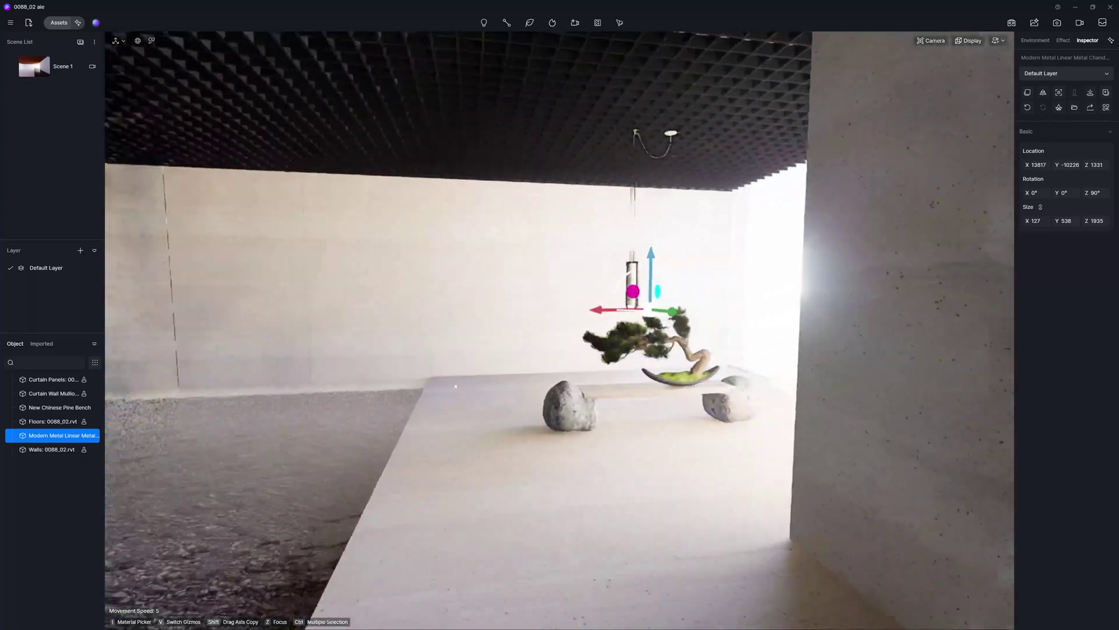
drag(596, 311, 531, 319)
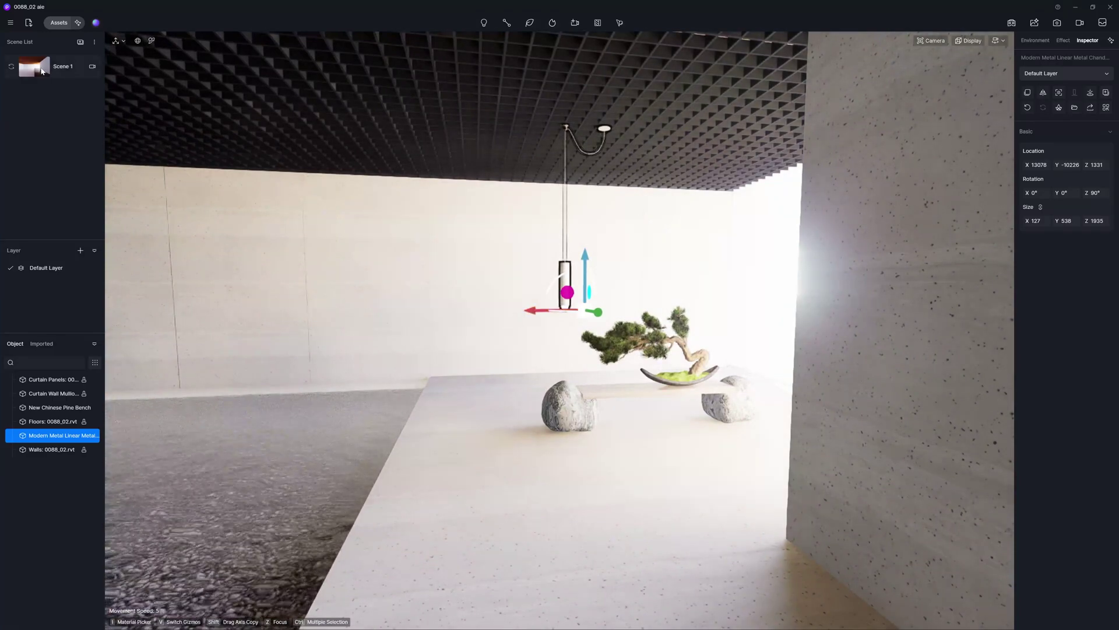
click(58, 66)
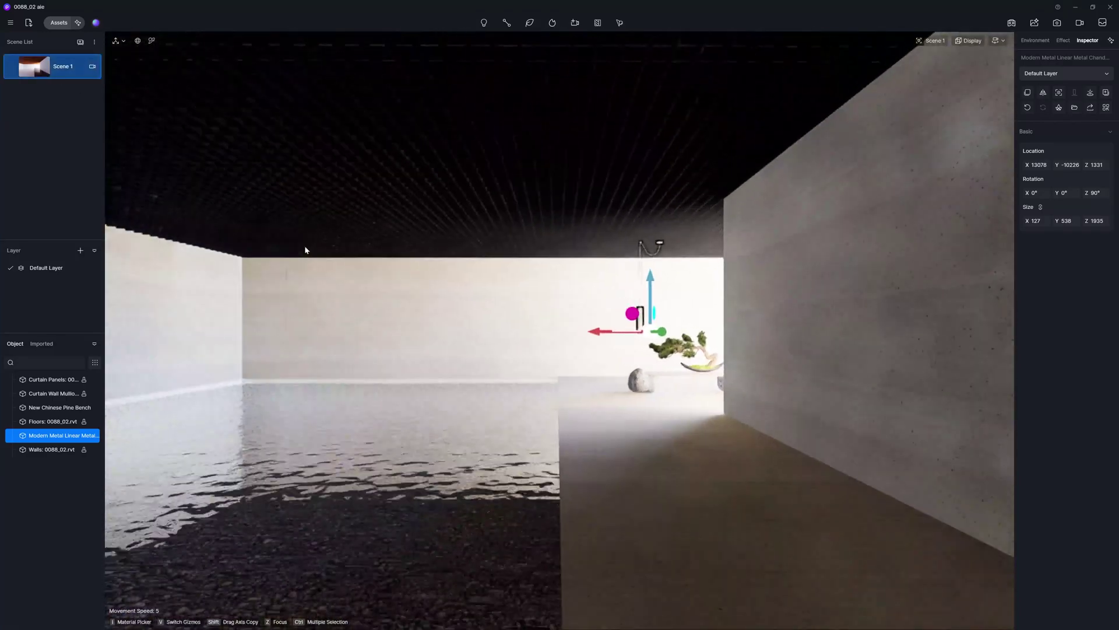
key(ctrl+s)
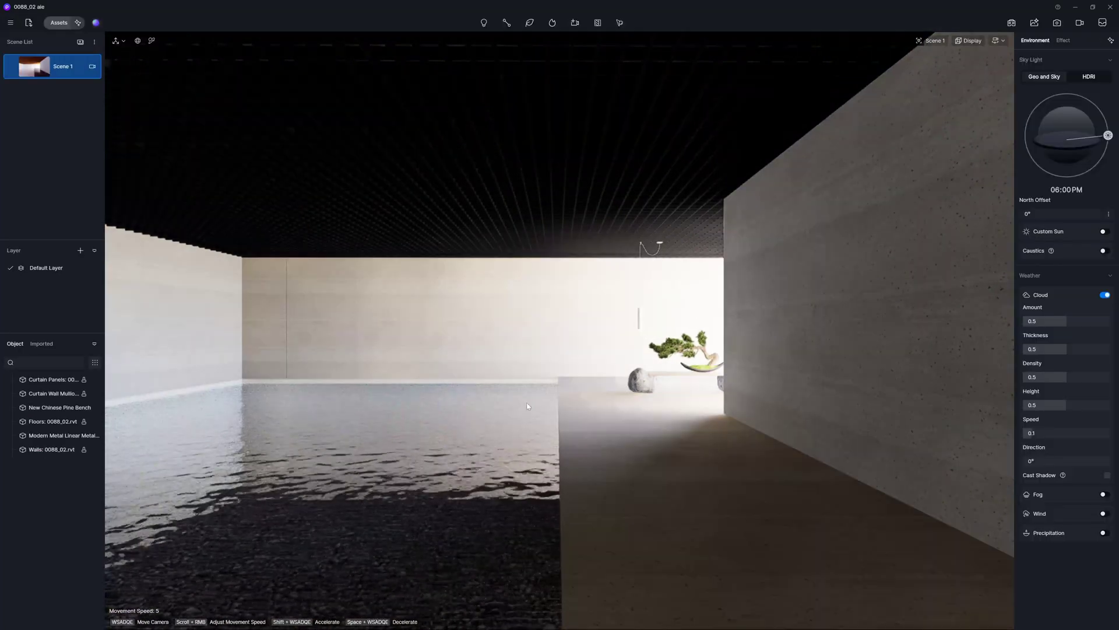
Configure the image render with a 1:1 aspect ratio, 4k size, channels enabled and a 26 mm focal length
click(1057, 23)
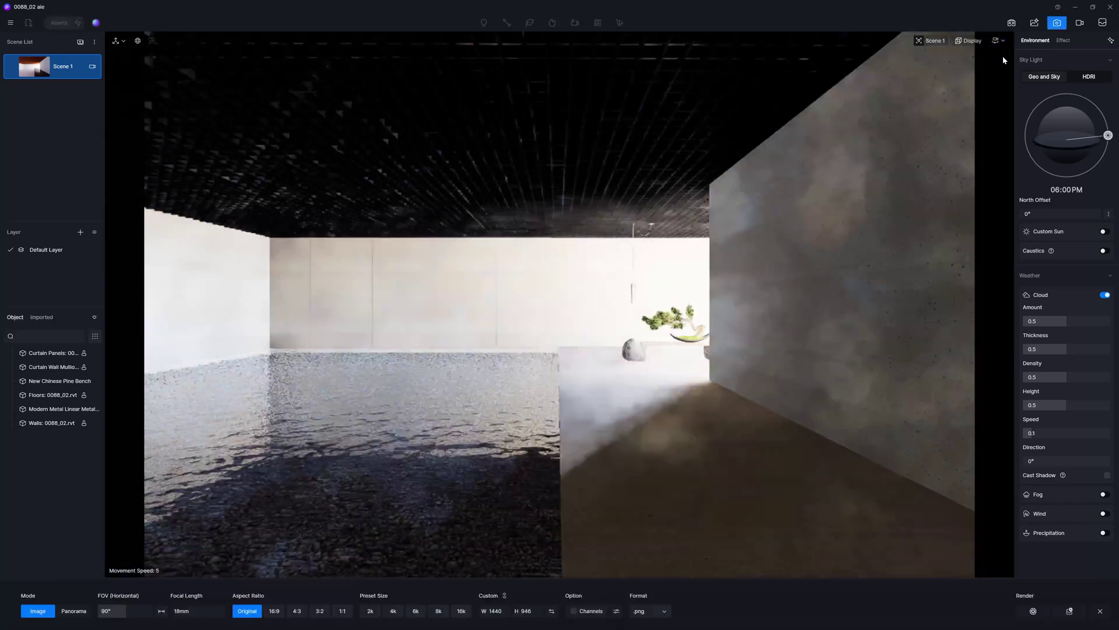
click(342, 611)
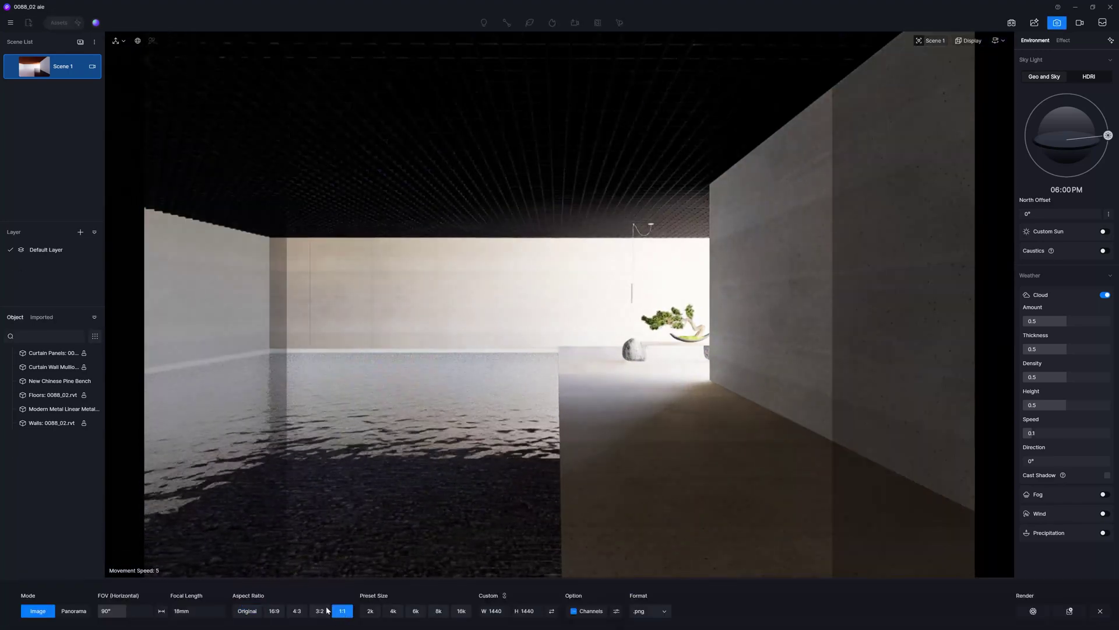
click(394, 612)
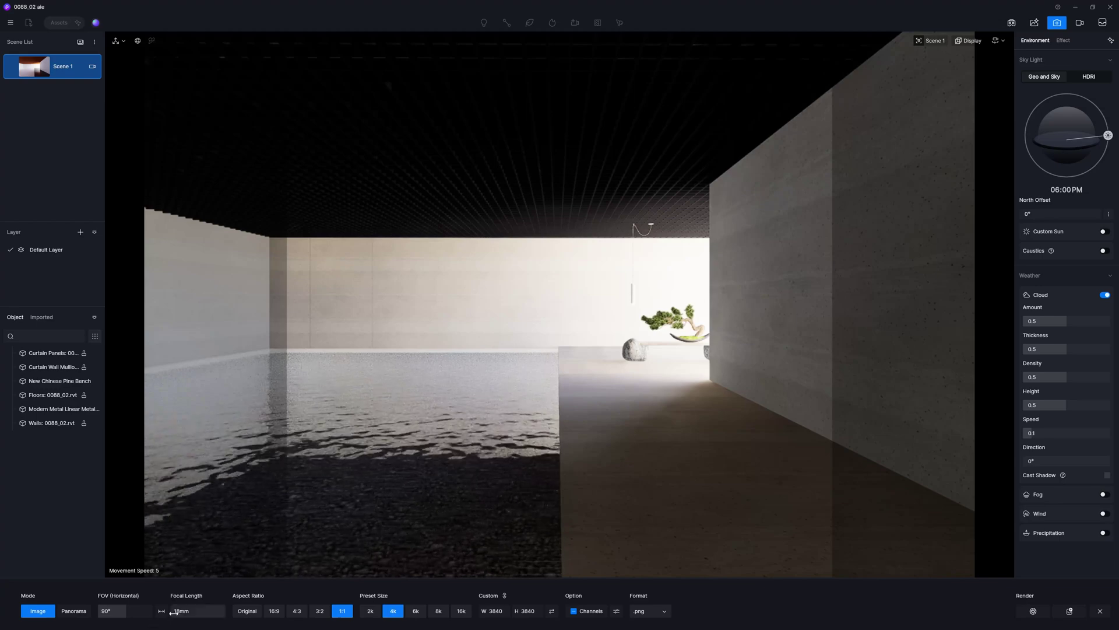
drag(173, 612, 188, 612)
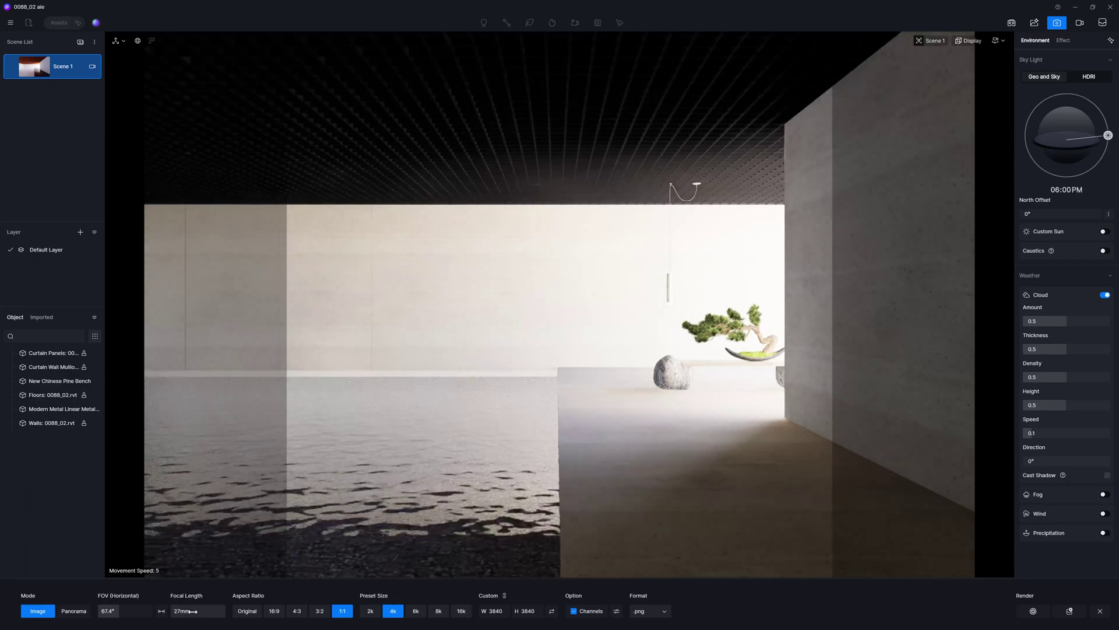
text(26)
key(Return)
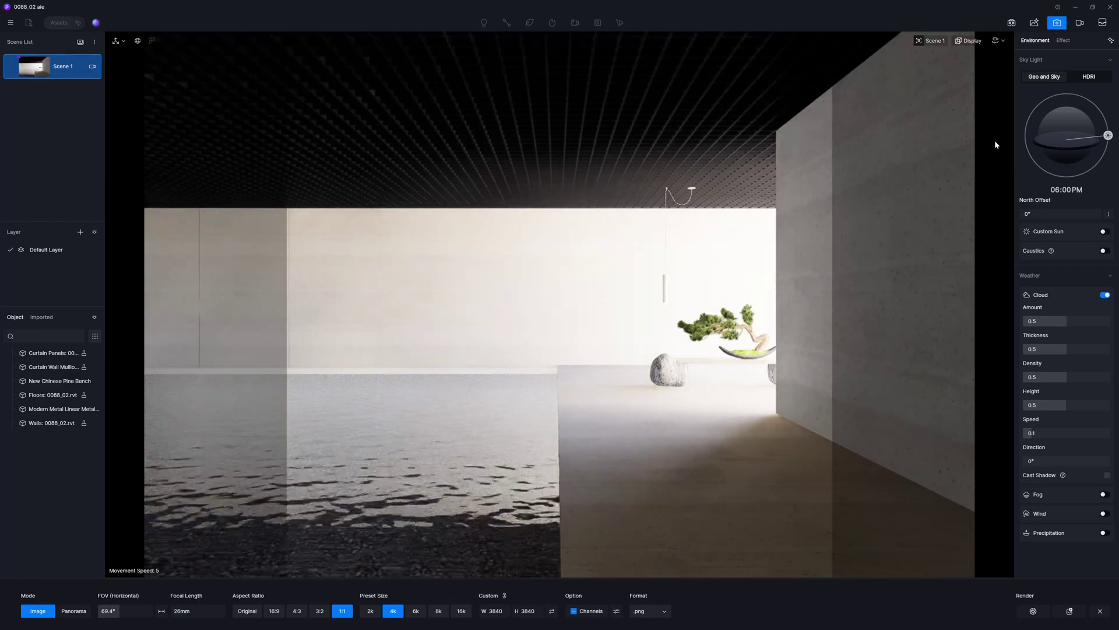
Turn off auto exposure and set the exposure to 0.38
click(1064, 41)
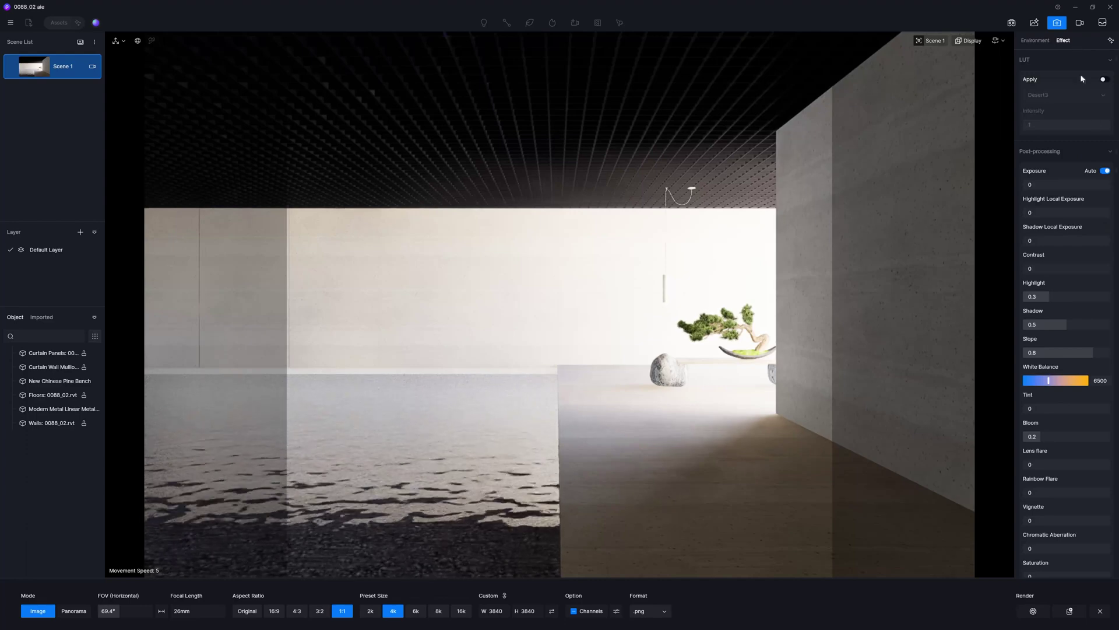
click(1104, 171)
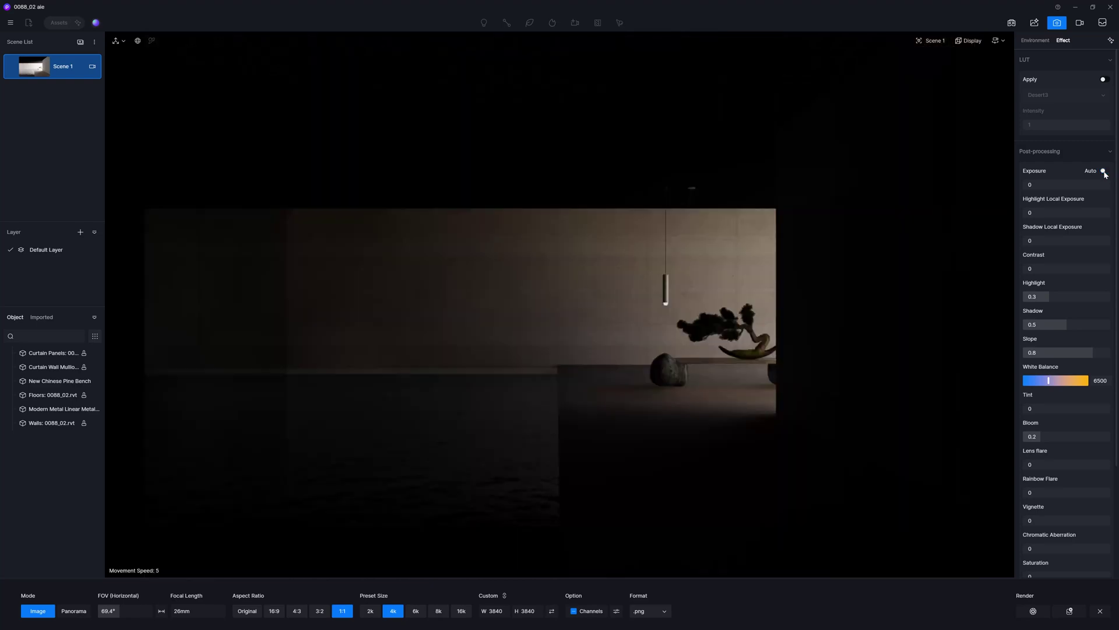
drag(1053, 189, 1084, 189)
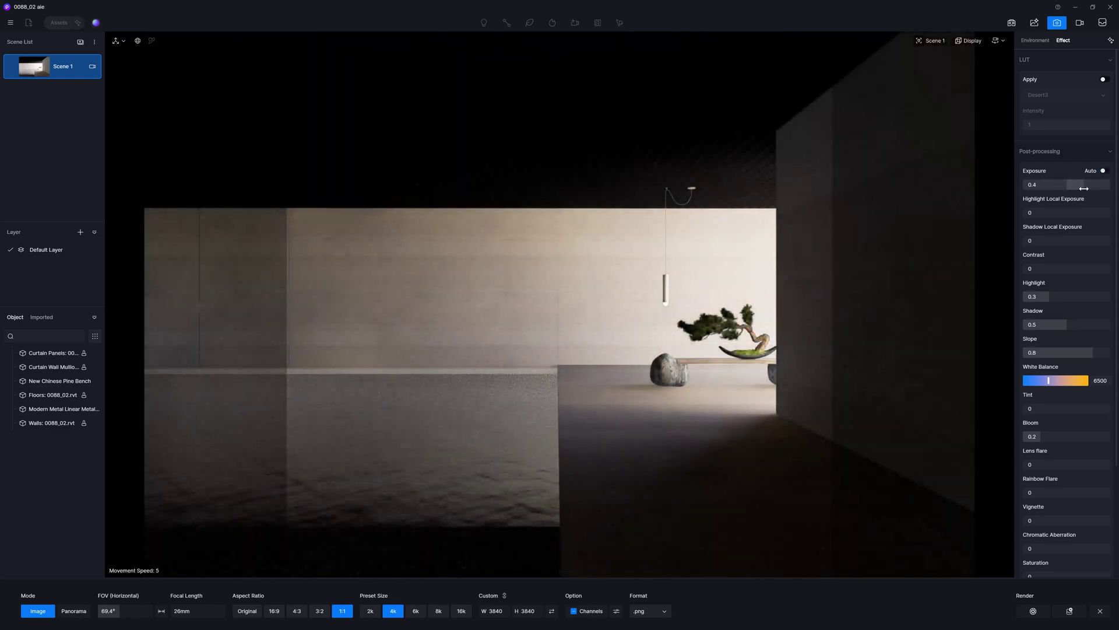
Set the sun time to 07:41 AM and raise the exposure to 0.46
click(1035, 41)
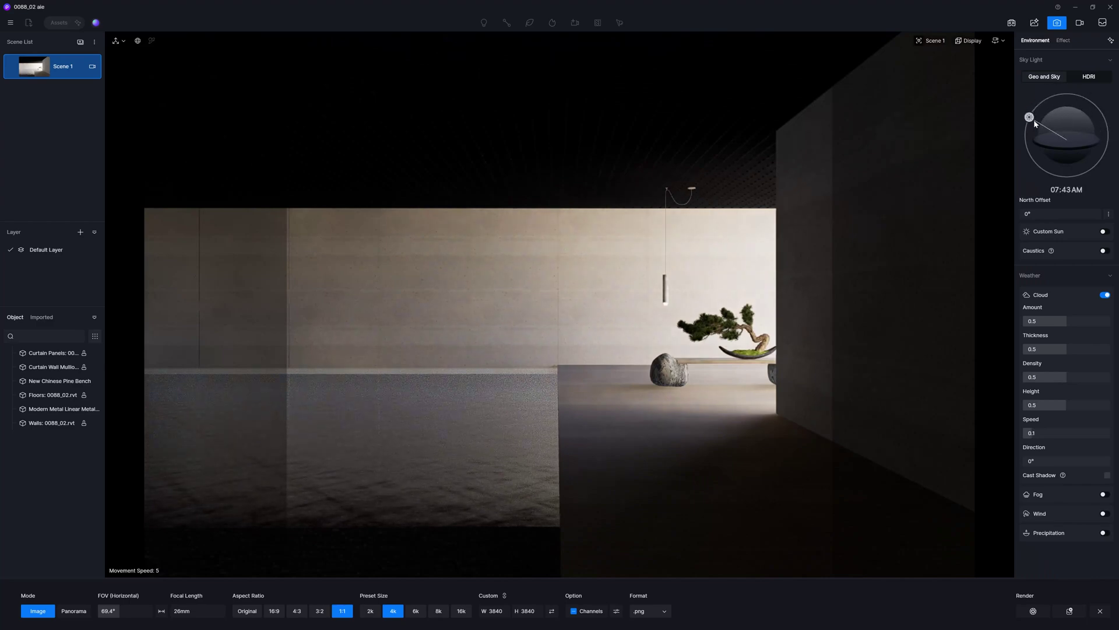
drag(1032, 124, 1030, 126)
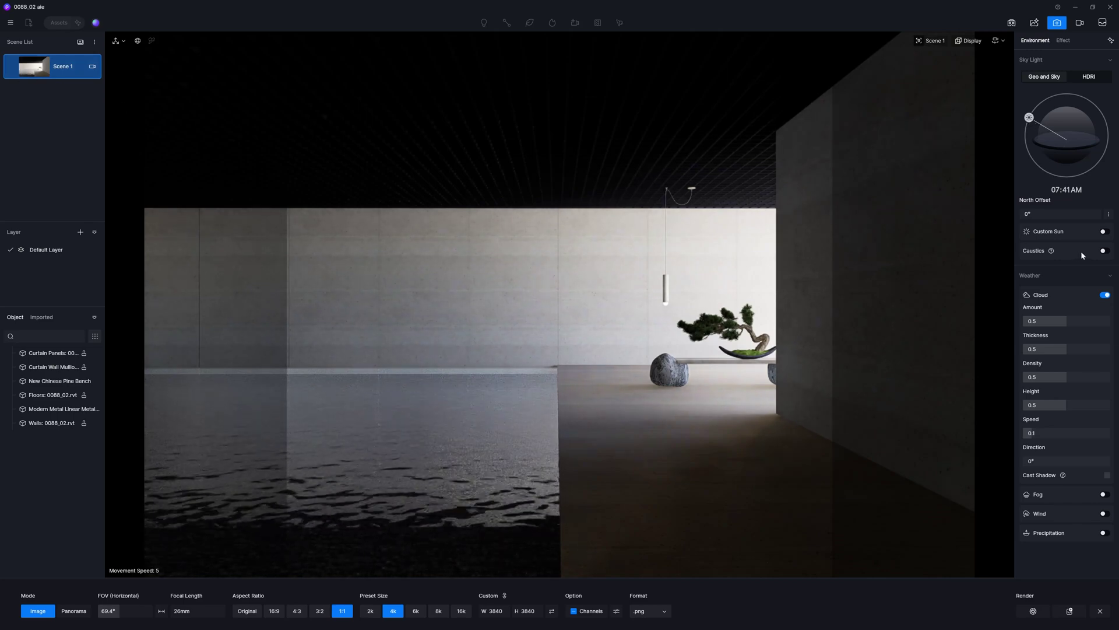
click(1064, 41)
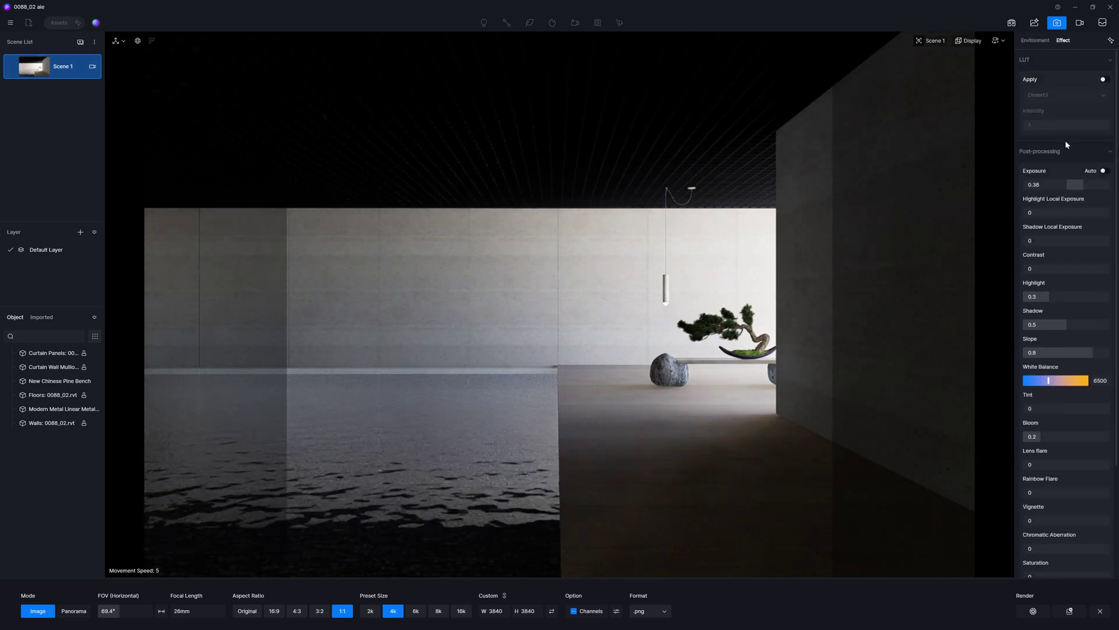
drag(1083, 184, 1087, 185)
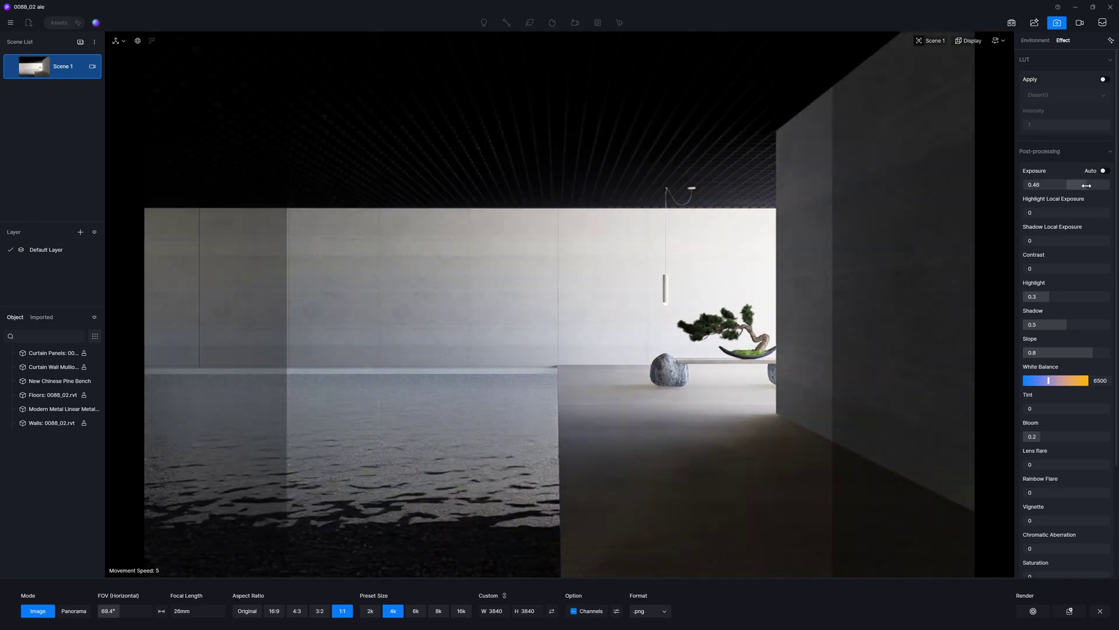
Lower the exposure to 0.44 and raise the shadow local exposure to 0.35
drag(1087, 185, 1082, 186)
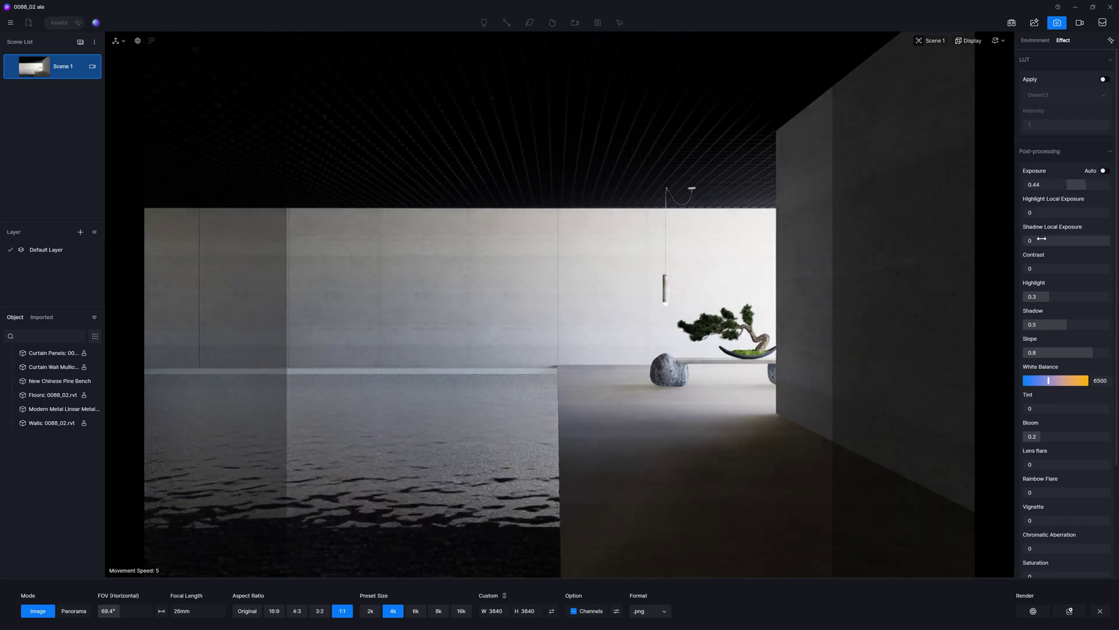
drag(1036, 241, 1058, 242)
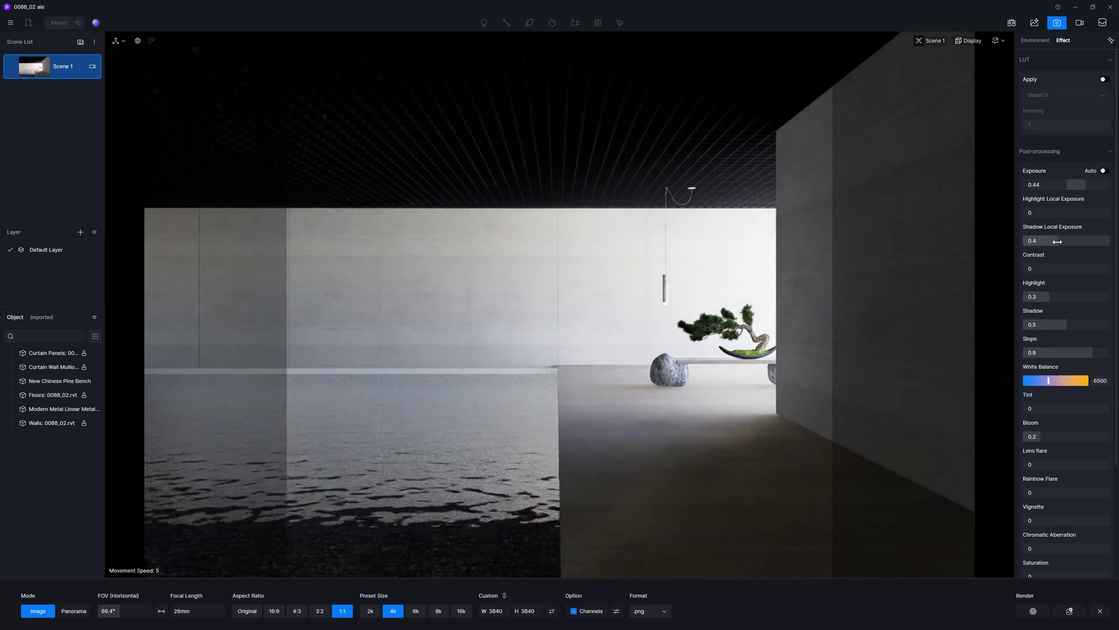
drag(1057, 241, 1054, 241)
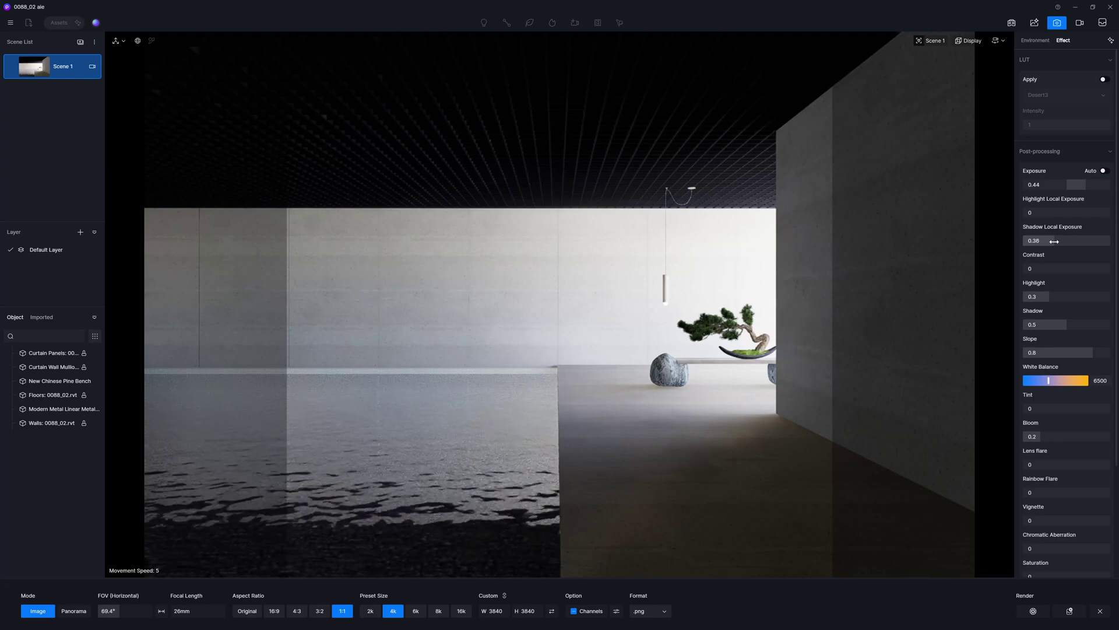
drag(1054, 242, 1051, 241)
Set the post-processing highlight to 0.15 and the shadow to 0.45, and update Scene 1 with these settings
drag(1045, 297, 1036, 298)
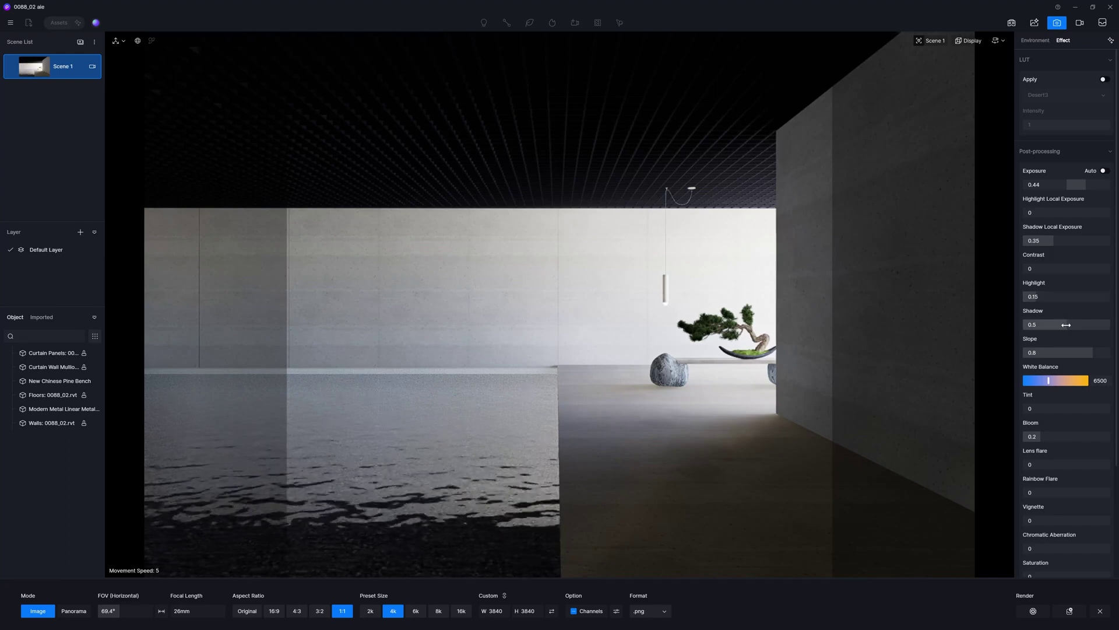
drag(1067, 324, 1062, 325)
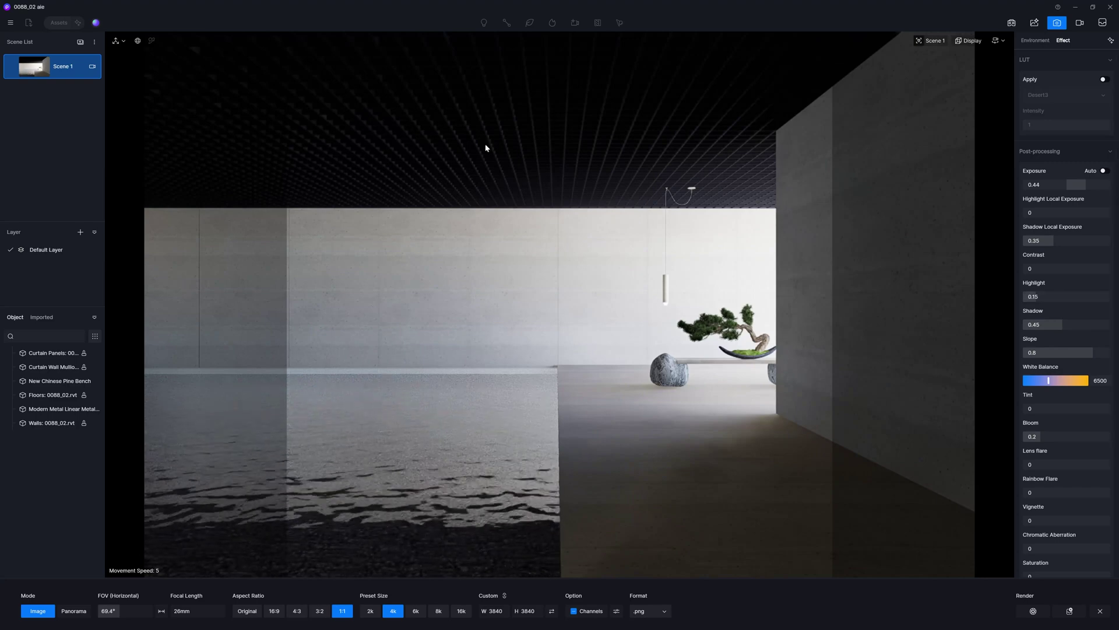
click(10, 68)
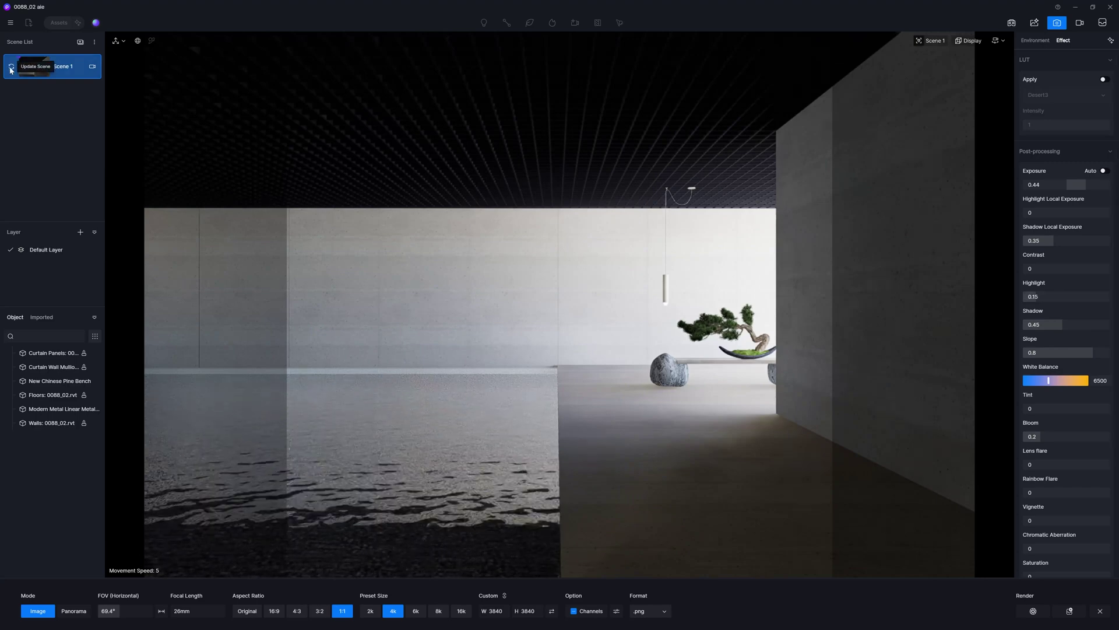
click(11, 68)
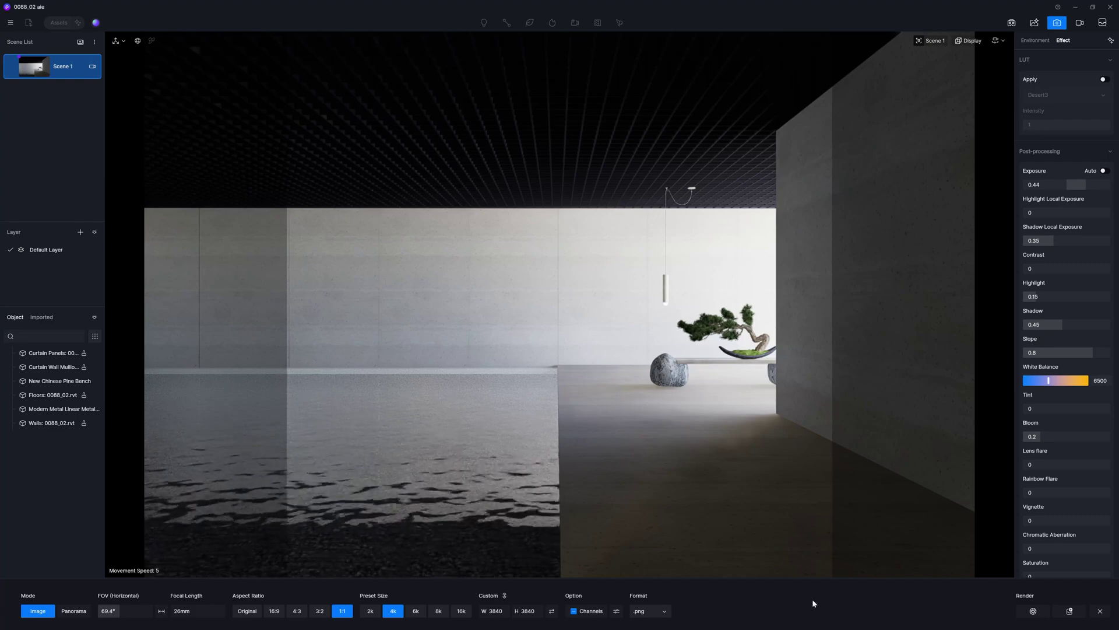
Render the image into the project's render folder as 001.png, and close the finished picture after reviewing it
click(1032, 613)
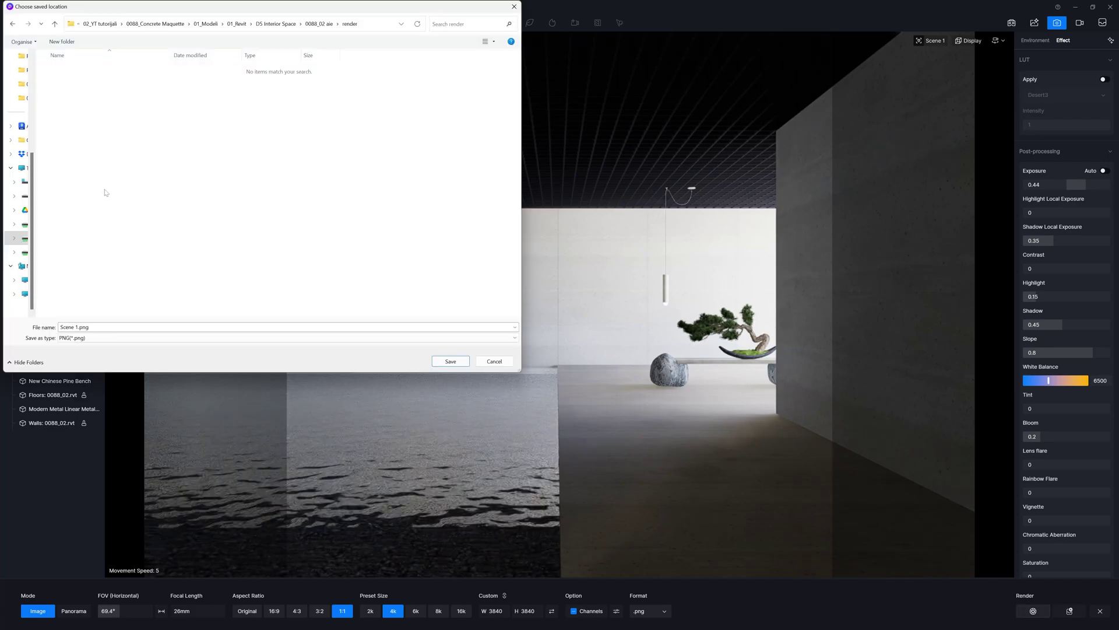
text(001)
click(444, 363)
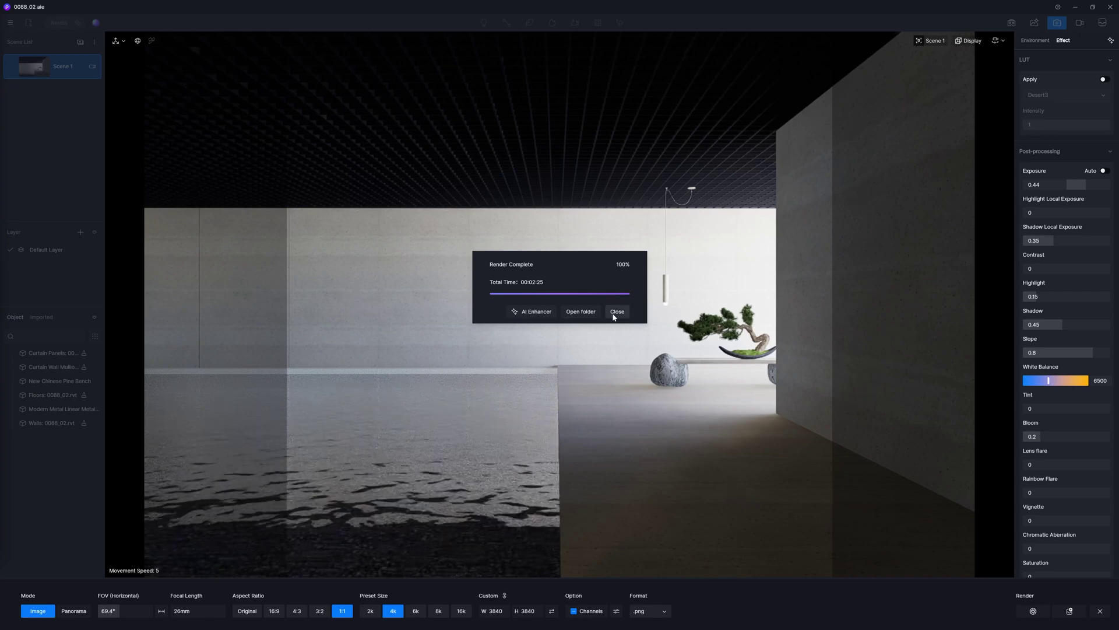
click(616, 312)
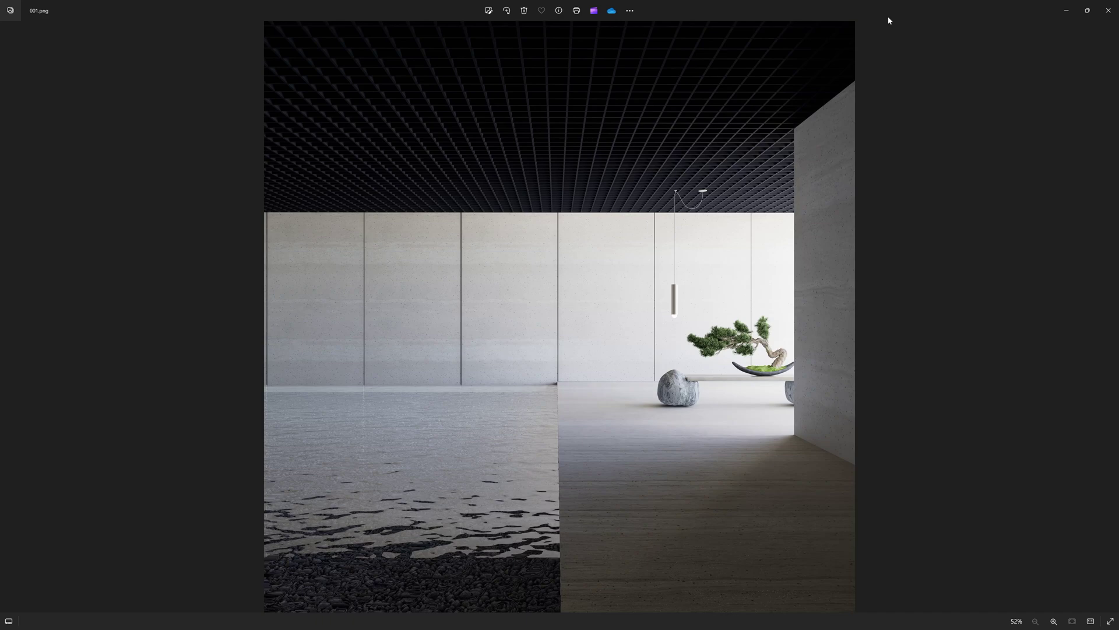
click(1109, 11)
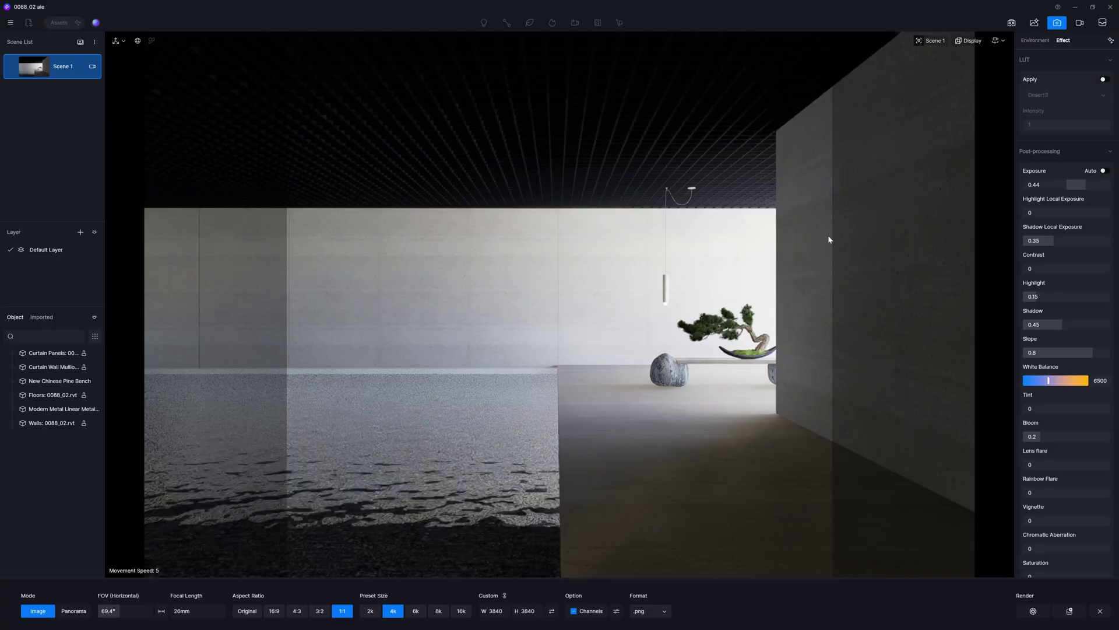
Leave the image render mode and open the Wall Tiles materials in the online asset library
click(1057, 22)
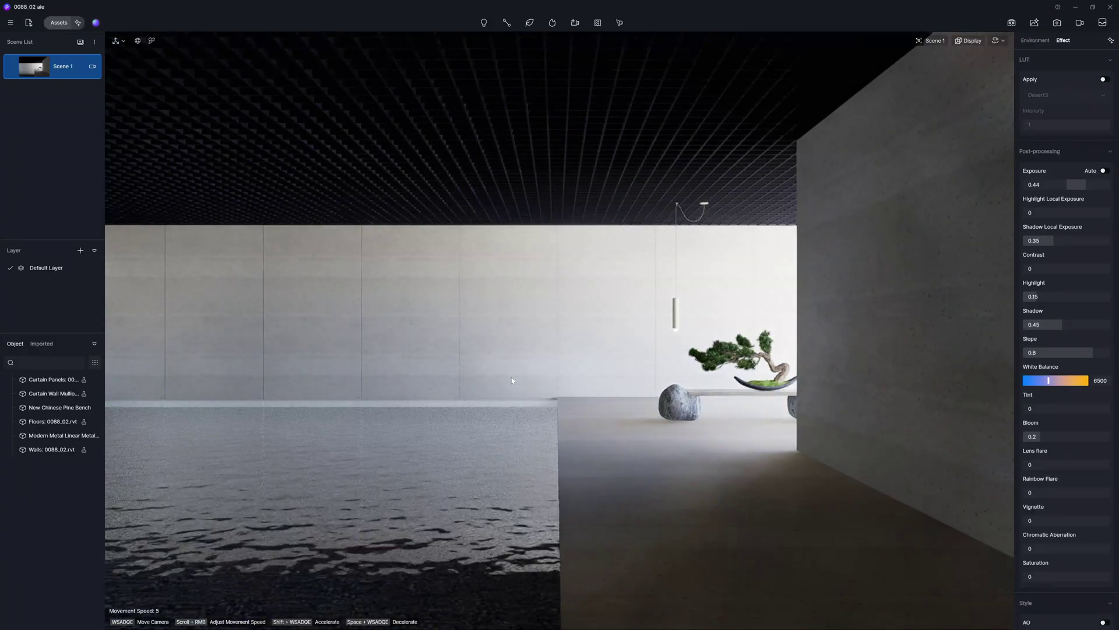
key(d)
right_drag(512, 380, 512, 380)
key(a)
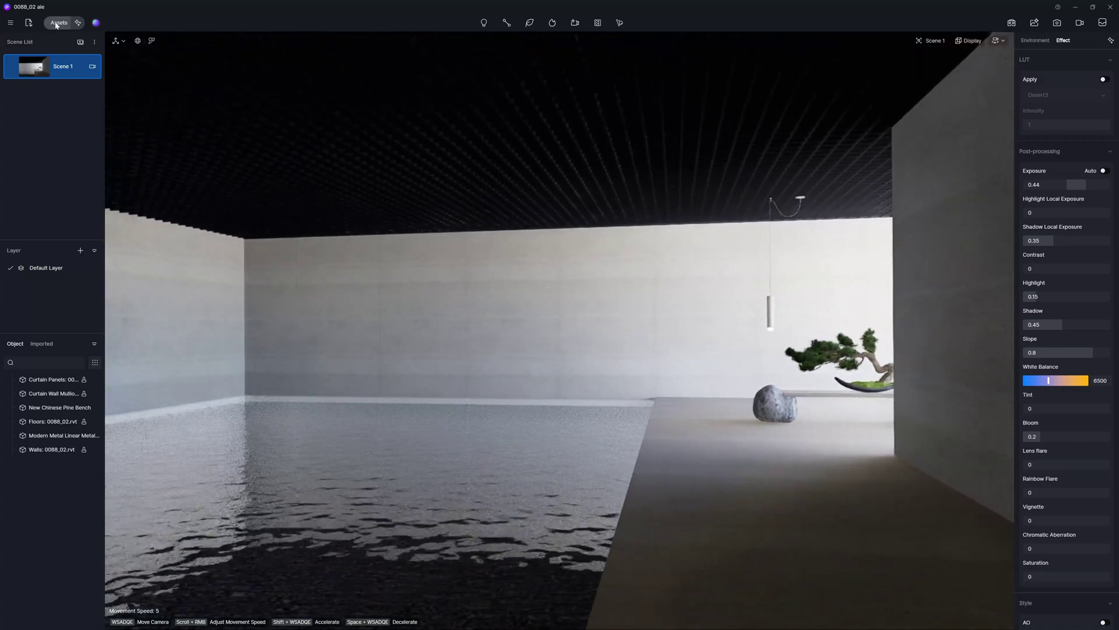
click(59, 23)
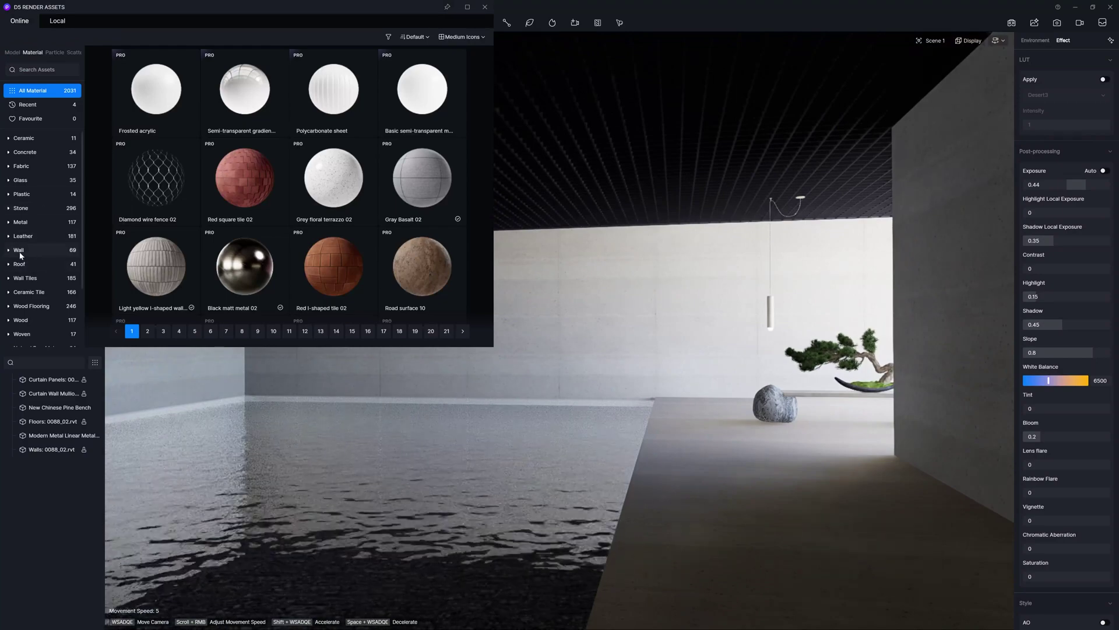
click(27, 279)
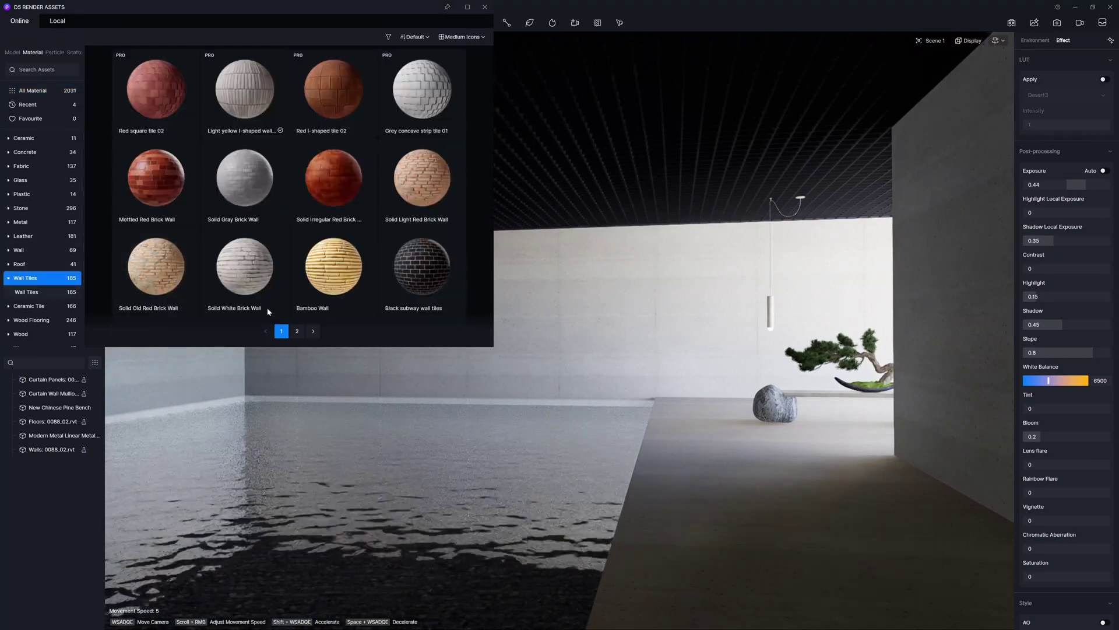
Apply the Rock Wall 02 material from the second page of Wall Tiles to the room's walls, and close the library
scroll(310, 272, down, 5)
scroll(310, 273, down, 10)
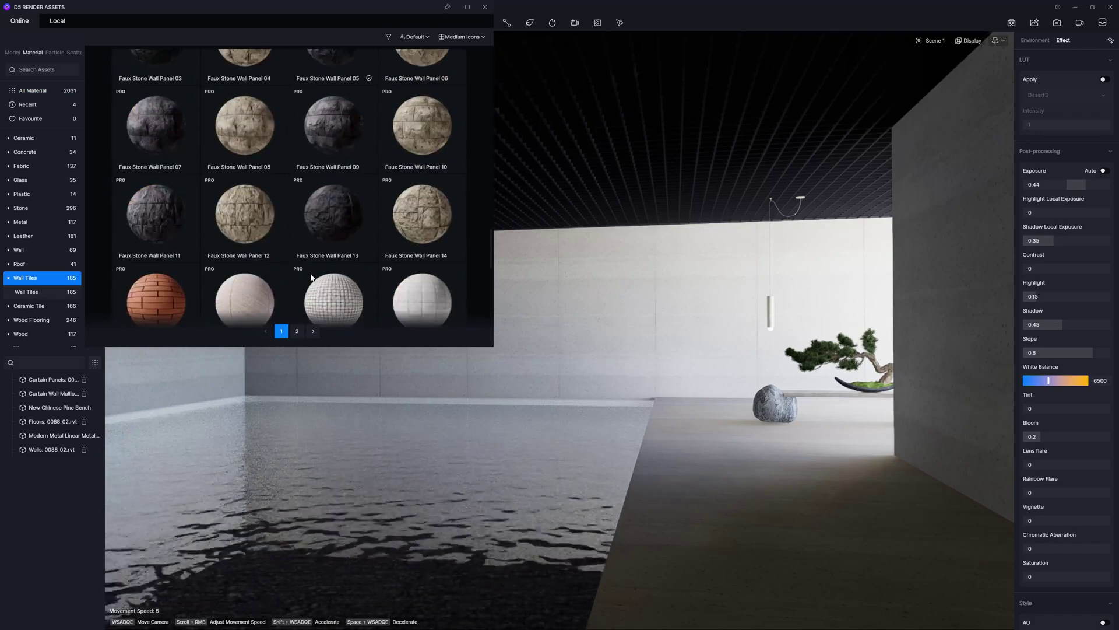
scroll(316, 279, down, 5)
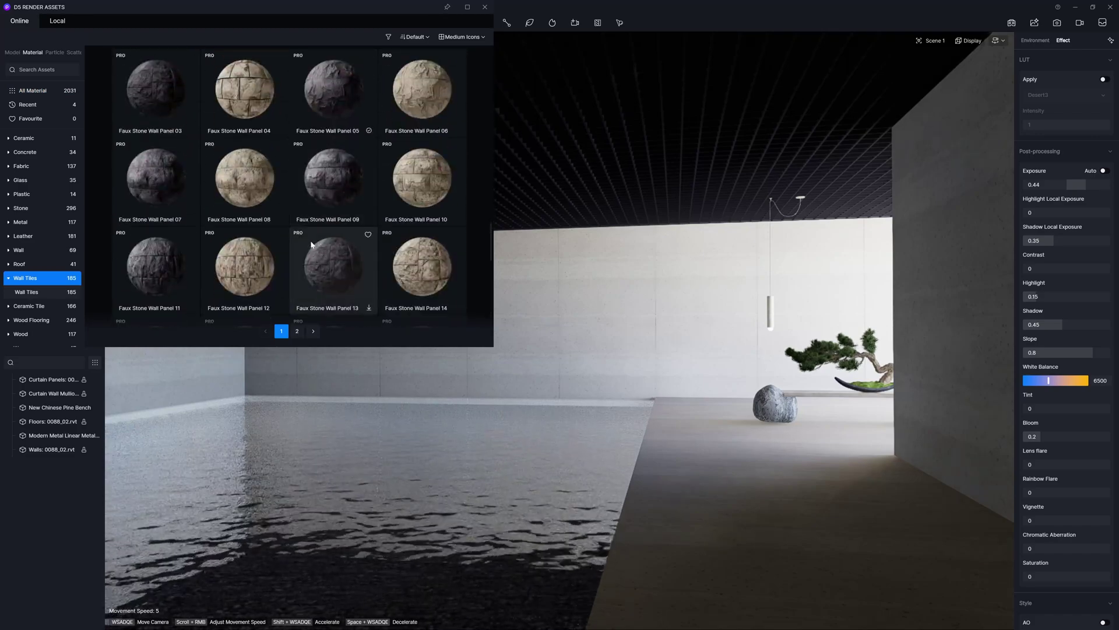
scroll(257, 256, down, 6)
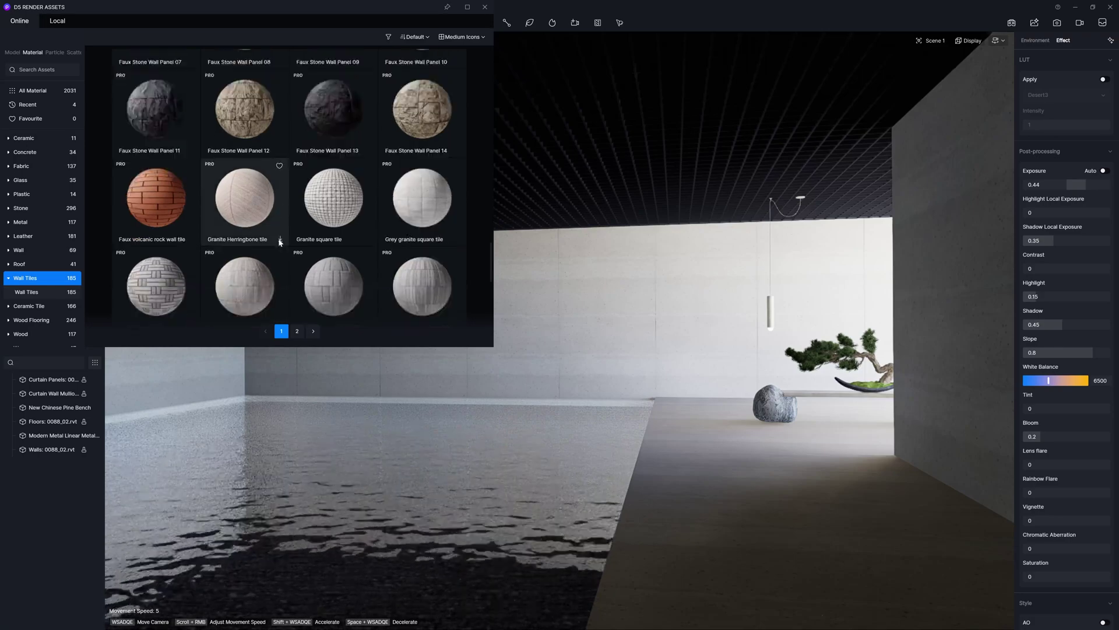
scroll(270, 251, down, 8)
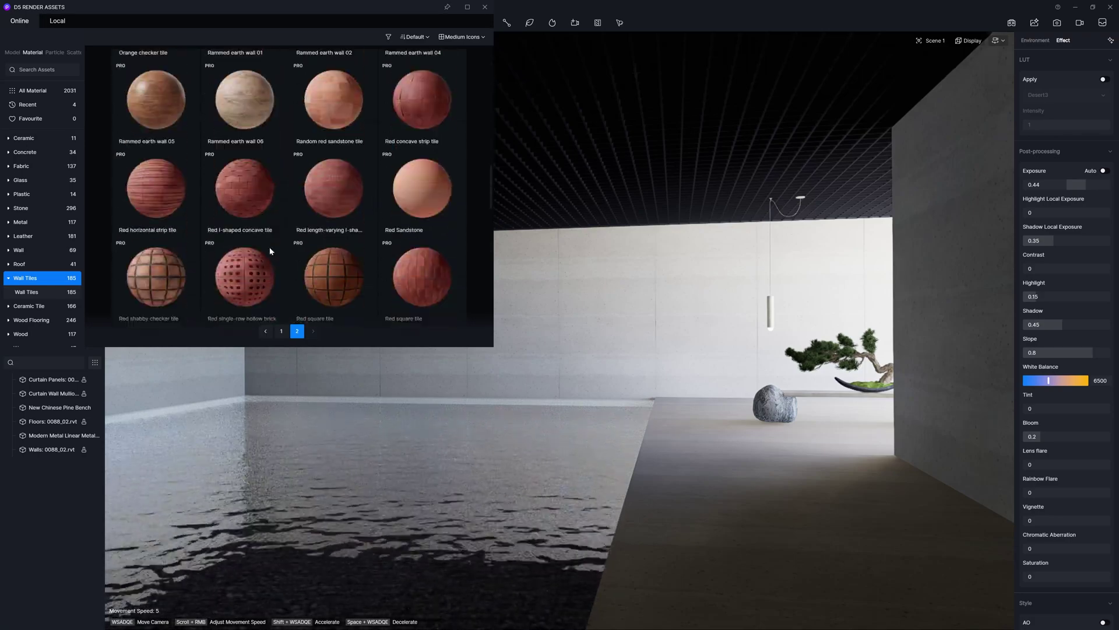
scroll(157, 179, up, 2)
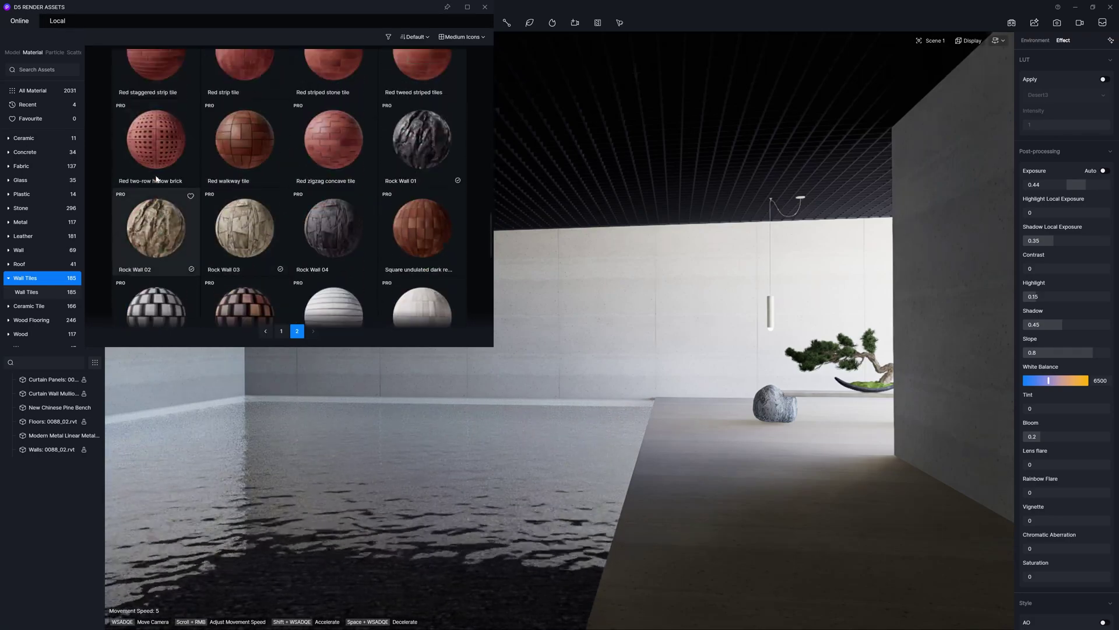
click(158, 238)
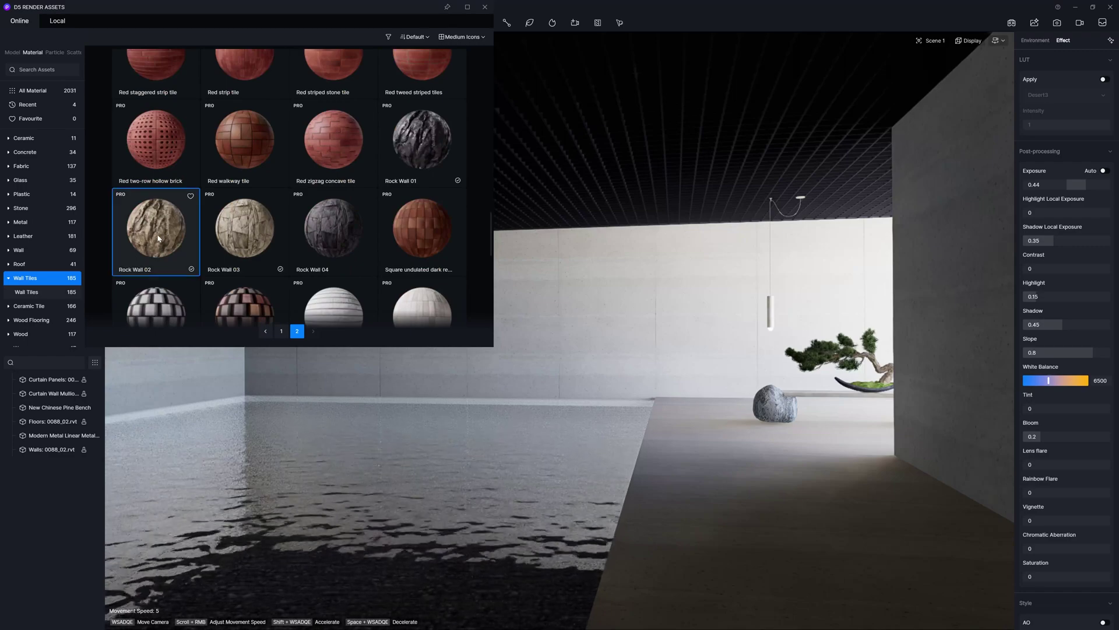
drag(158, 239, 648, 288)
click(484, 7)
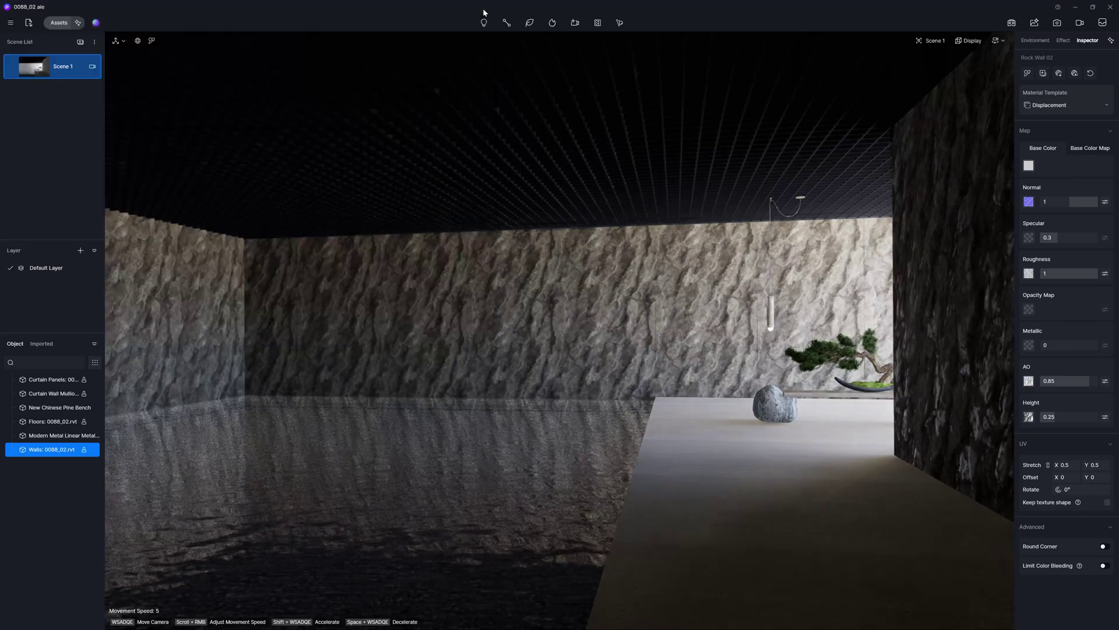
Set the rock wall material's UV stretch to 0.35 and sample the material across the walls
click(1065, 465)
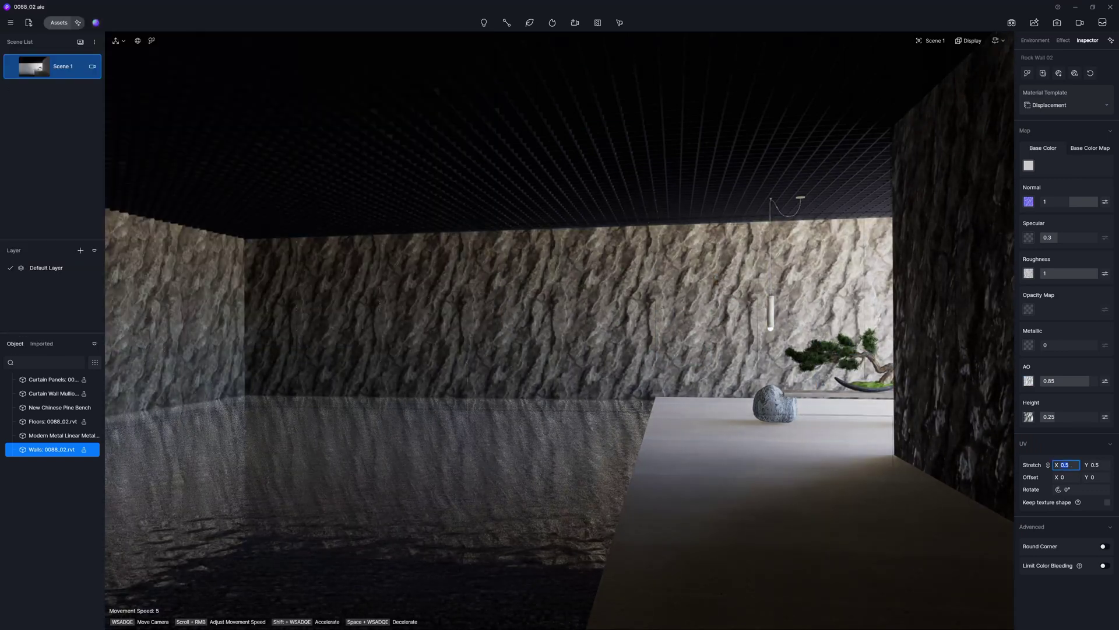
text(.35)
key(Return)
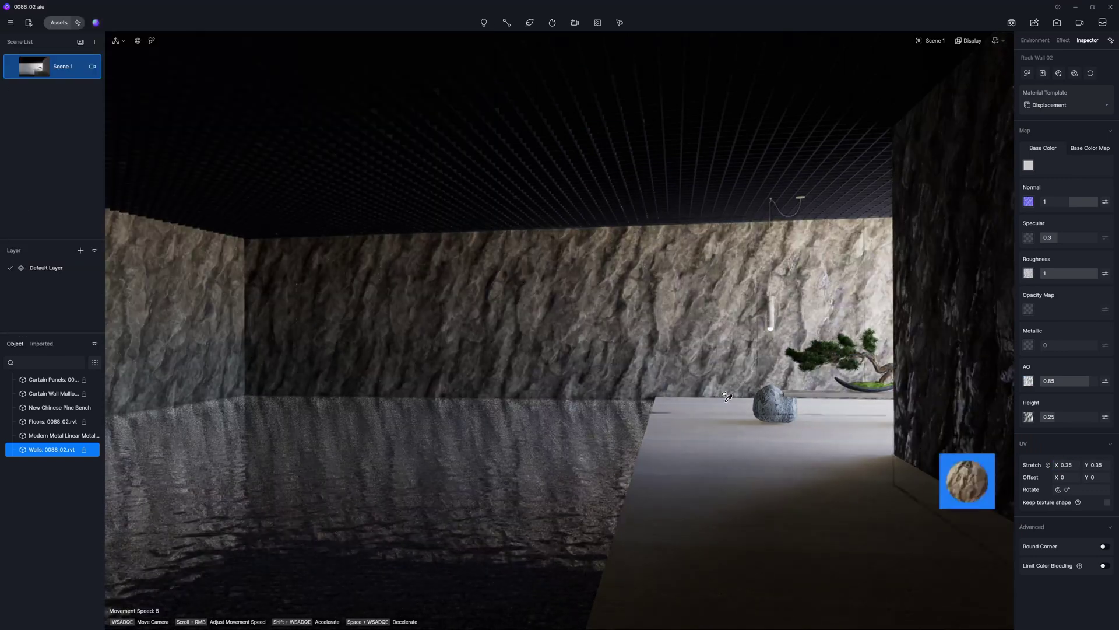
drag(758, 278, 346, 292)
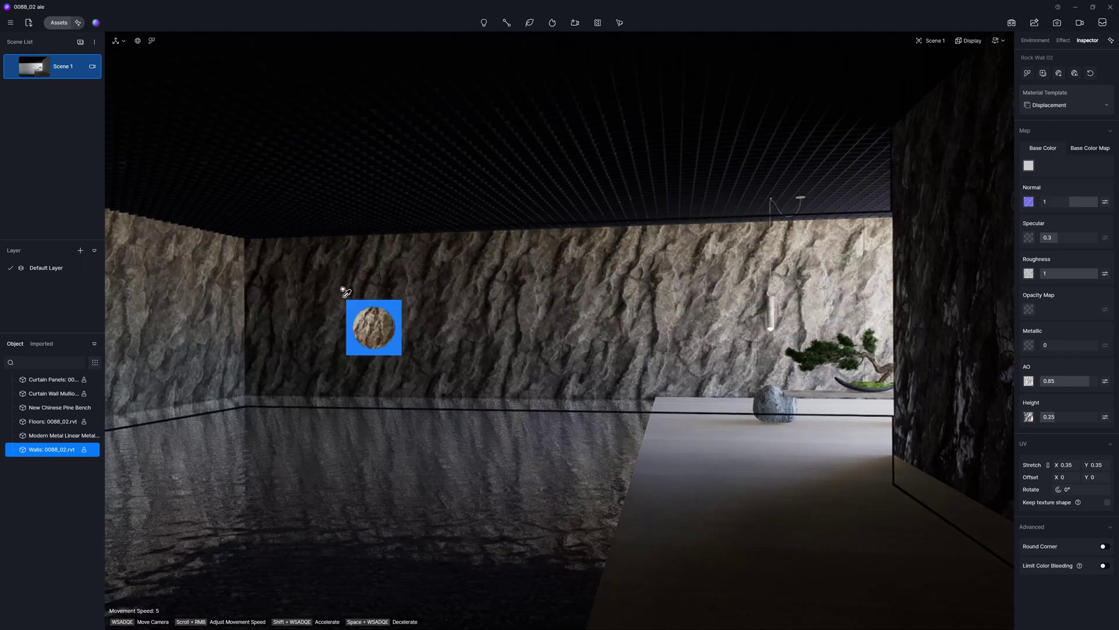
drag(346, 292, 844, 183)
Switch to Revit, enable the 3D view's section box and pull its side face inward to cut open the room's closed end
click(1078, 9)
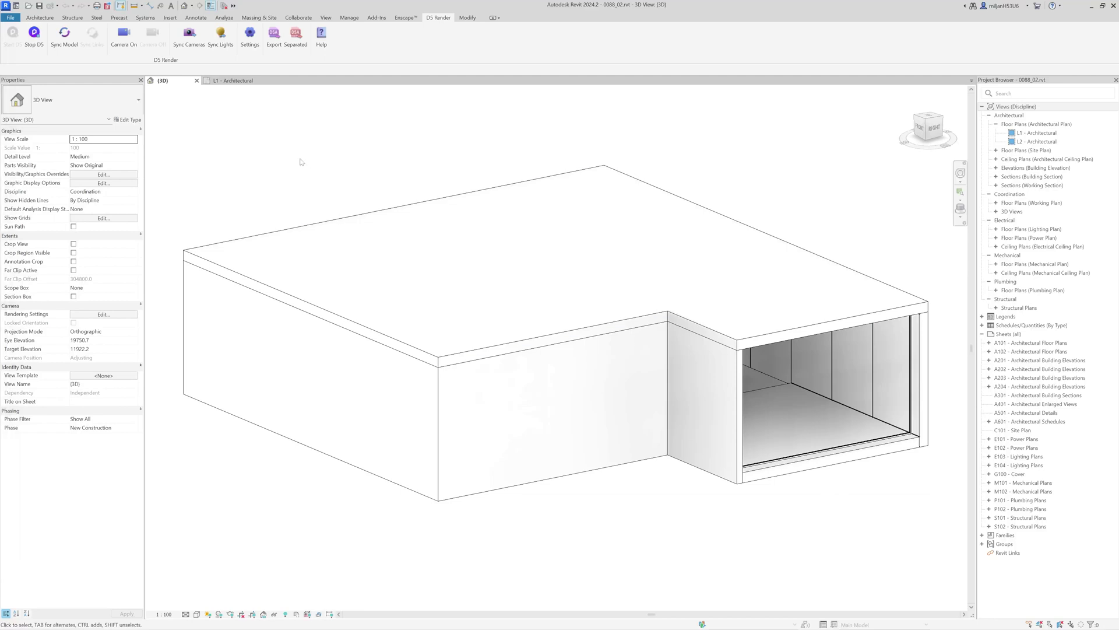
click(74, 297)
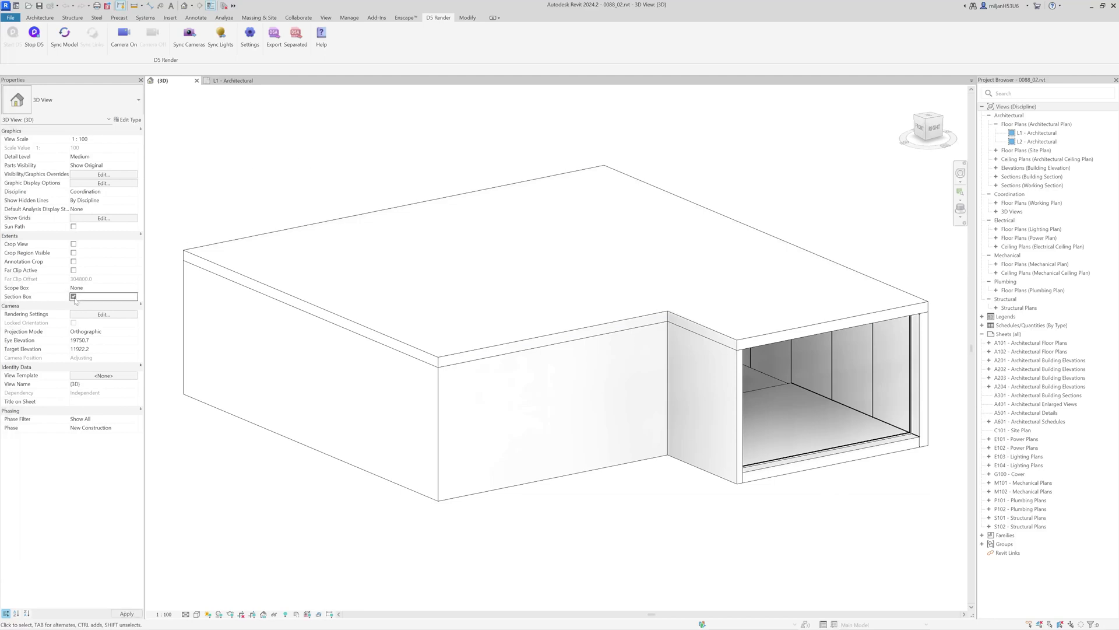
click(219, 226)
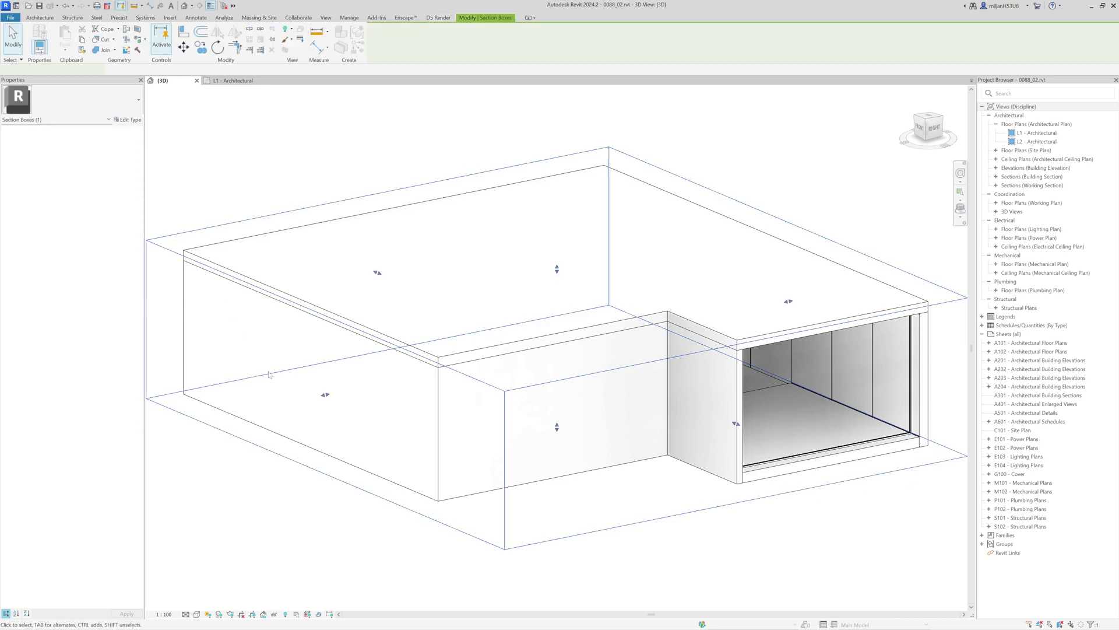
drag(327, 395, 434, 390)
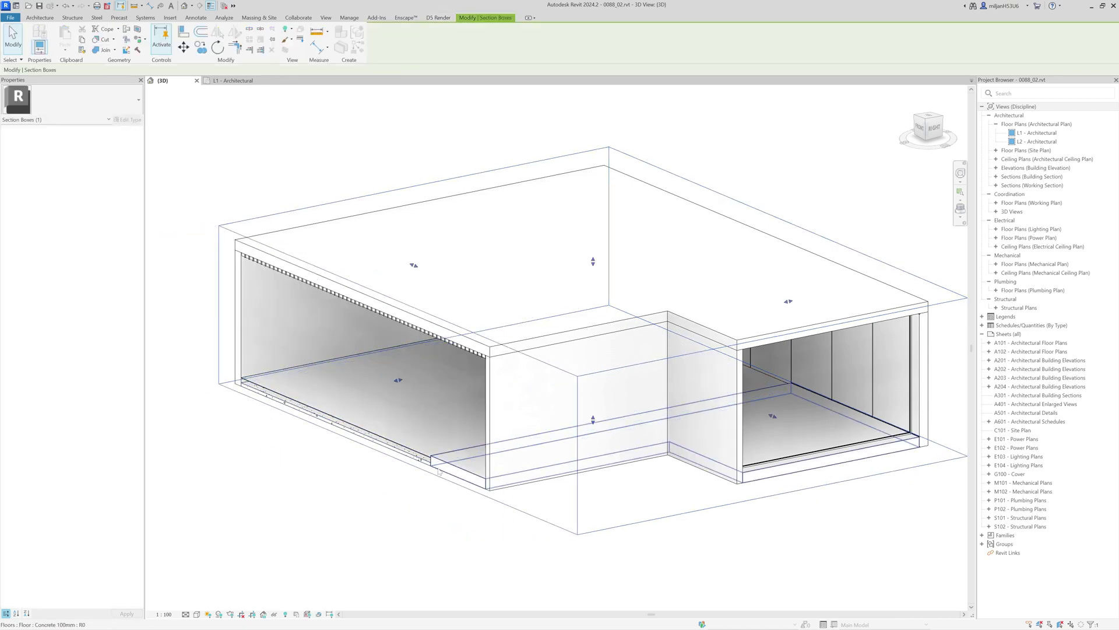
Examine the layer structure of the raised walkway floor's type, Generic - 300mm AIE
click(456, 474)
scroll(457, 474, up, 6)
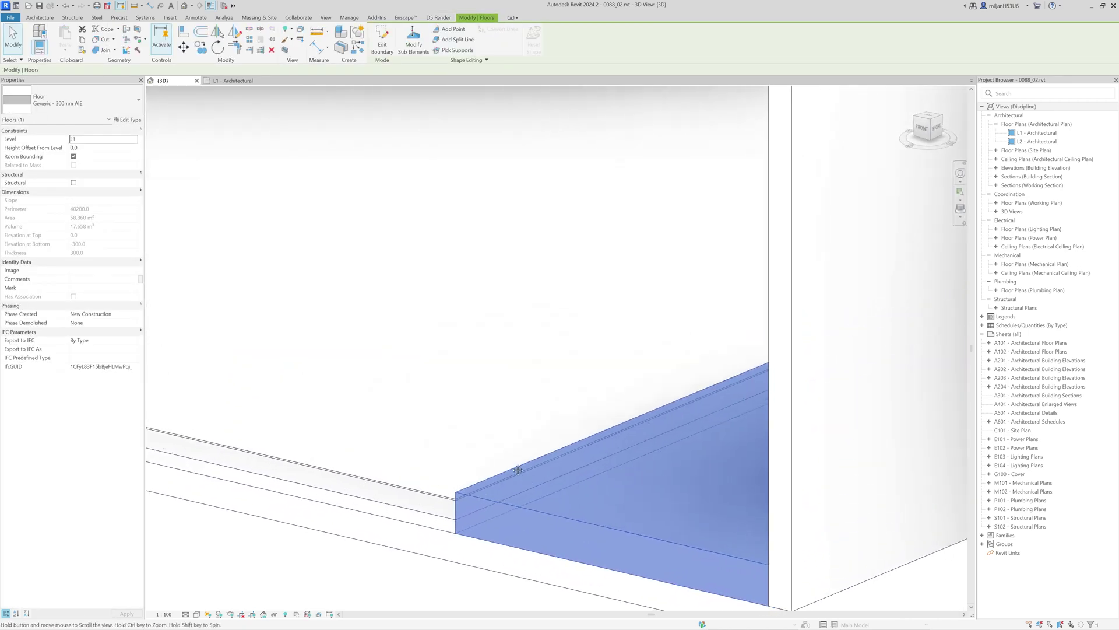
click(130, 120)
click(380, 179)
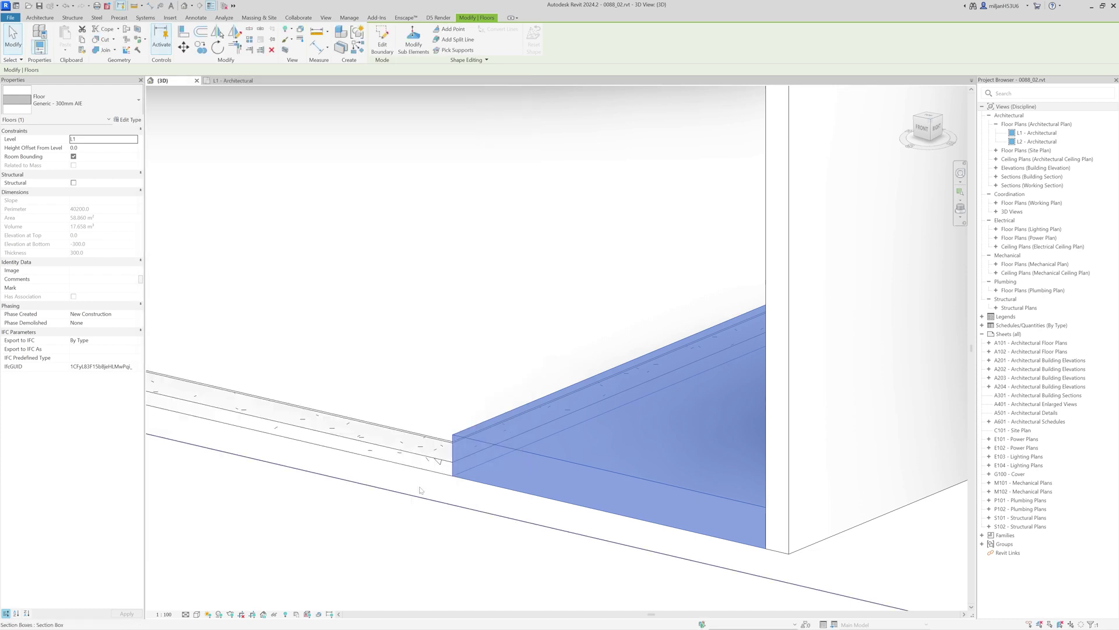
Examine the layer structure of the Concrete 100mm floor under the pool, and select the AIE water floor above it
click(392, 463)
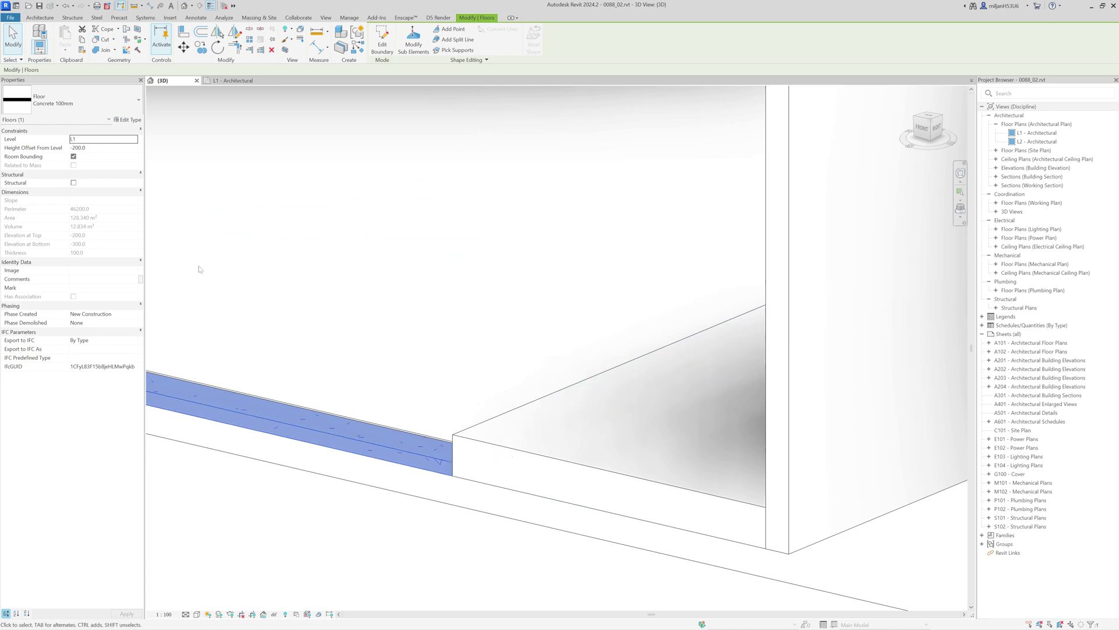
click(127, 120)
click(339, 178)
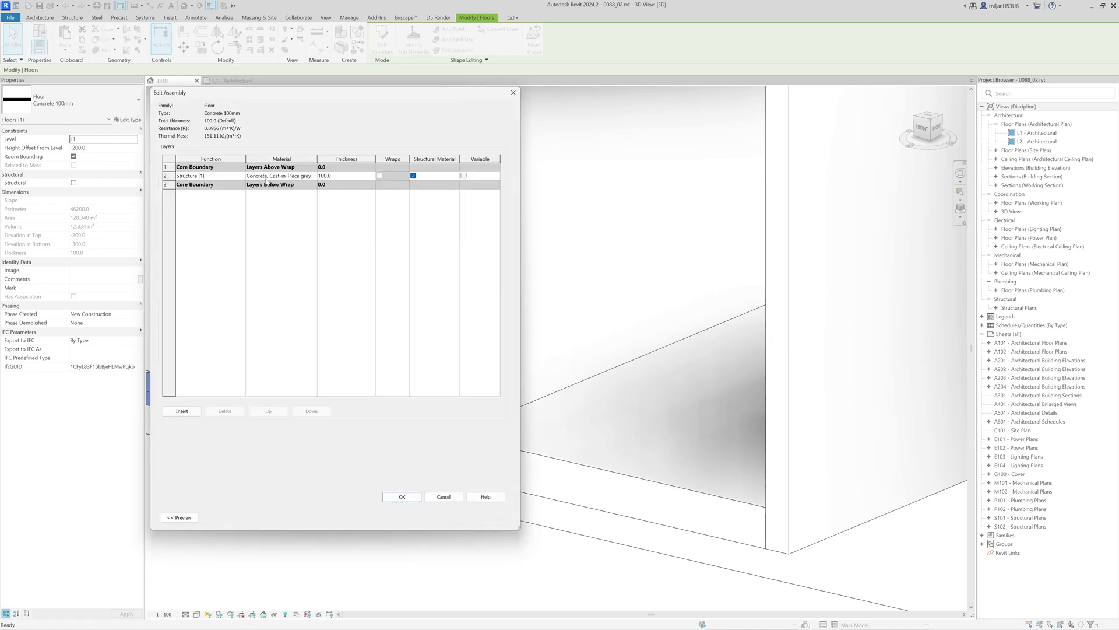
click(441, 496)
click(454, 517)
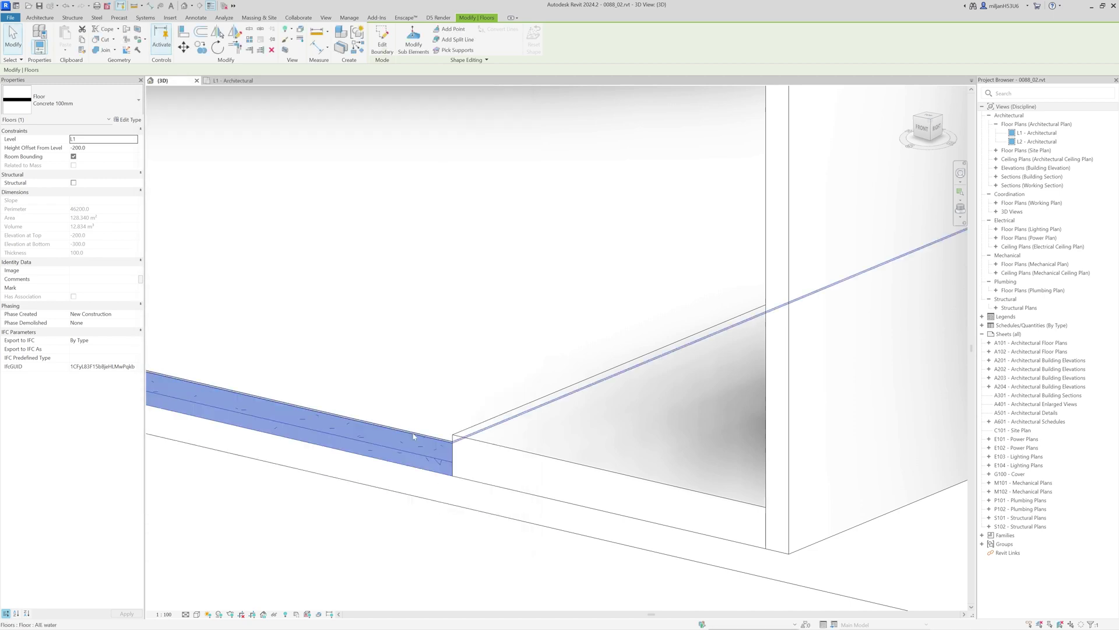
scroll(599, 445, up, 5)
middle_drag(495, 426, 549, 474)
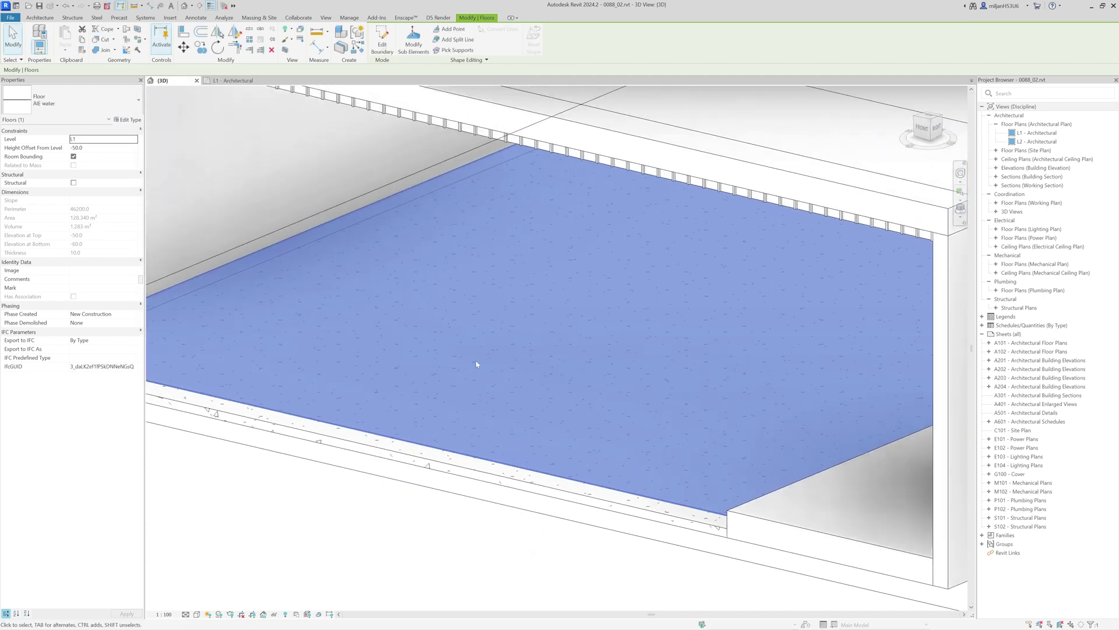
Examine the layer structure of the AIE water floor type
click(129, 119)
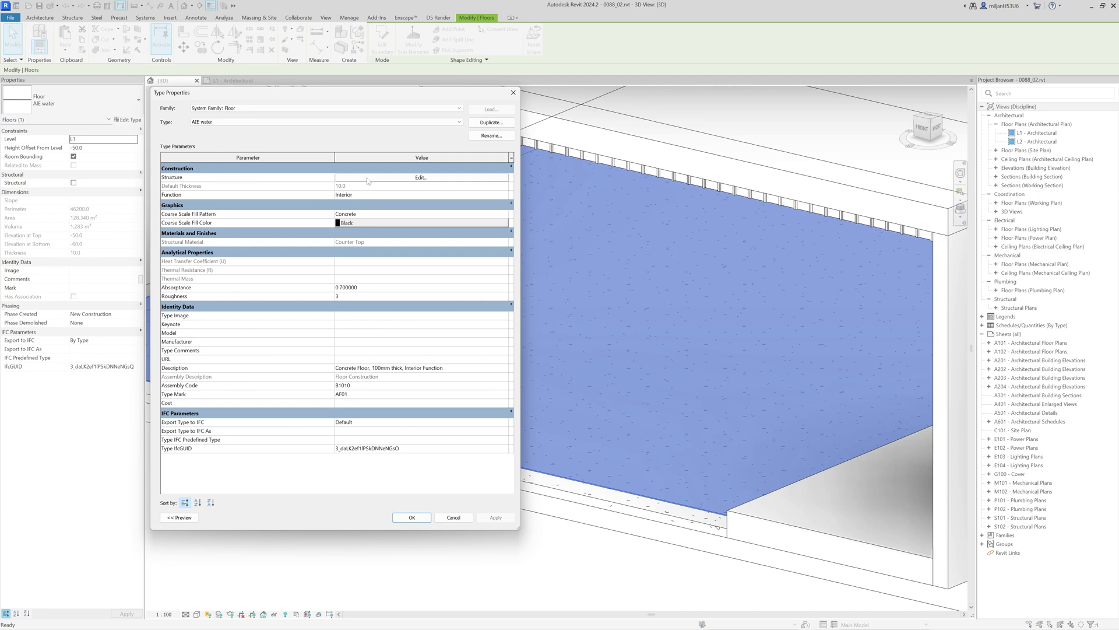
click(368, 178)
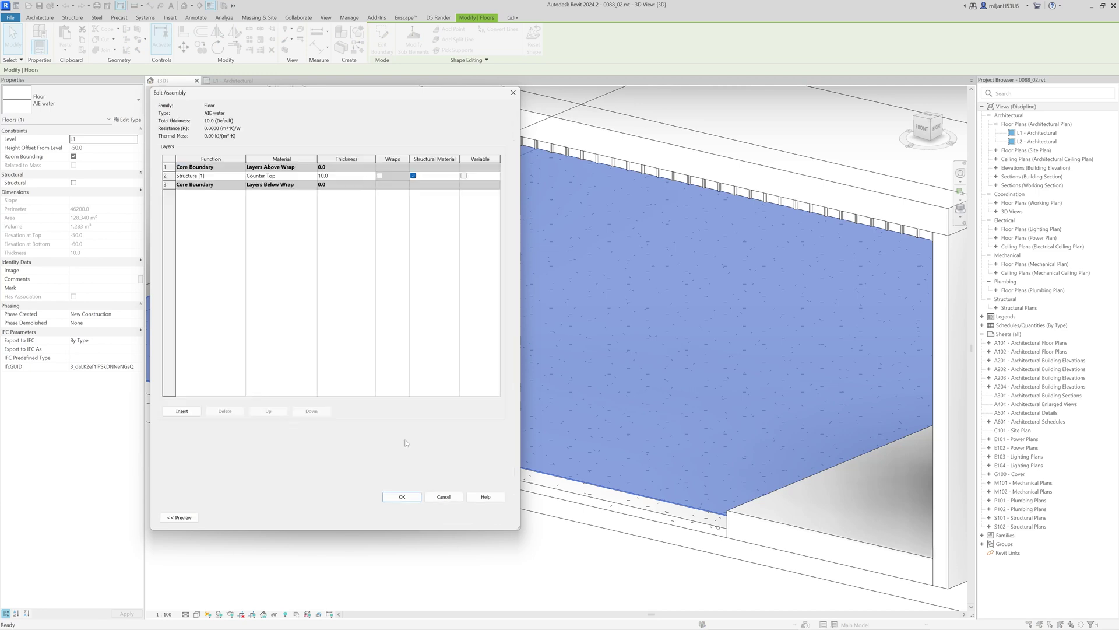
click(402, 496)
click(450, 516)
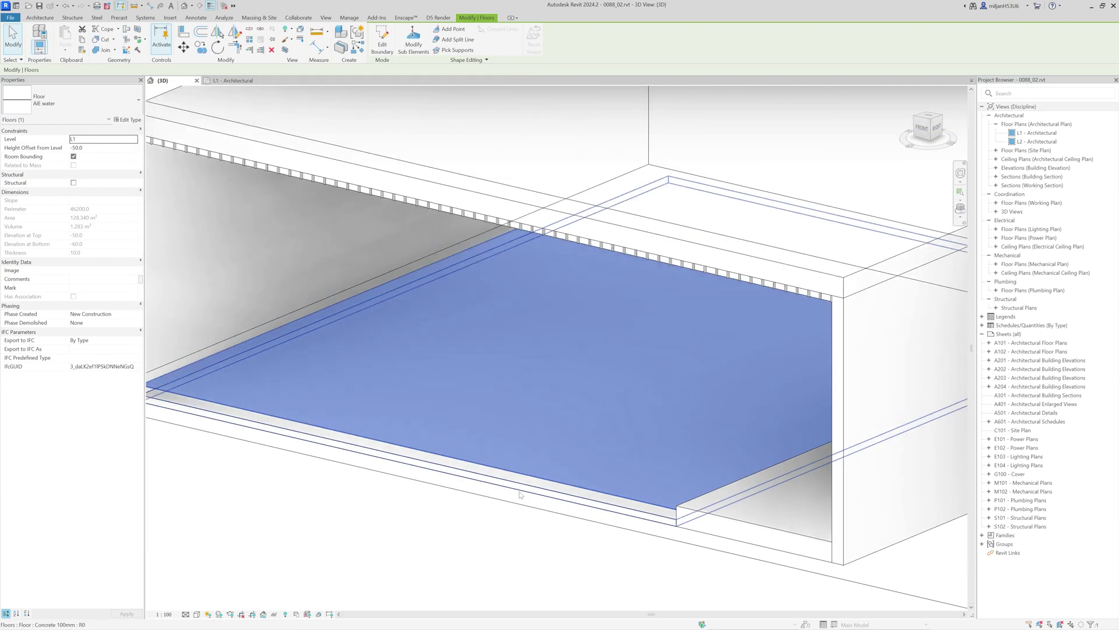
Turn off the 3D view's section box and open the L1 - Architectural floor plan
scroll(521, 494, down, 5)
key(Escape)
click(74, 296)
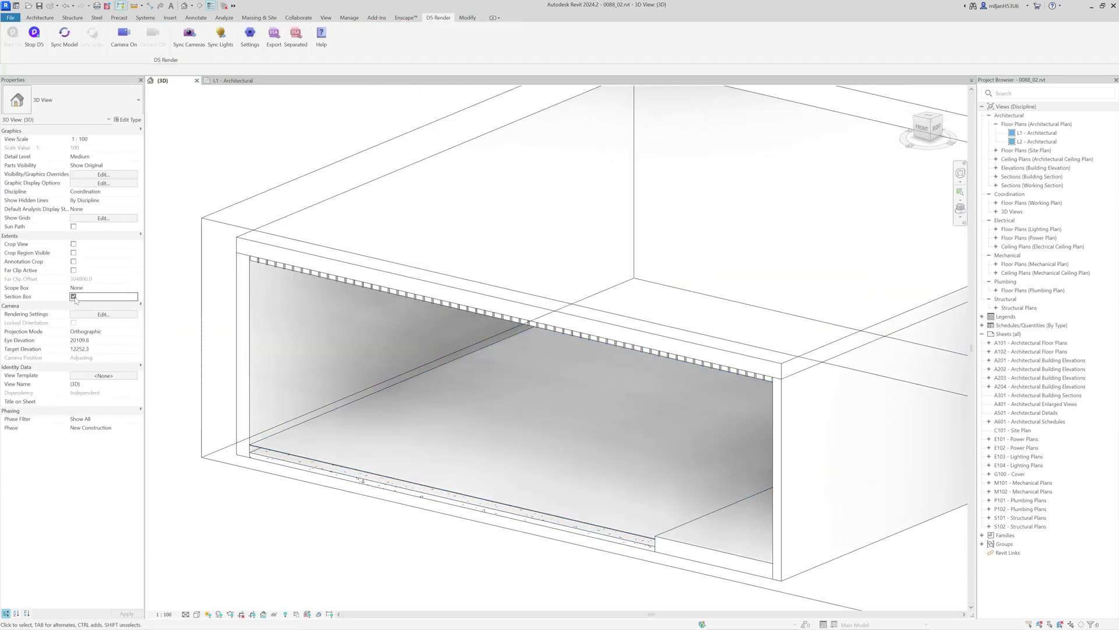
click(231, 81)
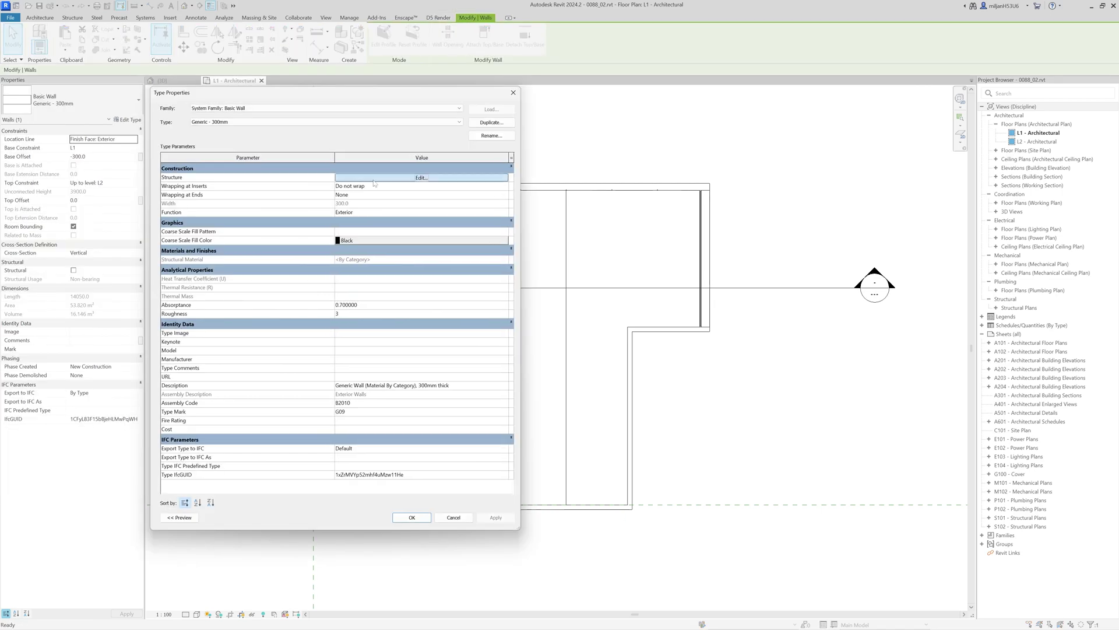
Examine the layer structure of the west wall's type, Generic - 300mm, without changing it
click(422, 177)
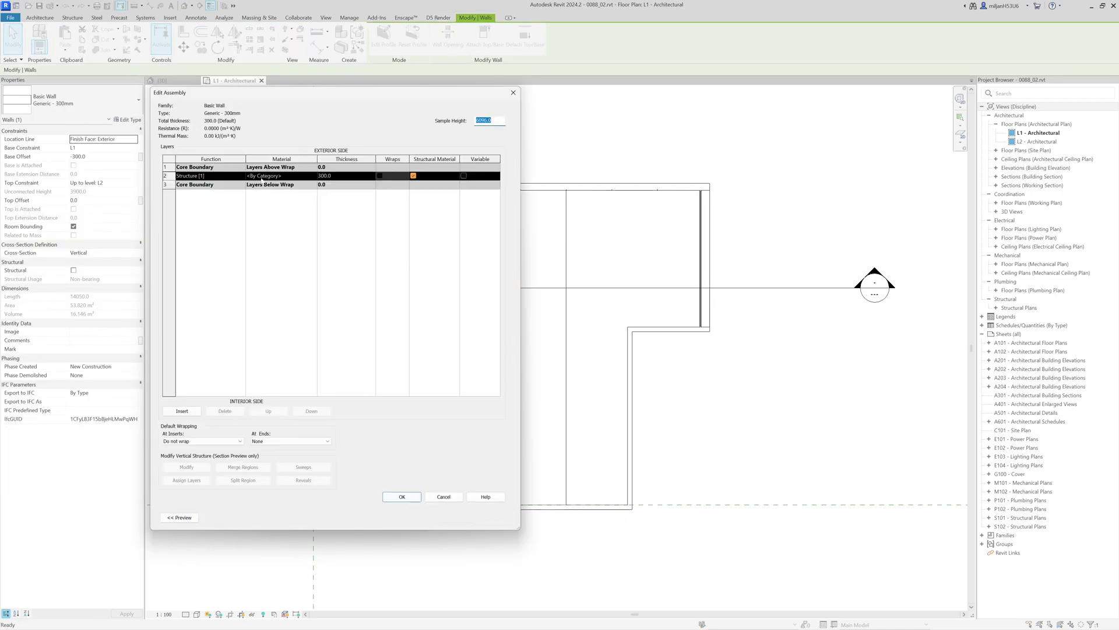
click(443, 497)
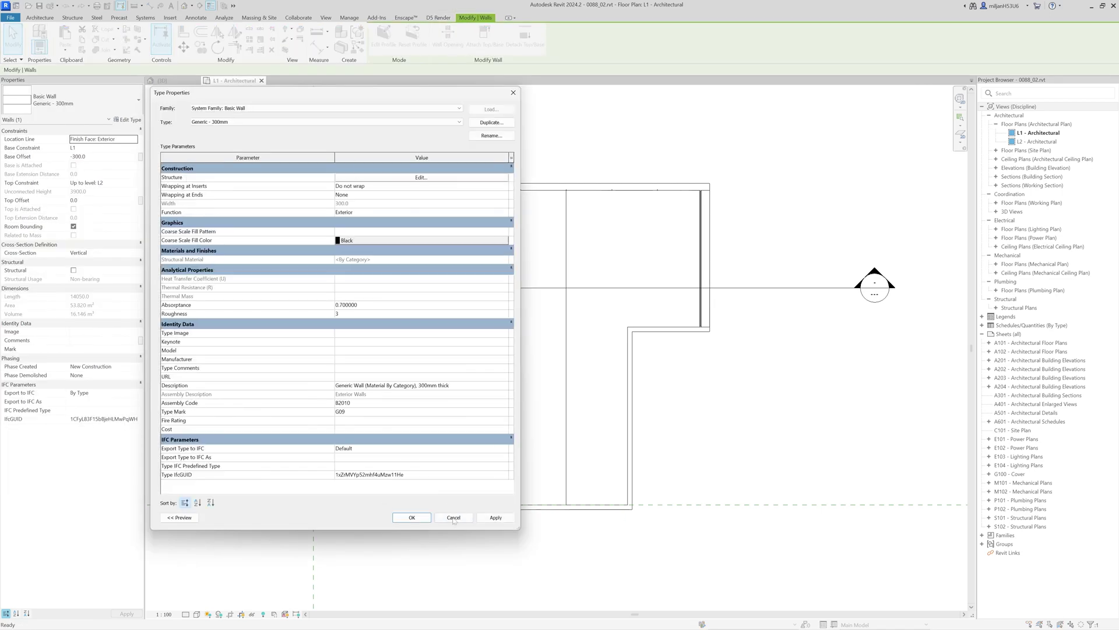
click(454, 516)
Assign the Clad - White material to the structure layer of the south wall's type, Generic - 200mm
click(553, 517)
click(551, 507)
click(127, 119)
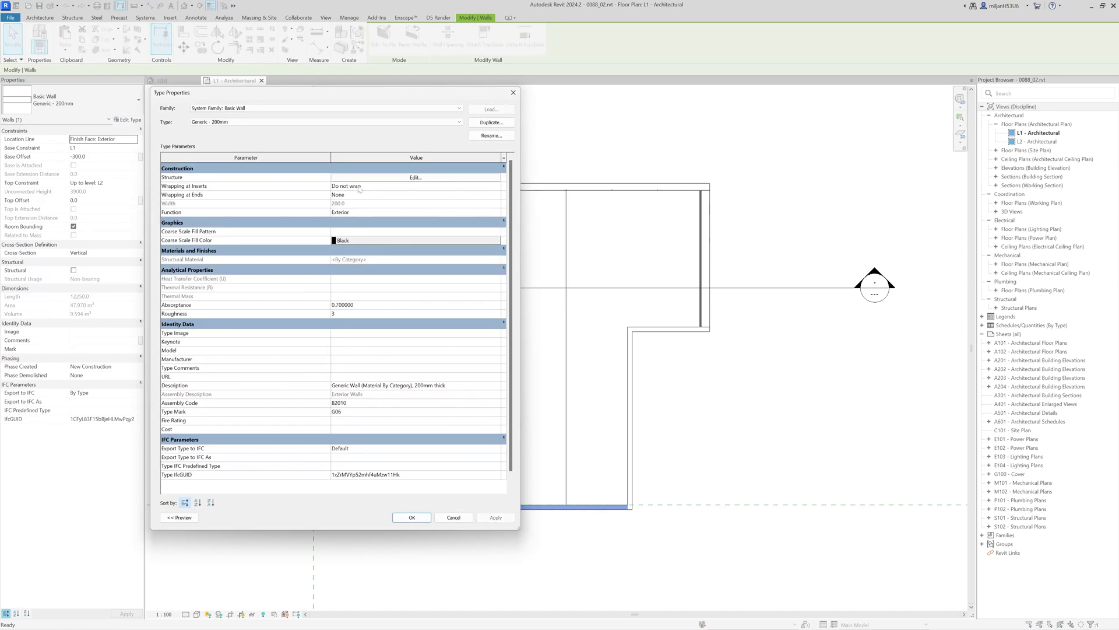
click(361, 190)
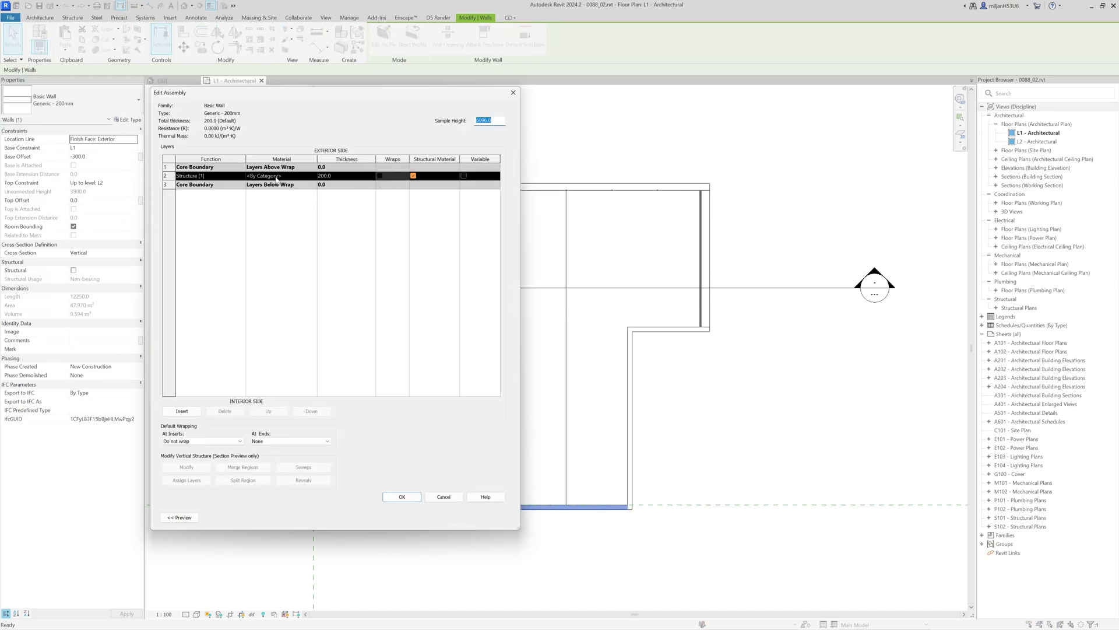
click(314, 176)
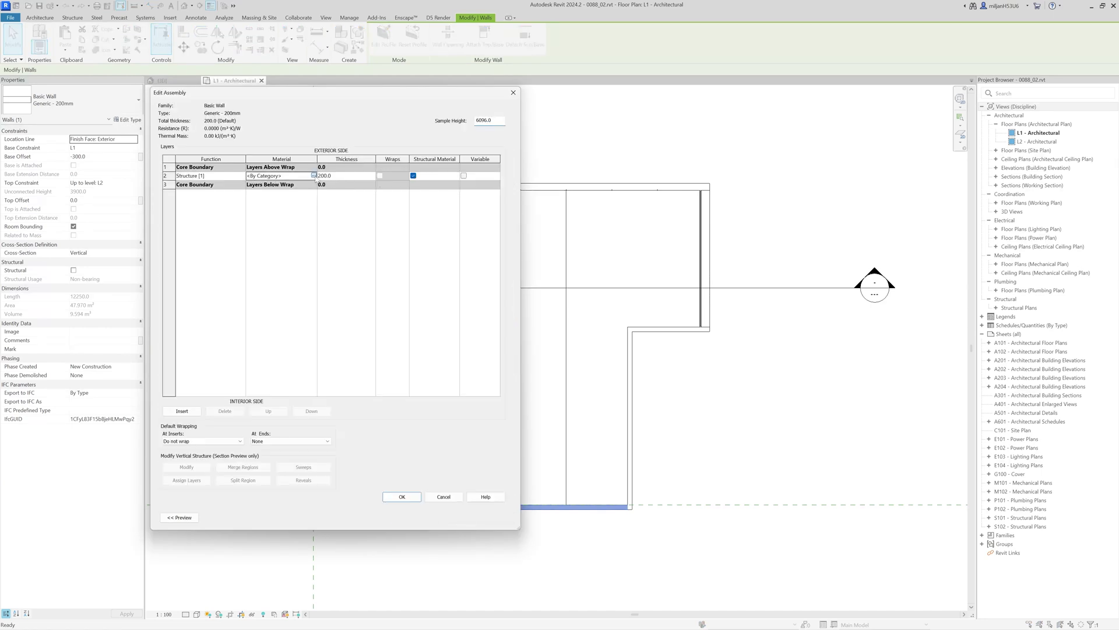
click(313, 176)
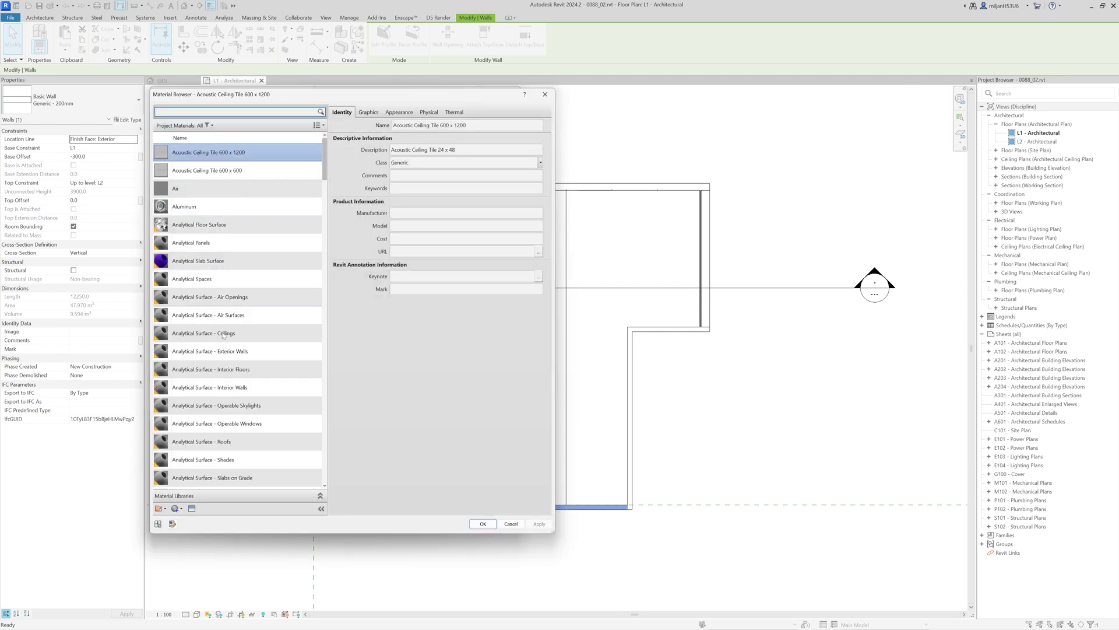
scroll(227, 352, down, 5)
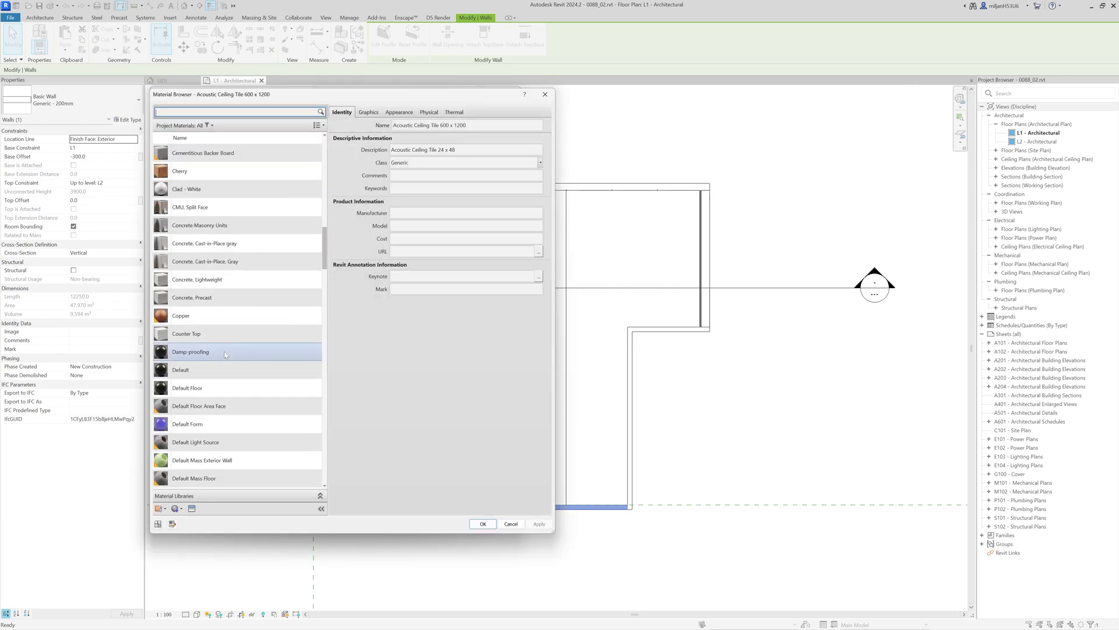
click(197, 197)
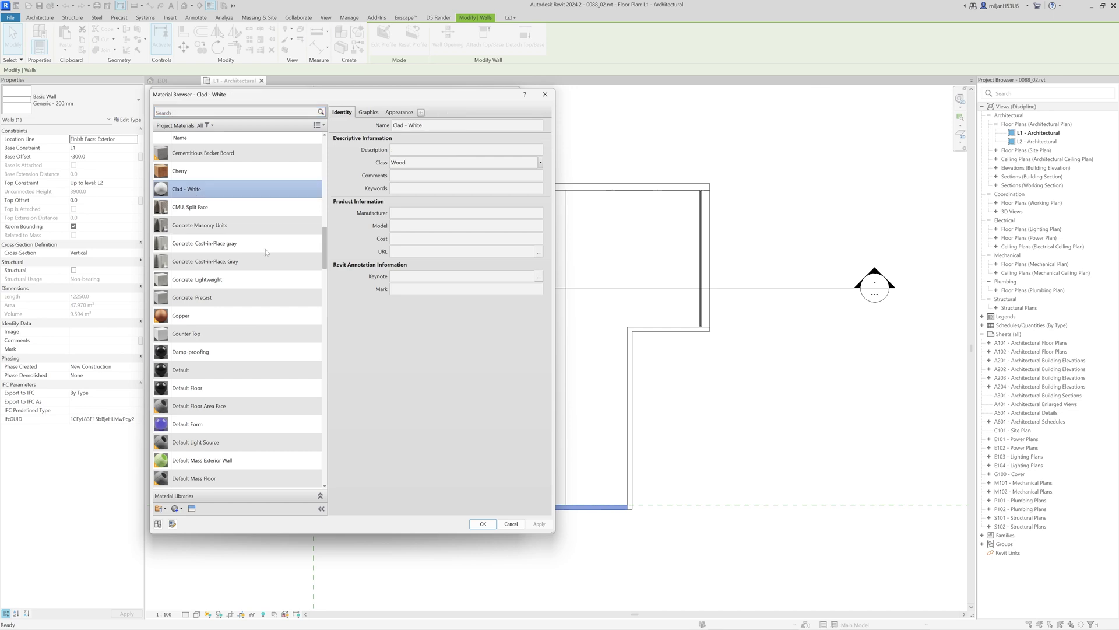
click(482, 523)
click(402, 496)
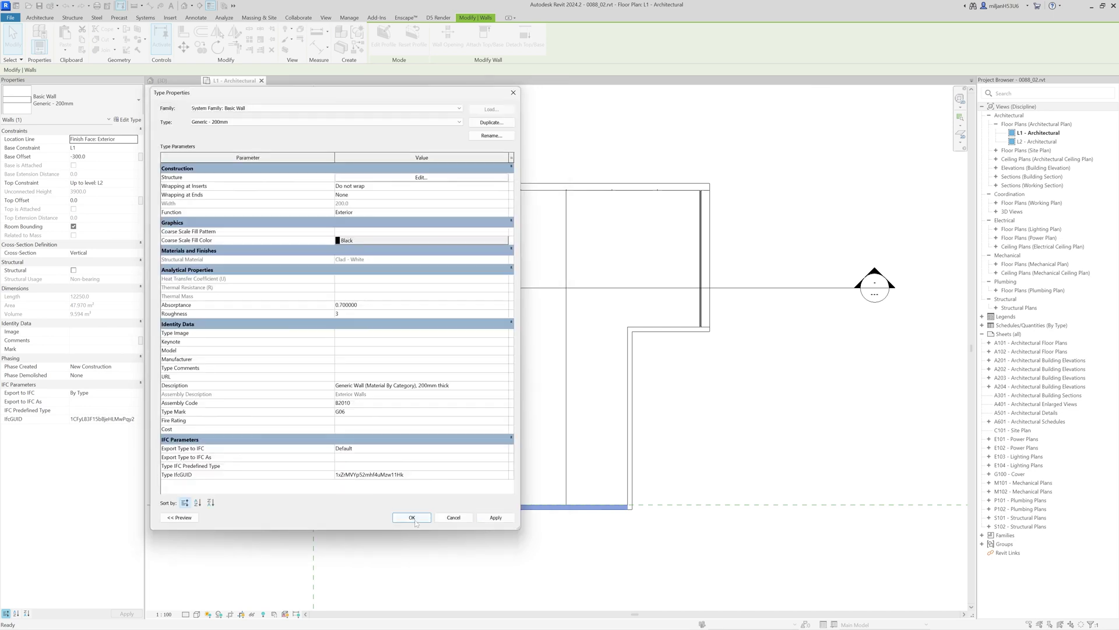
click(413, 517)
click(430, 559)
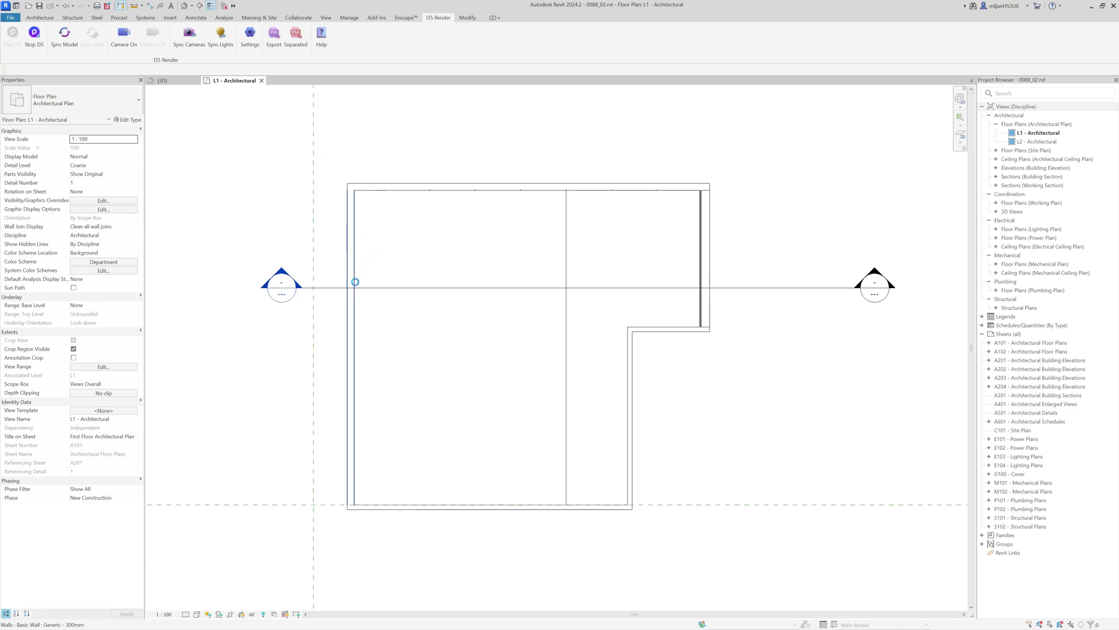
Duplicate the west wall's Generic - 300mm type as Generic - 300mm 2
click(357, 283)
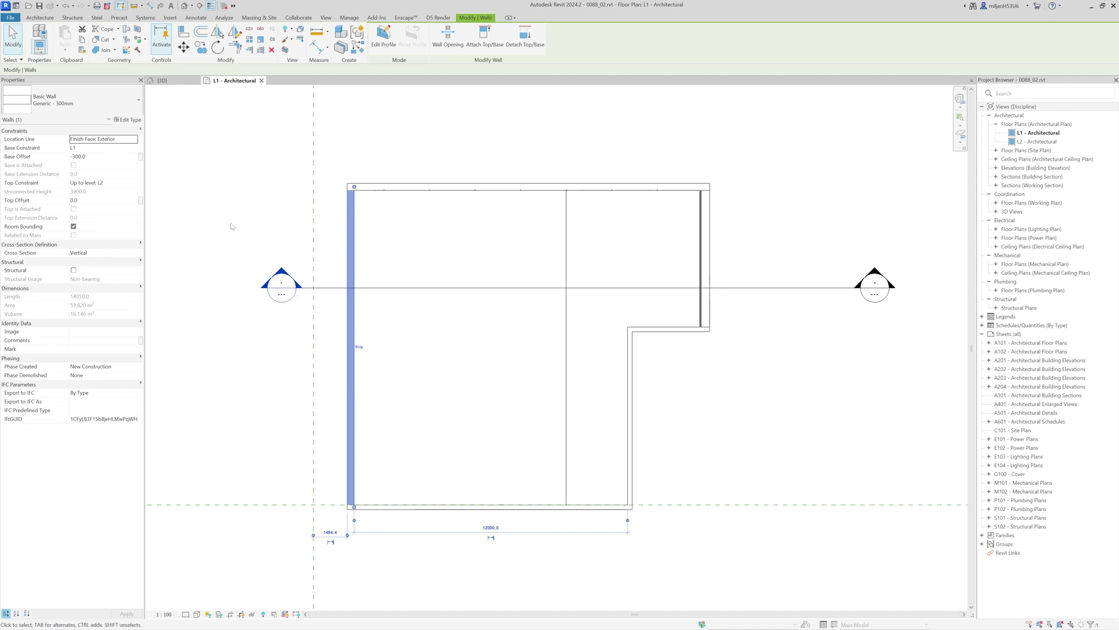
click(133, 120)
click(492, 134)
click(460, 222)
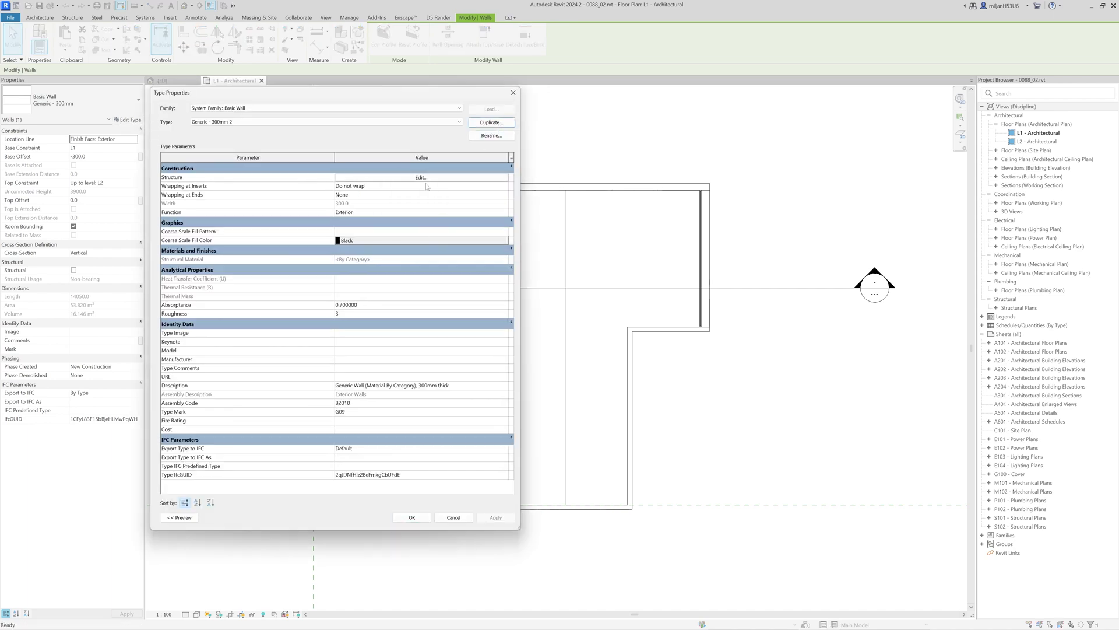
Duplicate the Clad - White material as Clad - White 2 and assign it to the Generic - 300mm 2 structure layer
click(415, 173)
click(316, 176)
click(313, 176)
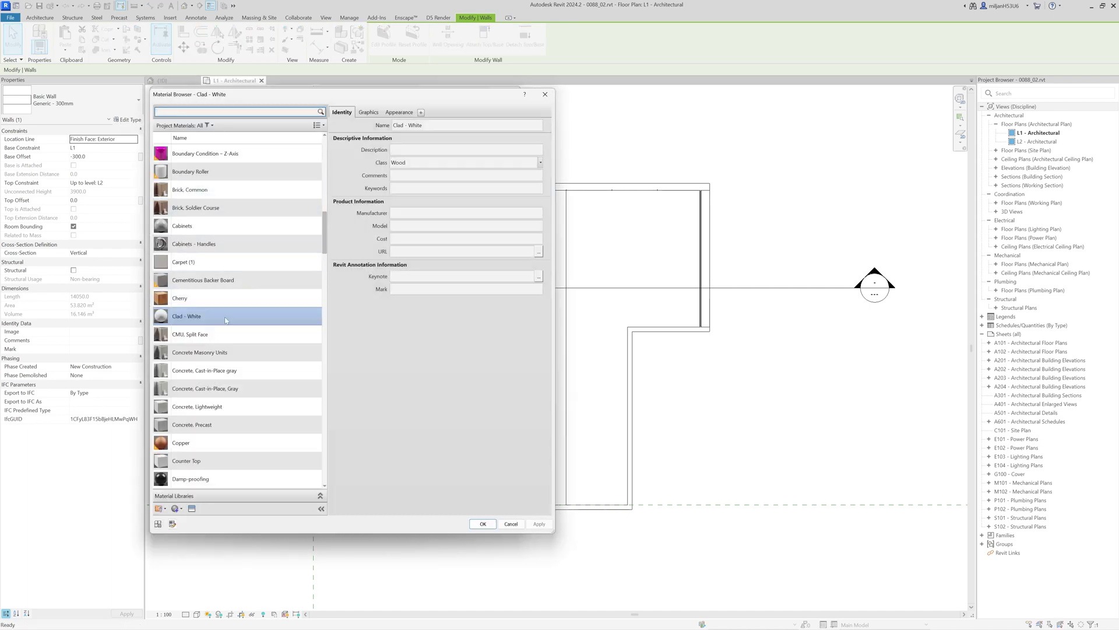
scroll(193, 484, down, 1)
click(179, 510)
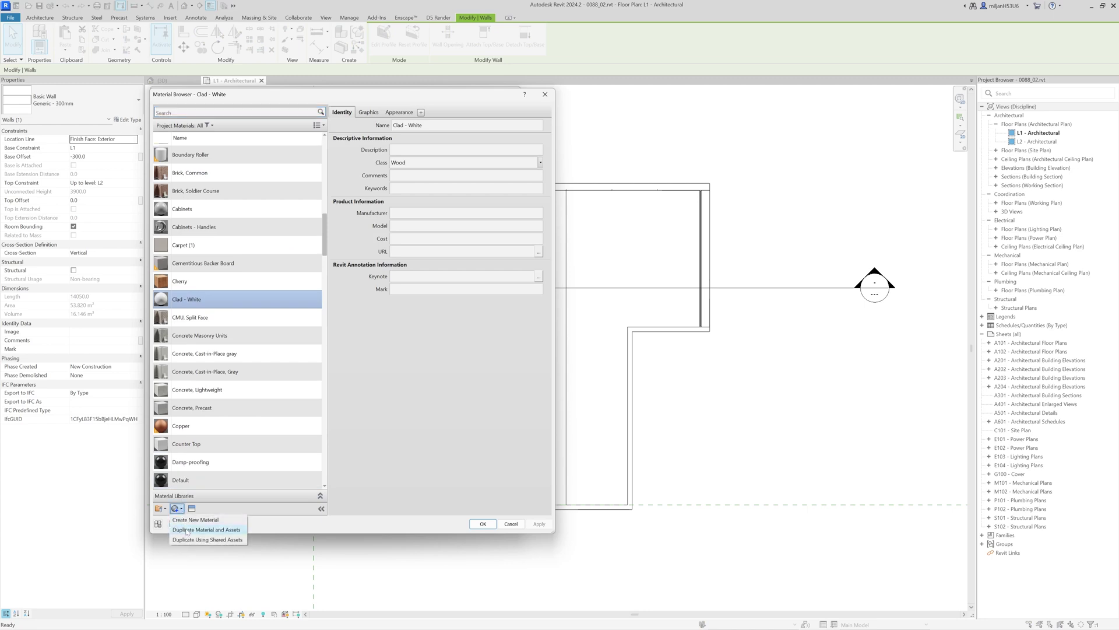
click(192, 600)
click(443, 125)
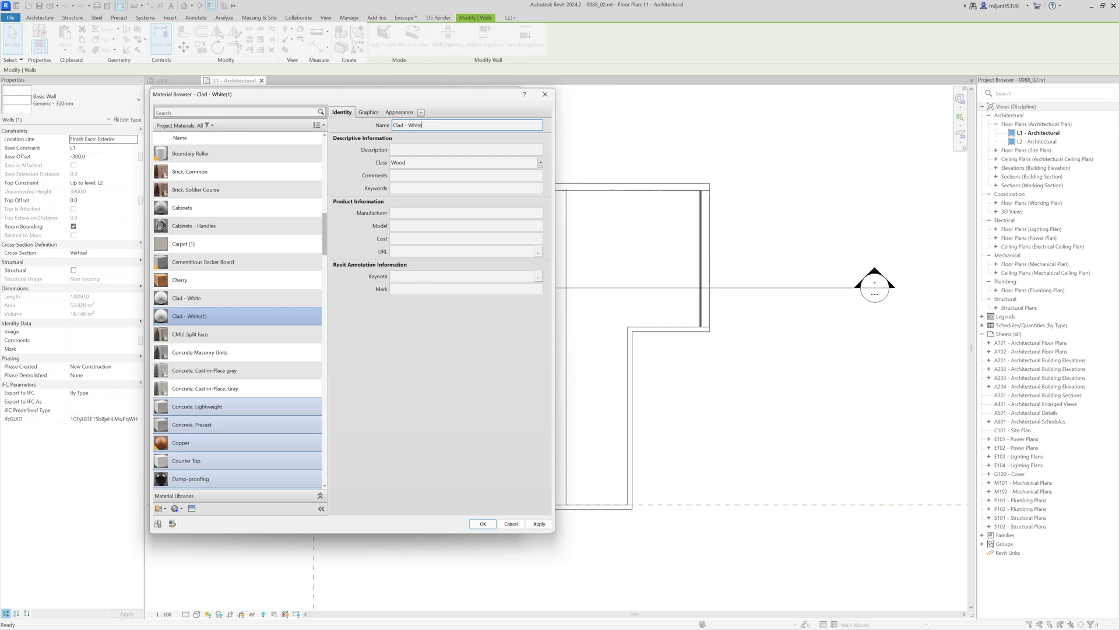
click(483, 523)
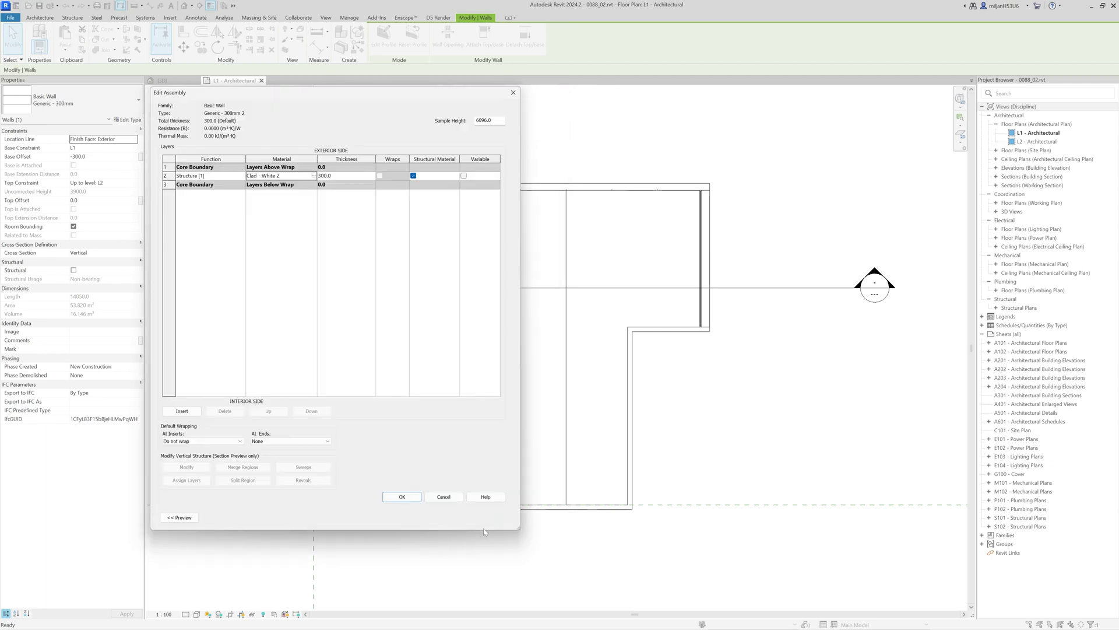
click(407, 498)
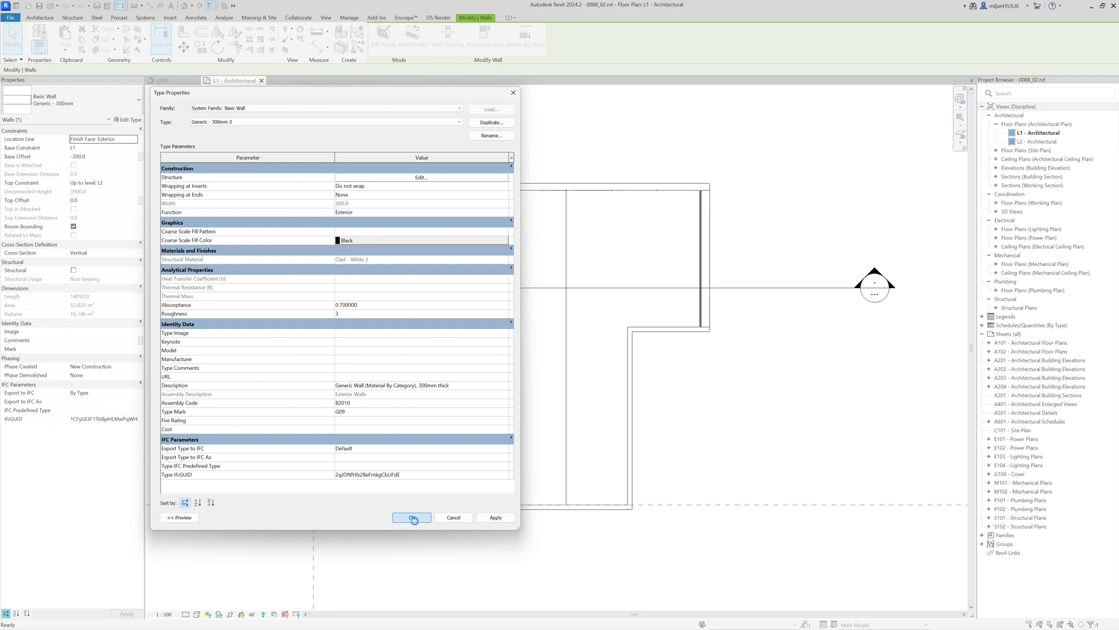
click(413, 519)
click(448, 230)
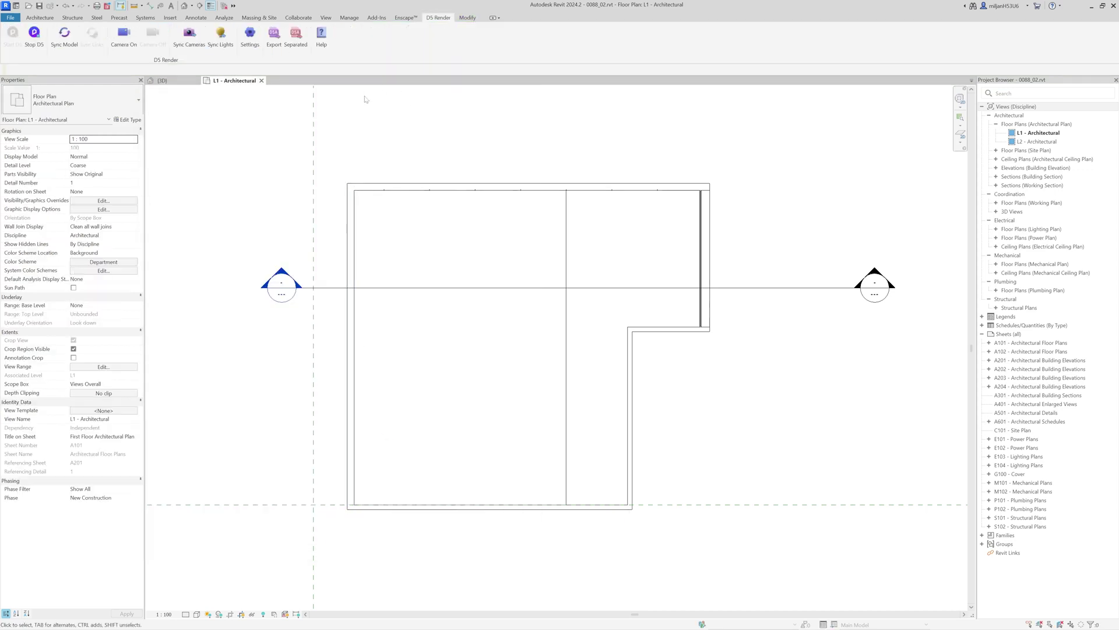
Sync the Revit model to D5 Render, replacing the existing linked model Walls: 0088_02.rvt
click(64, 36)
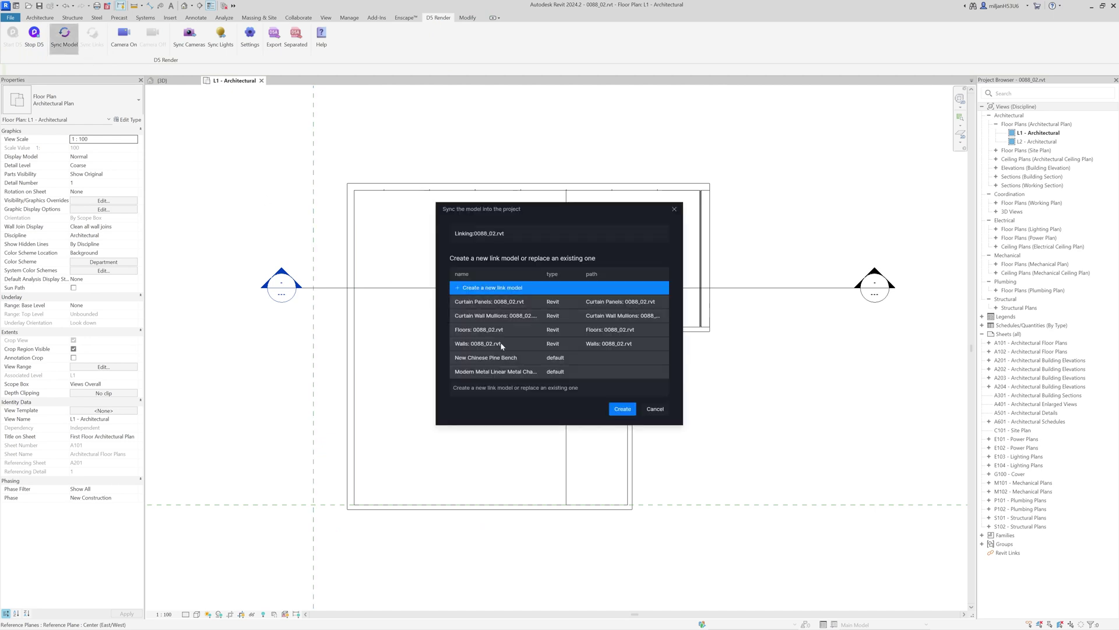
click(477, 346)
click(614, 409)
click(617, 410)
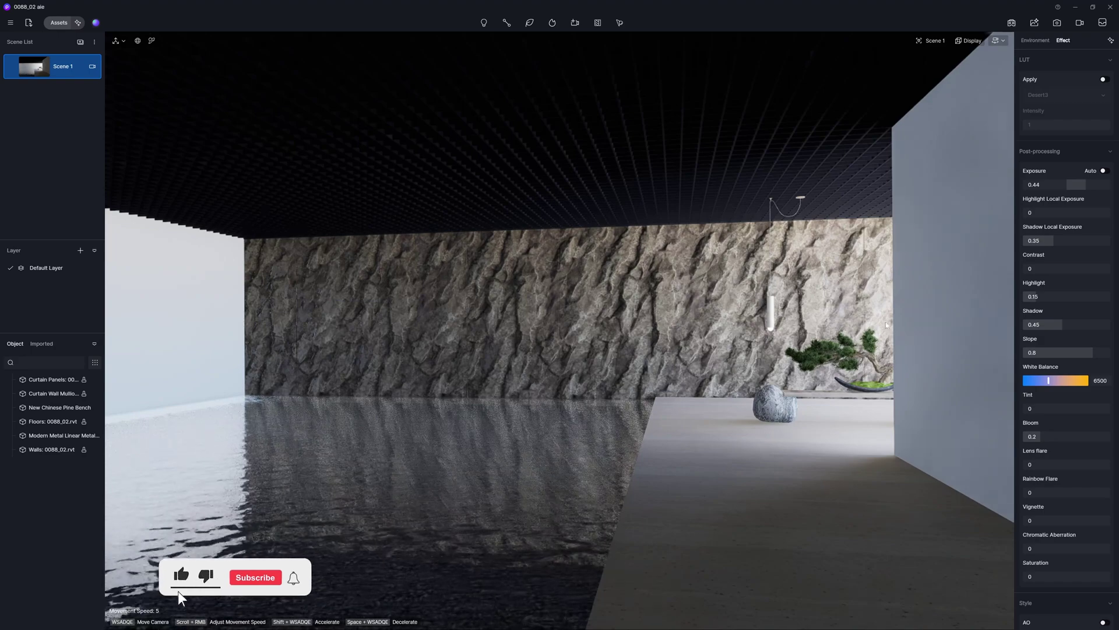
In D5 Render, apply the White Rough Wall paint to the wall beside the walkway and set its UV stretch to 0.75
click(59, 22)
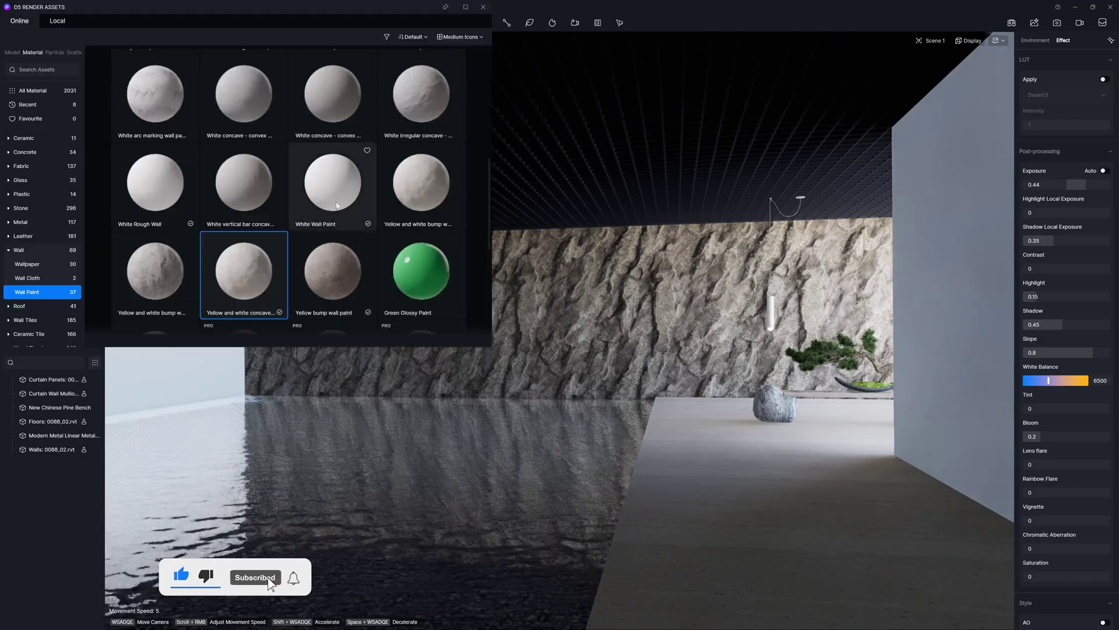
scroll(327, 233, down, 2)
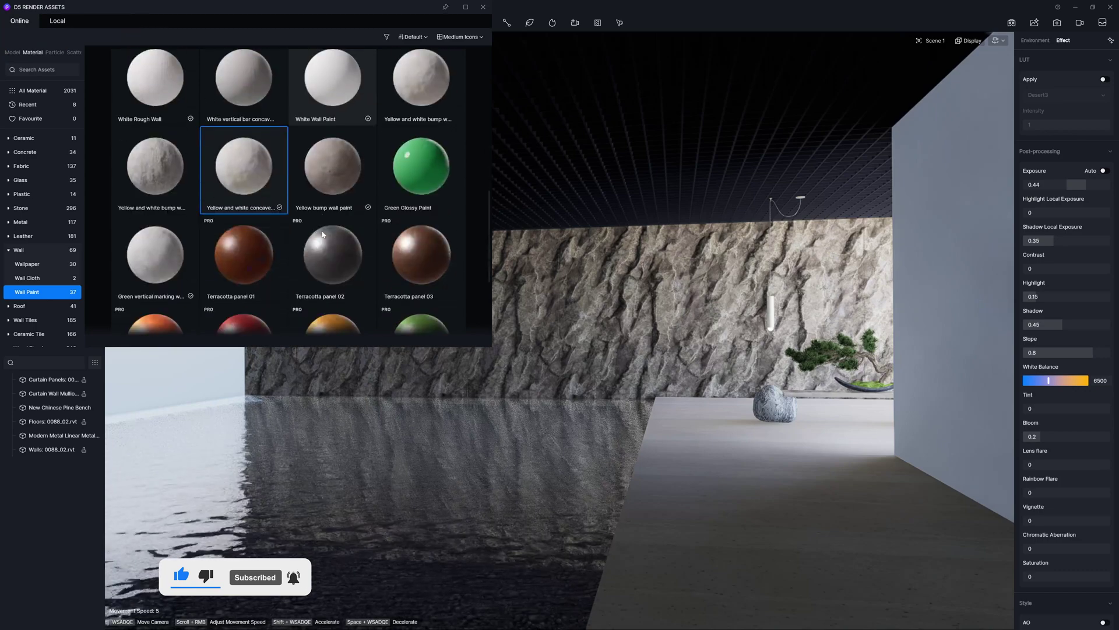
scroll(315, 227, down, 4)
scroll(315, 230, up, 7)
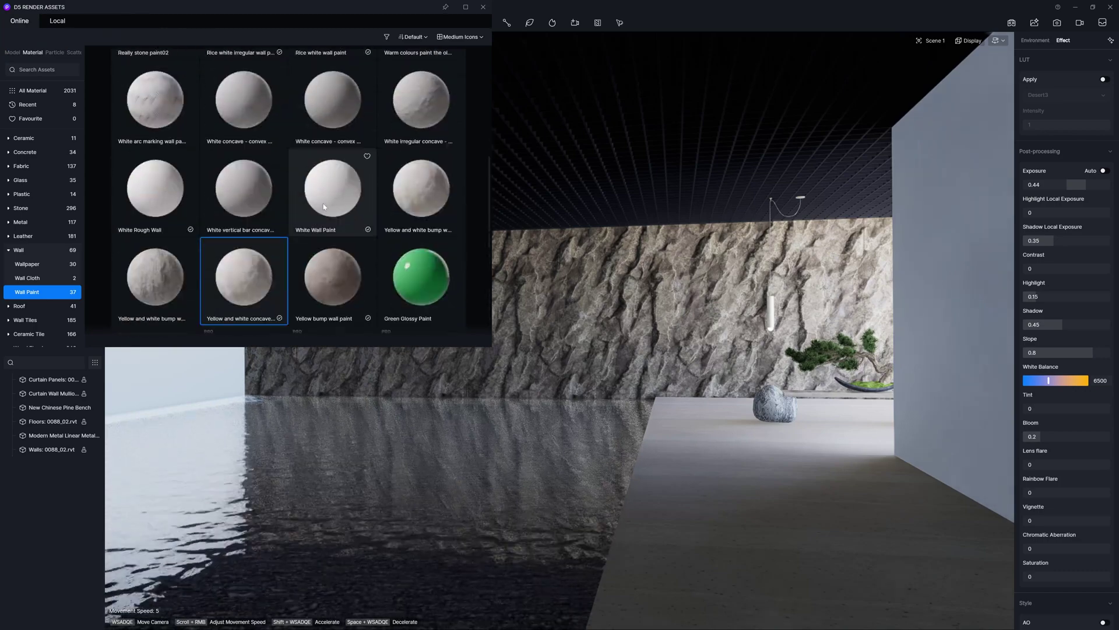
click(325, 207)
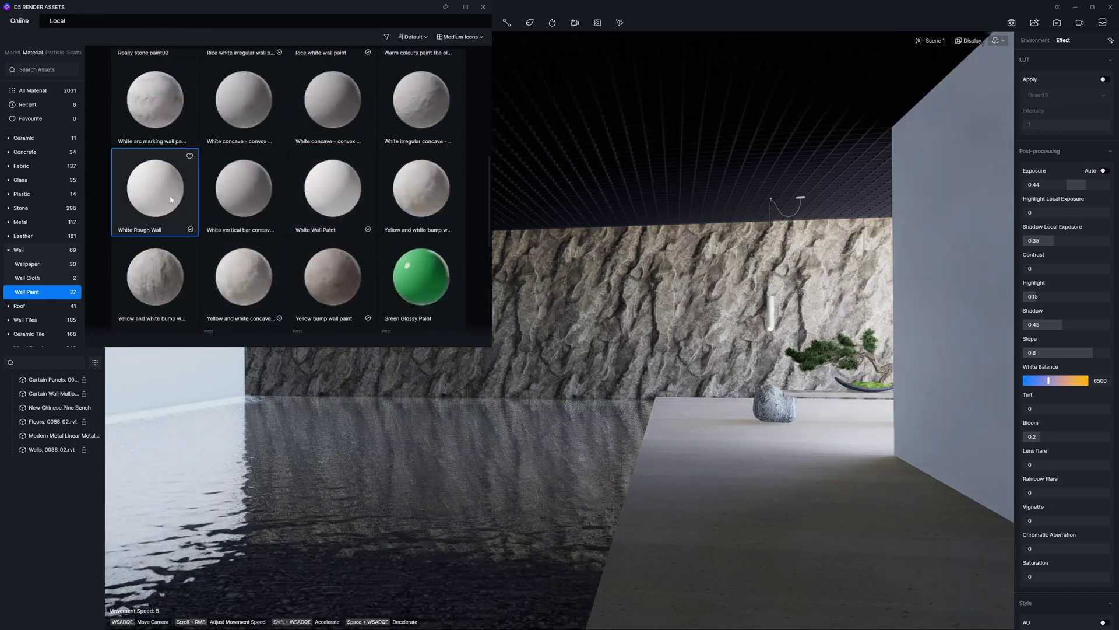
drag(156, 197, 955, 325)
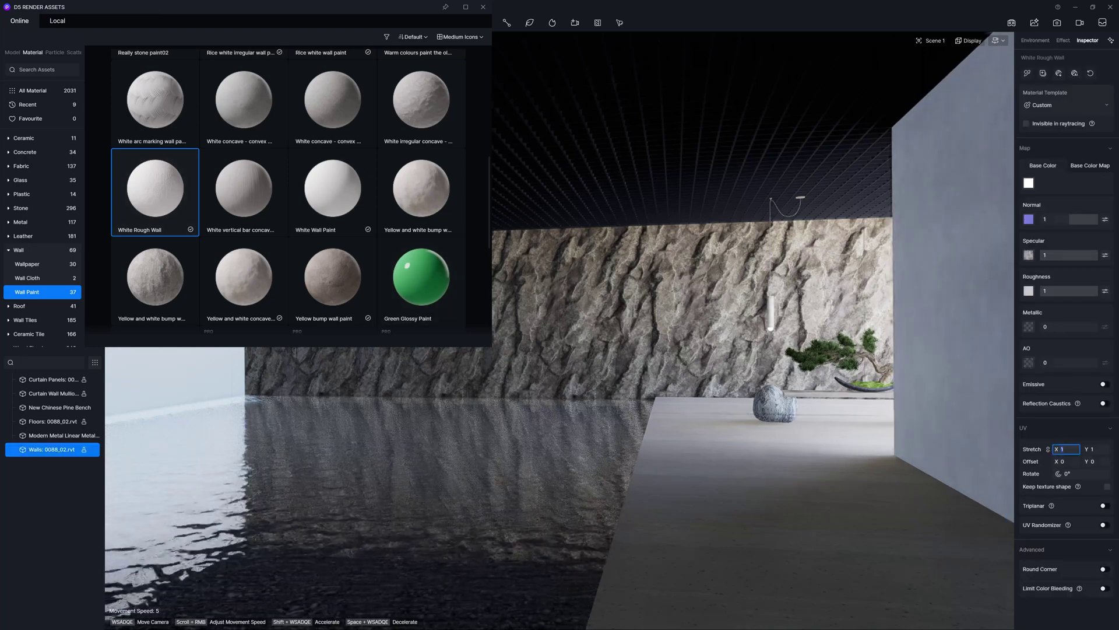
text(.75)
key(Return)
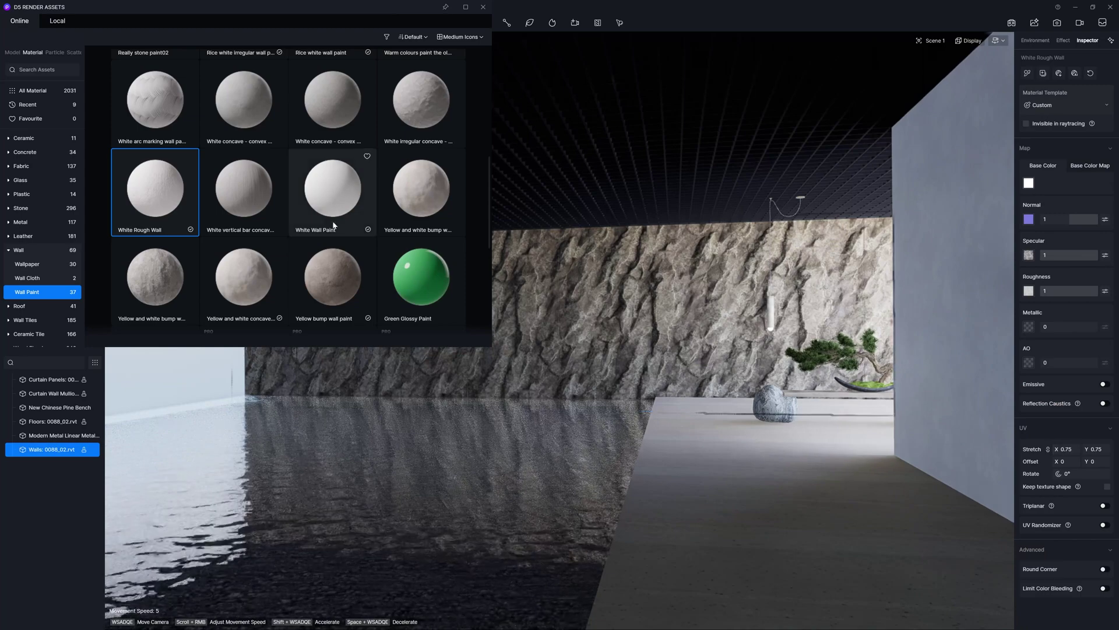
Try the yellow and white bump wall paint on the wall beside the pool
click(155, 289)
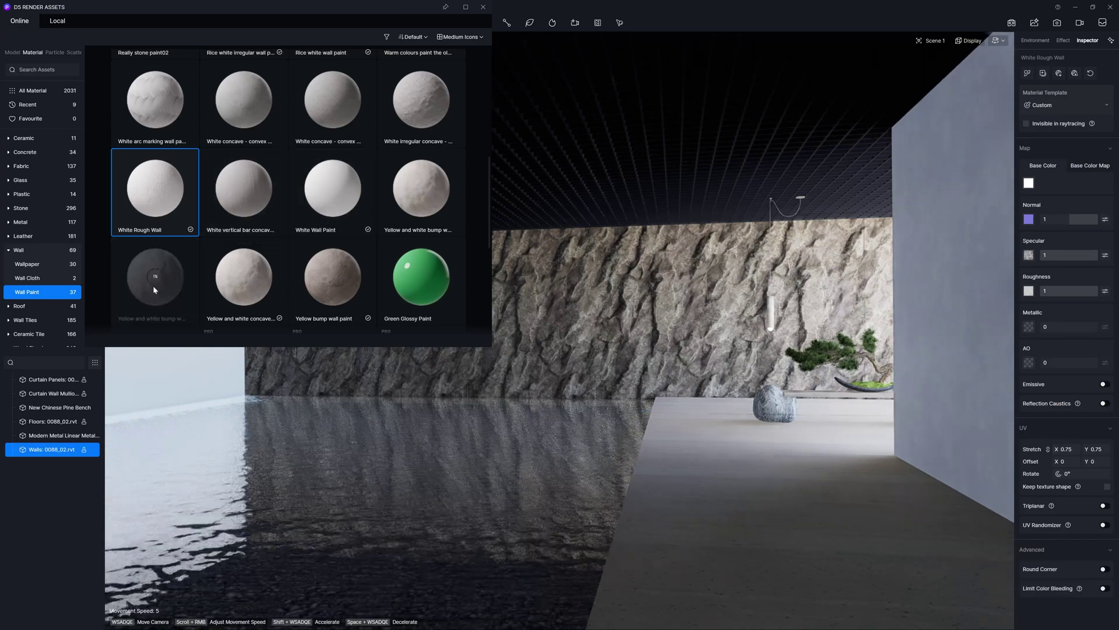
drag(153, 287, 153, 364)
Apply the African red bean tree wood material to the slatted ceiling
scroll(40, 298, down, 3)
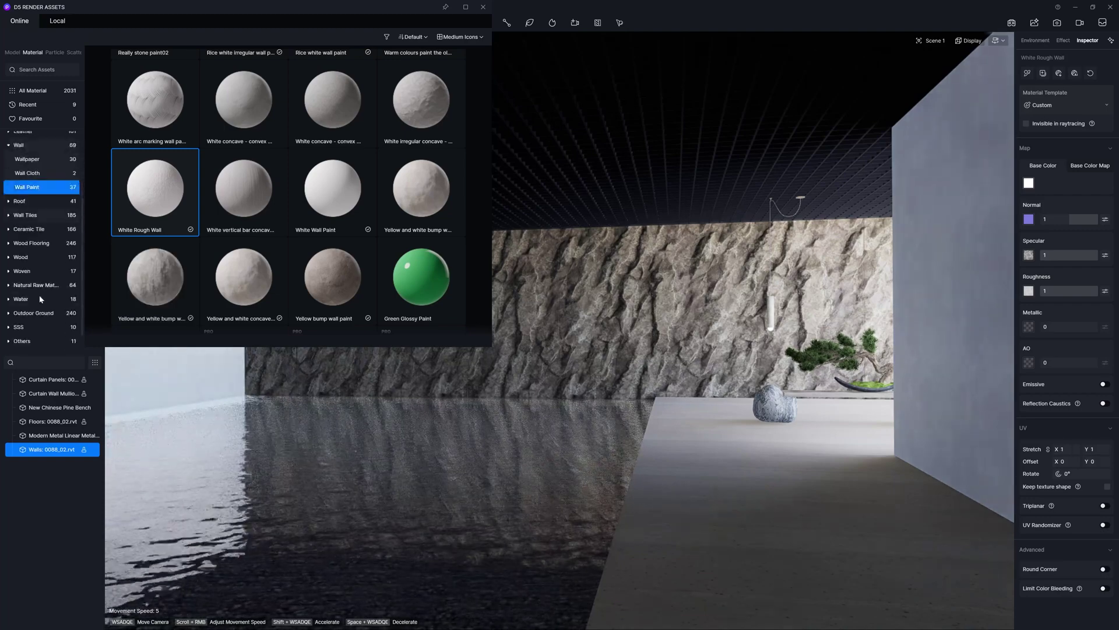
click(21, 257)
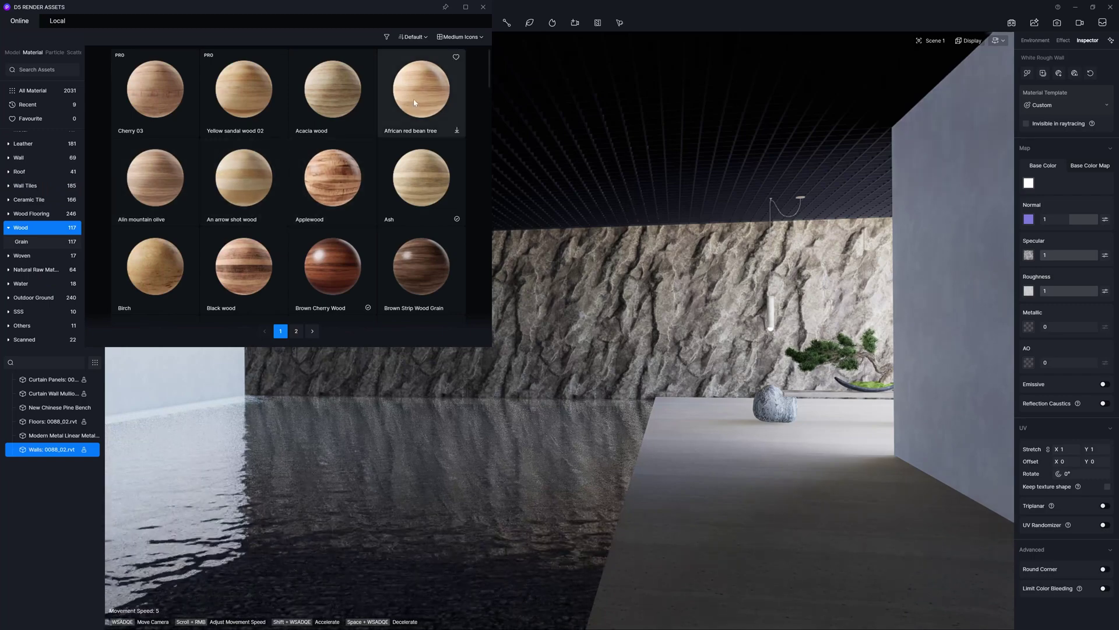
drag(421, 90, 597, 113)
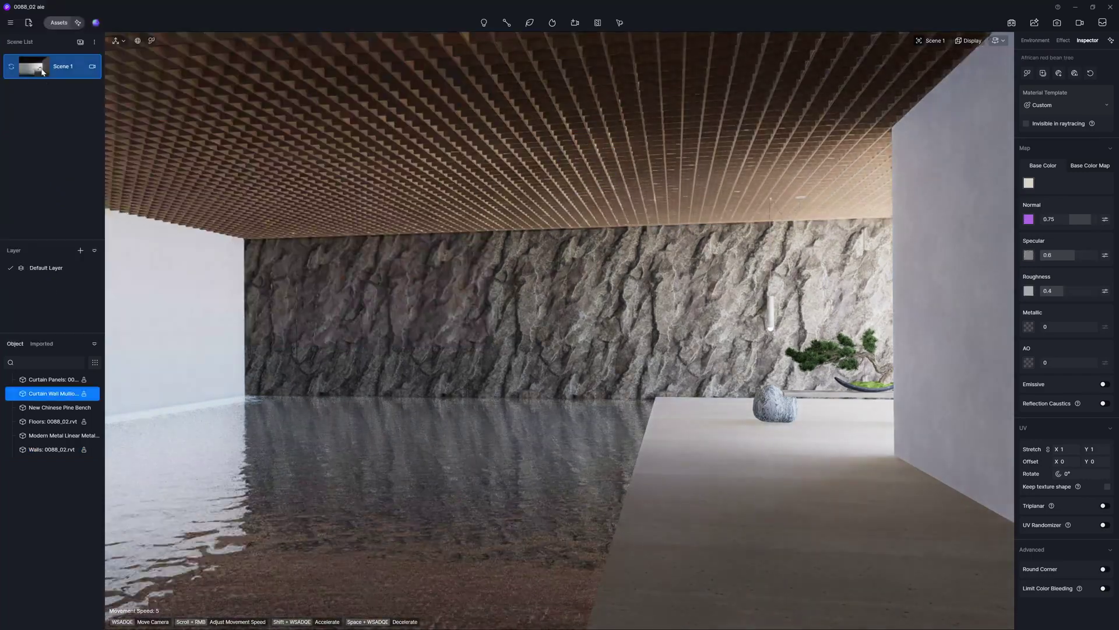
Return to the Scene 1 camera view and save it as a new scene
click(46, 72)
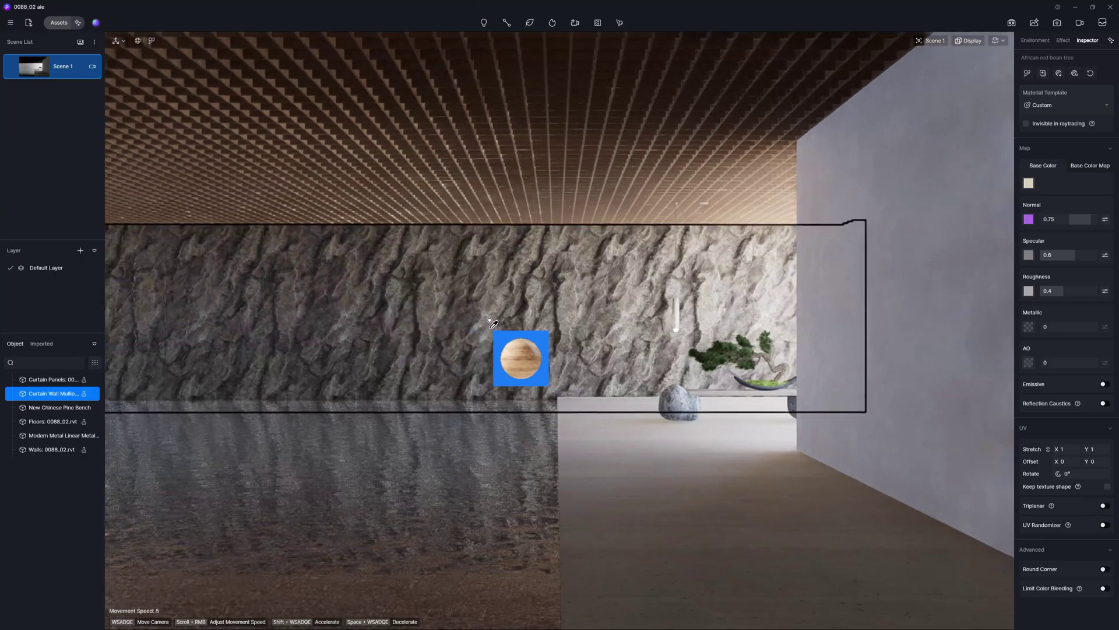
click(81, 43)
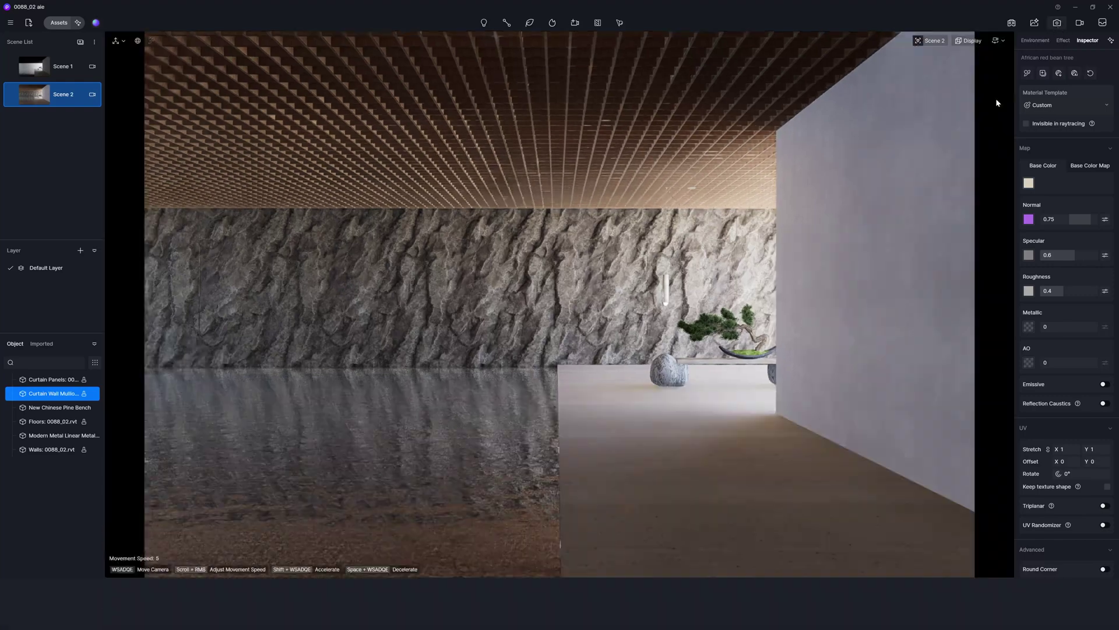
Set up the image render with a 22 mm focal length, 16:9 aspect ratio and 4K size, and review the output channels
click(1057, 22)
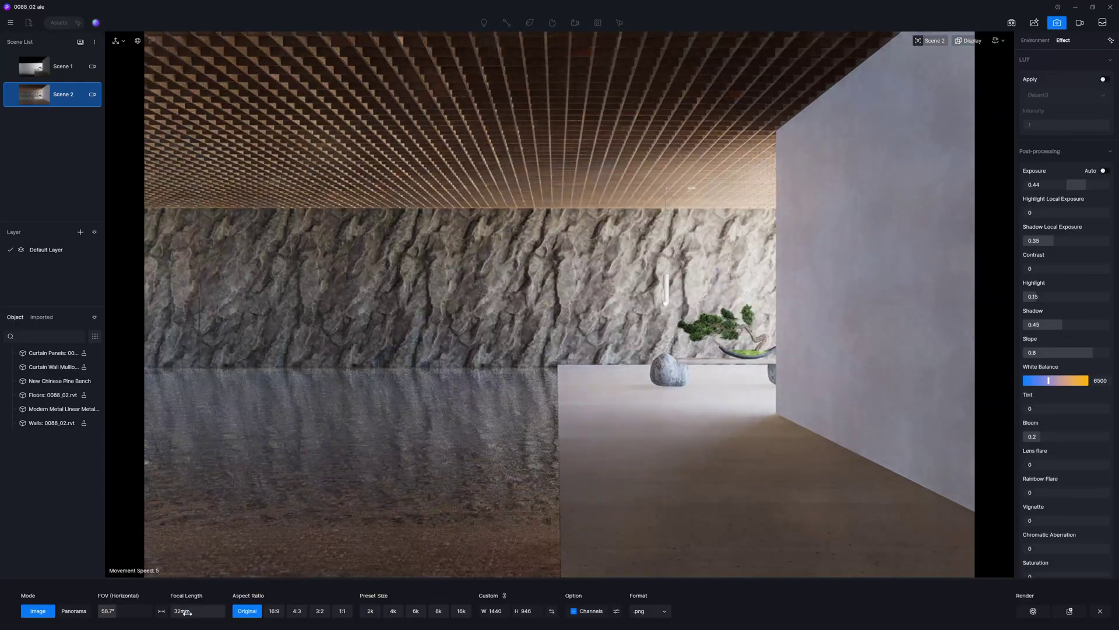
drag(187, 613, 191, 612)
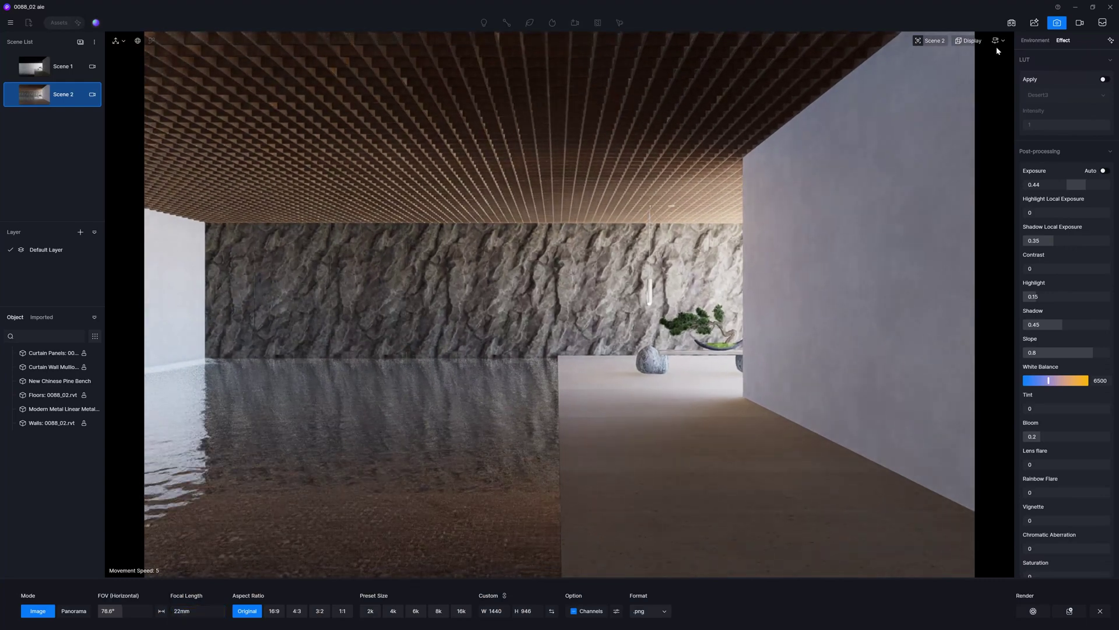
click(275, 614)
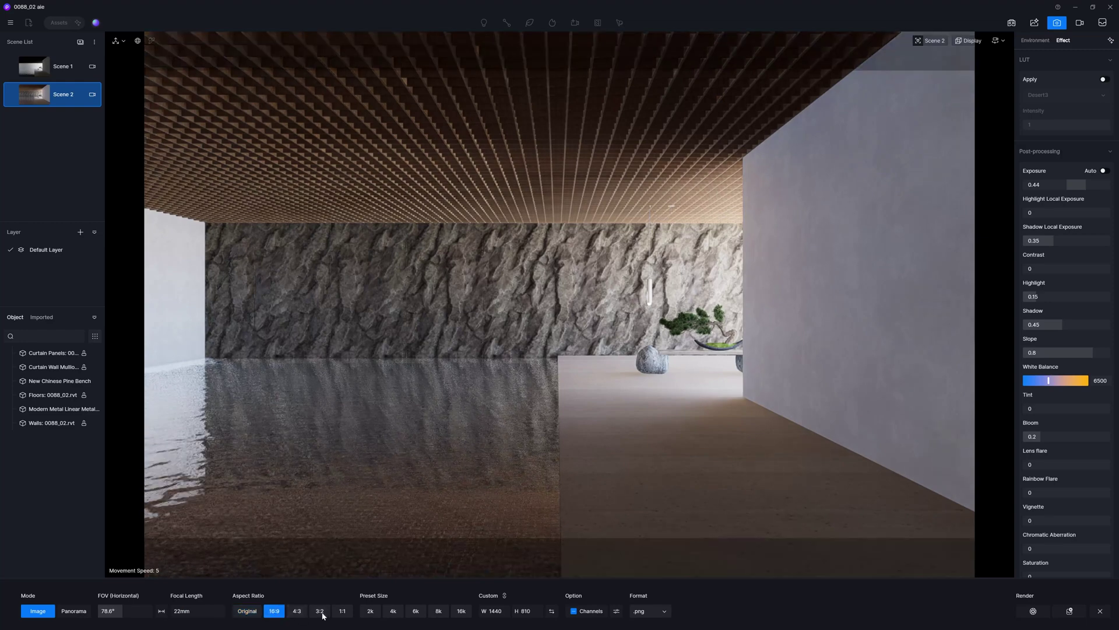
click(392, 613)
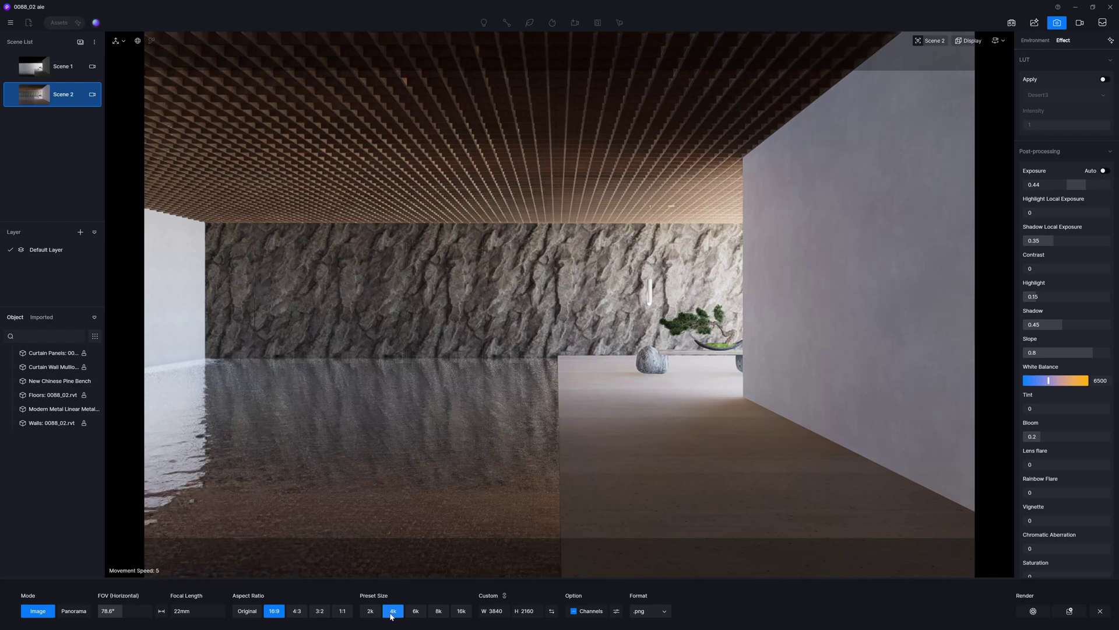
click(617, 612)
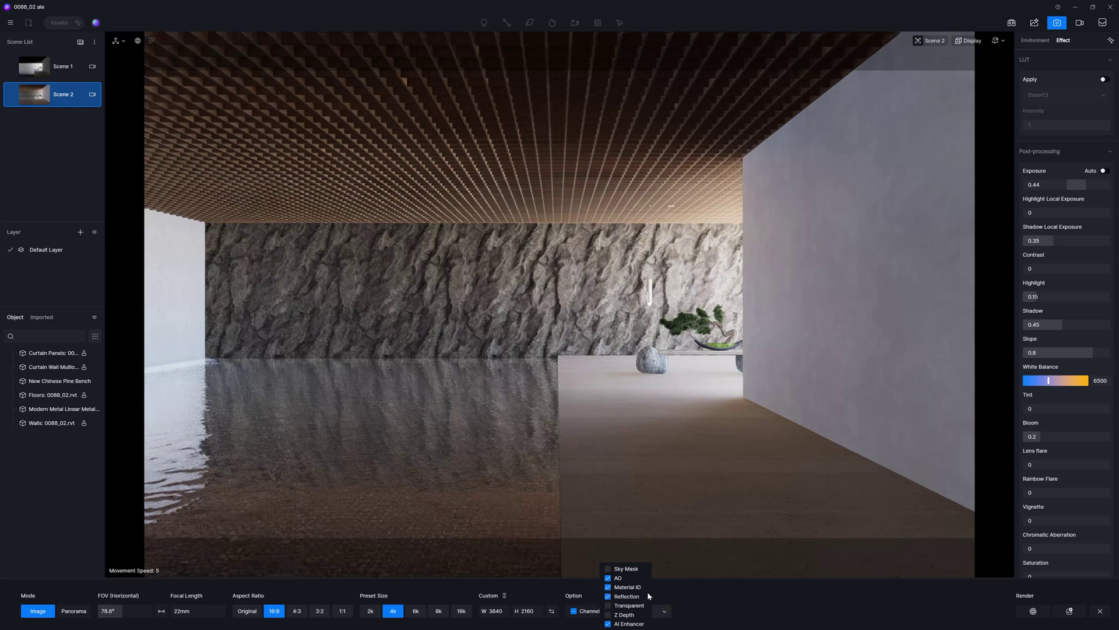
click(761, 611)
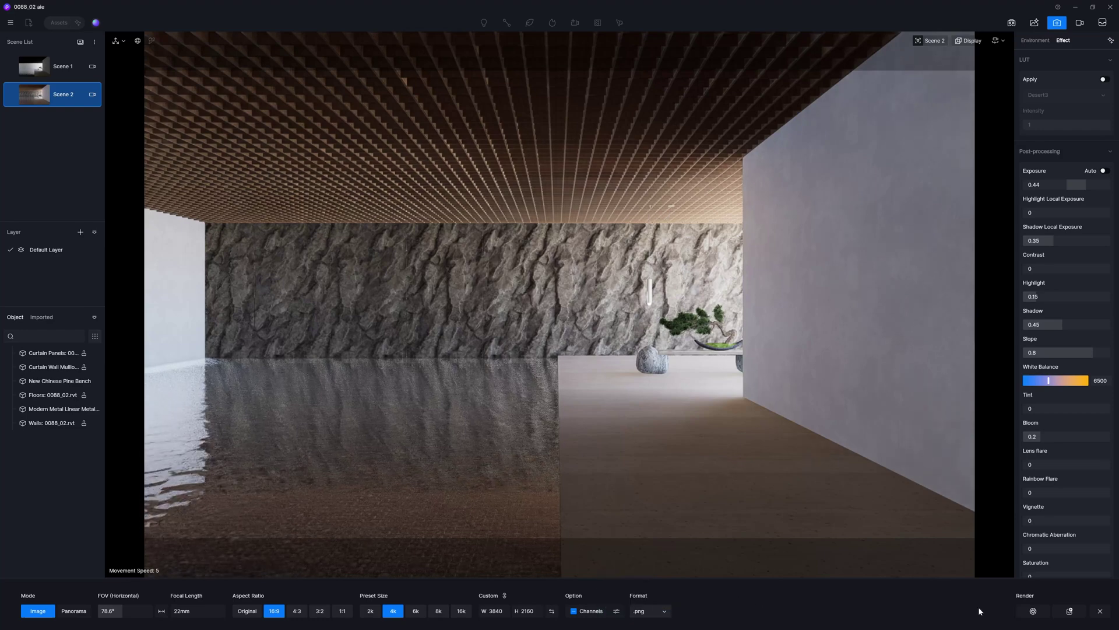
Render the image and save it as 002 in PNG format in the render folder
click(1034, 611)
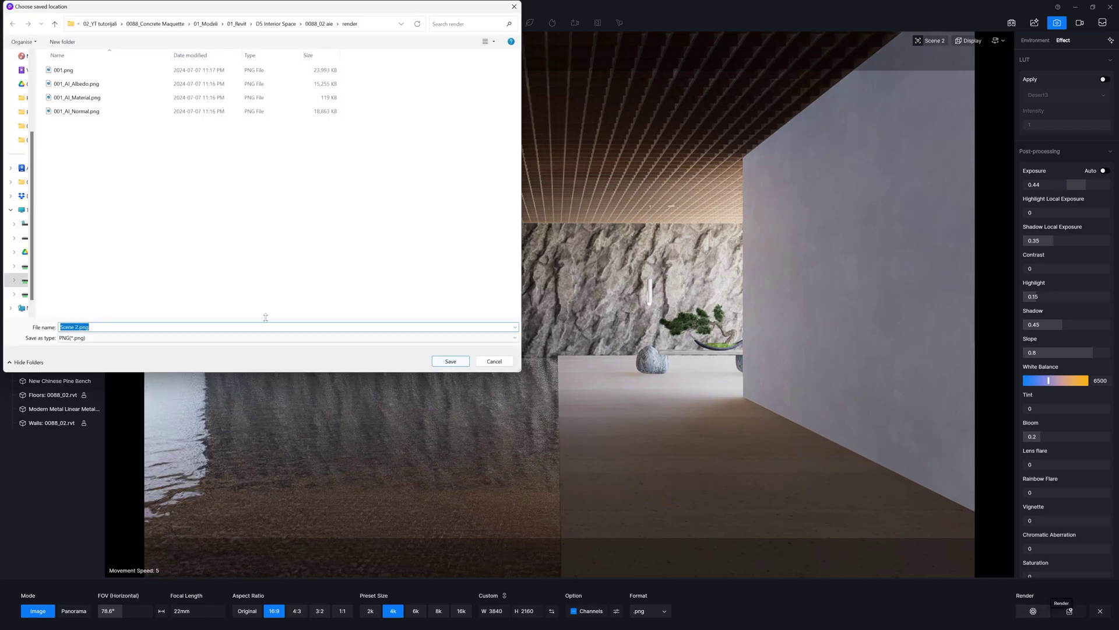
text(002)
click(450, 361)
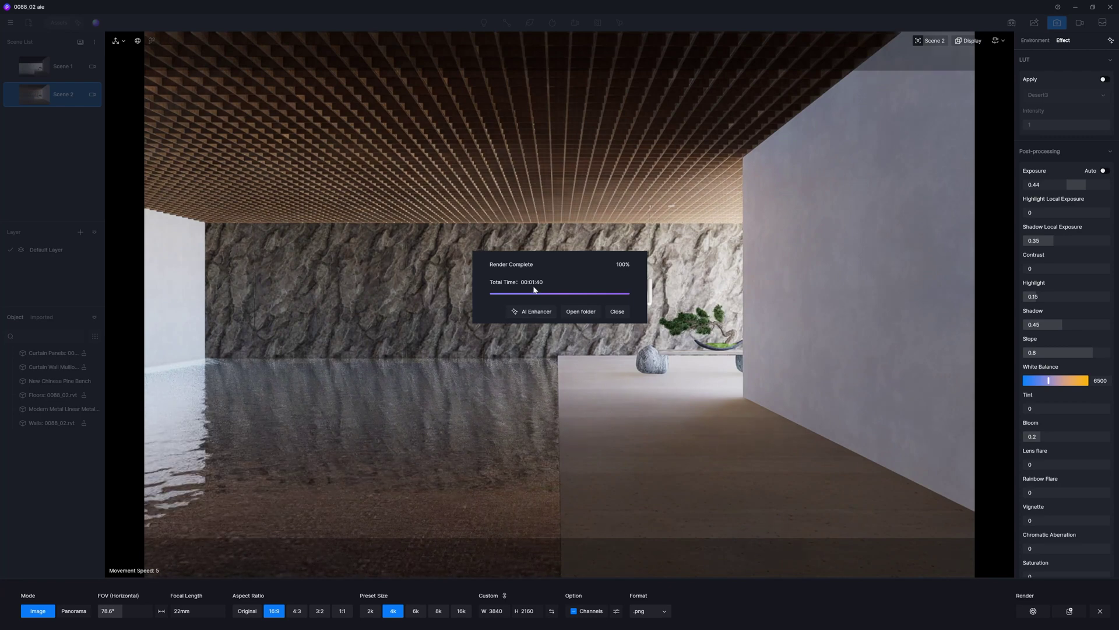
click(617, 312)
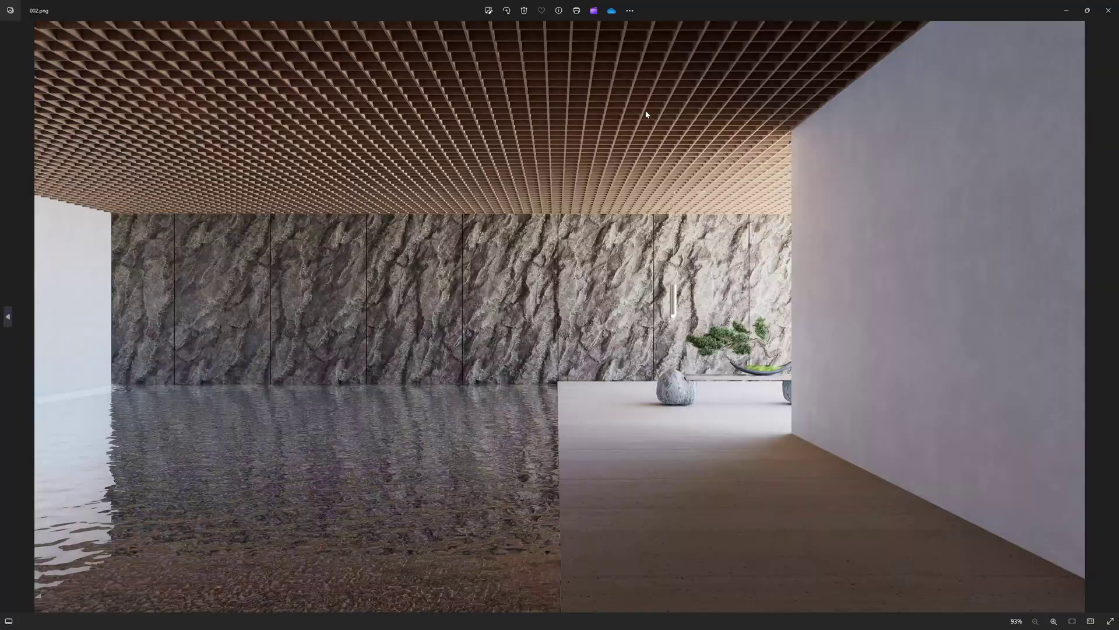
Compare the new render 002.png with the earlier render 001.png in the image viewer
key(Left)
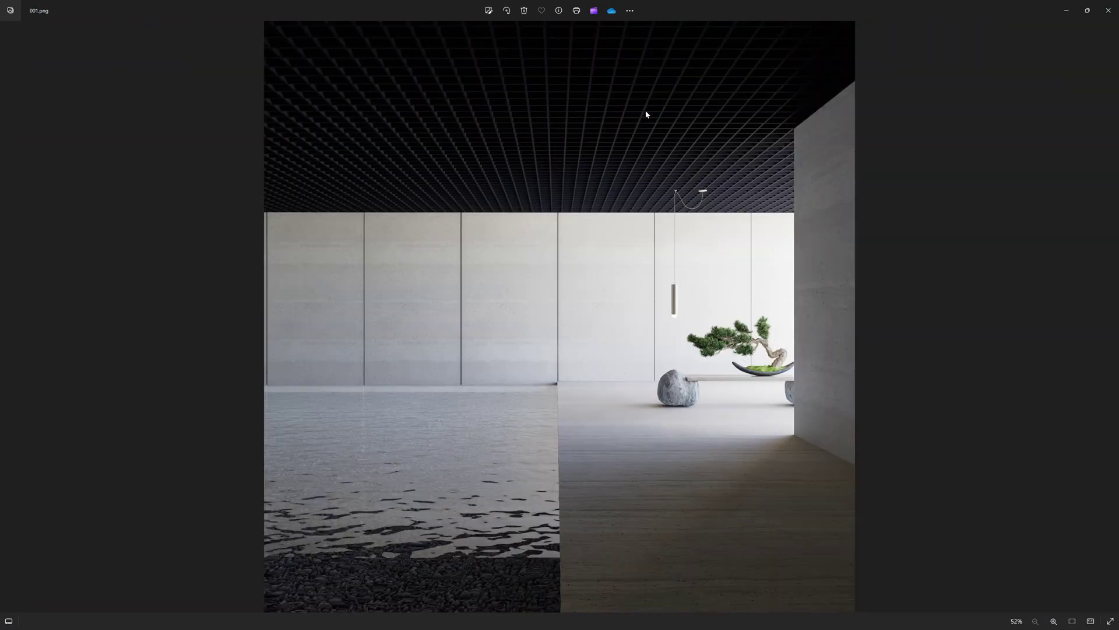
key(Right)
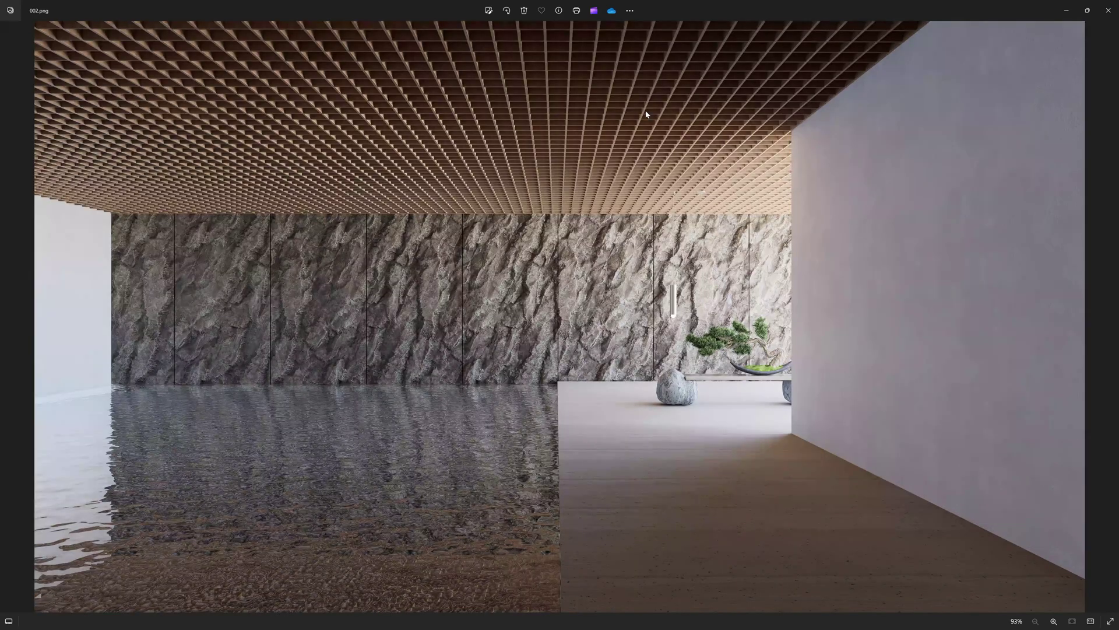